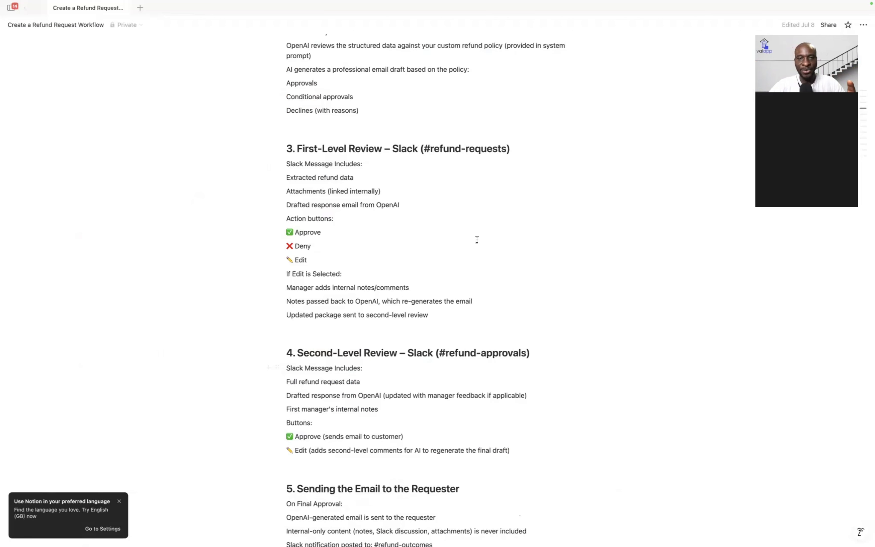
Step: Read through sections 2–5 of the Notion refund plan, then return to the n8n workflow
scroll(477, 240, "up", 10)
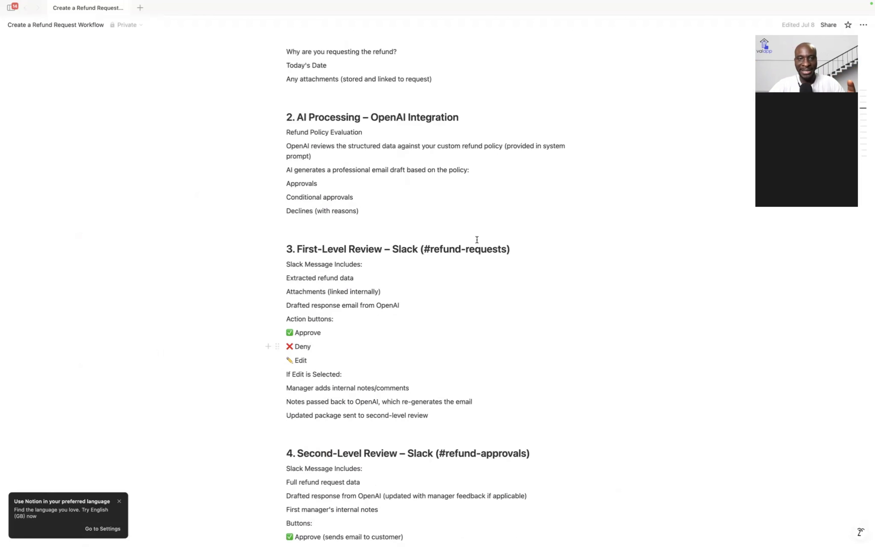
scroll(476, 240, "down", 5)
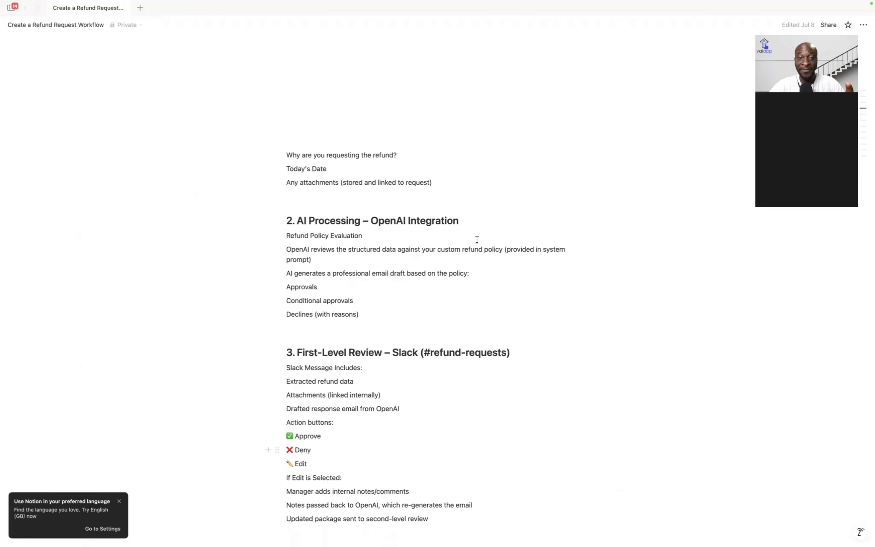
scroll(476, 240, "down", 5)
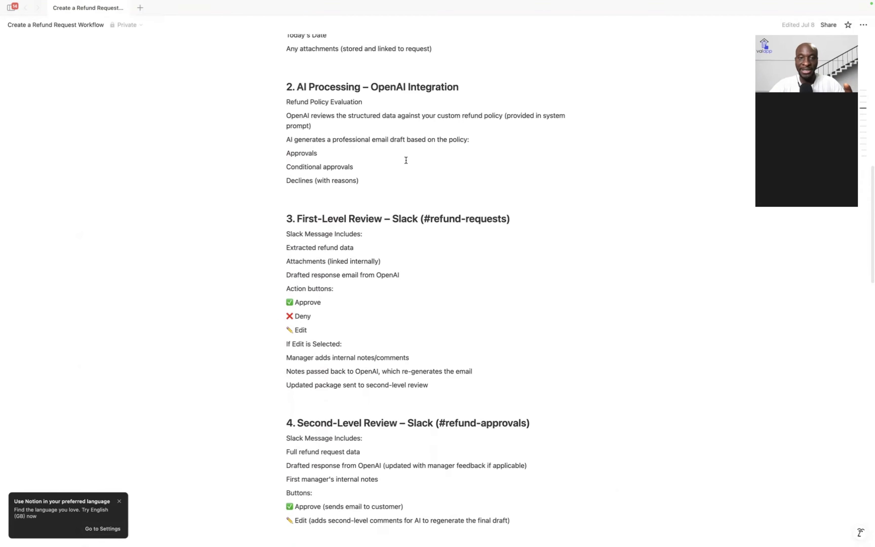
scroll(404, 160, "down", 3)
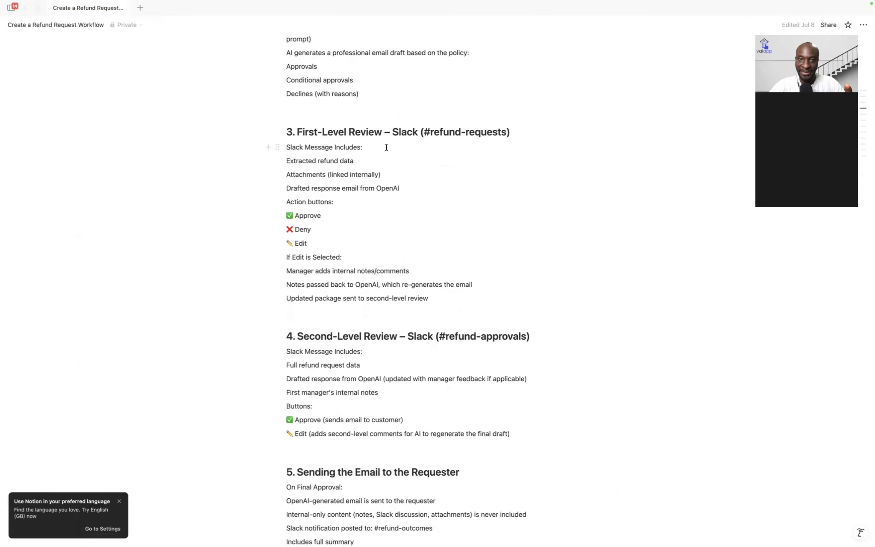
scroll(400, 235, "down", 2)
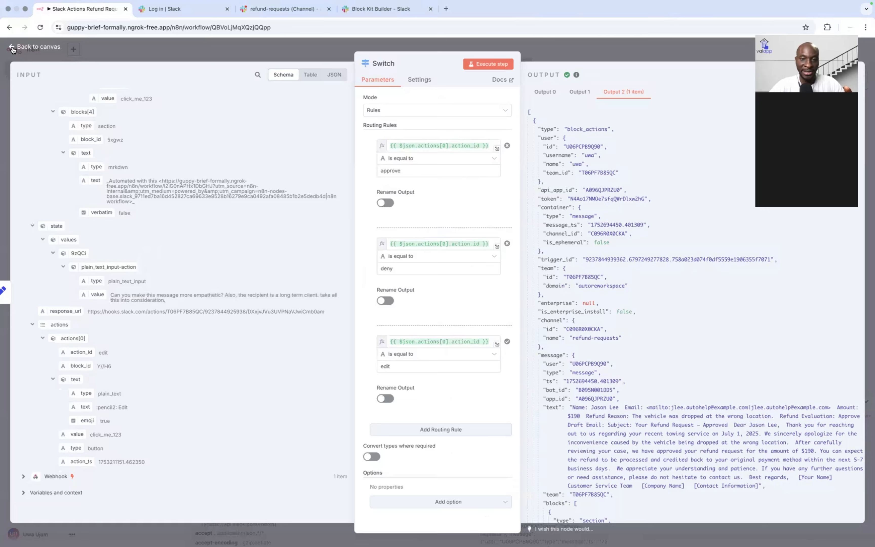
left_click(13, 50)
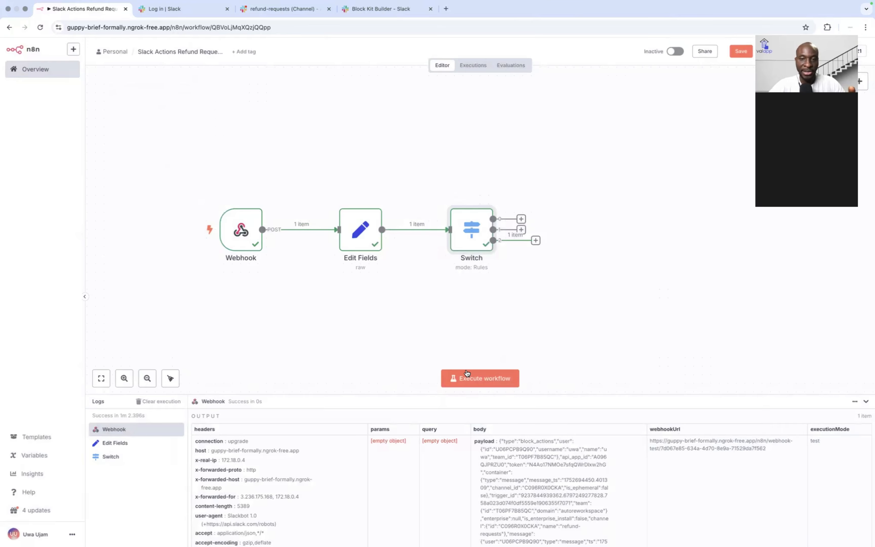
Step: Trigger a test run from a Slack Edit request asking for a more empathetic email
left_click(486, 379)
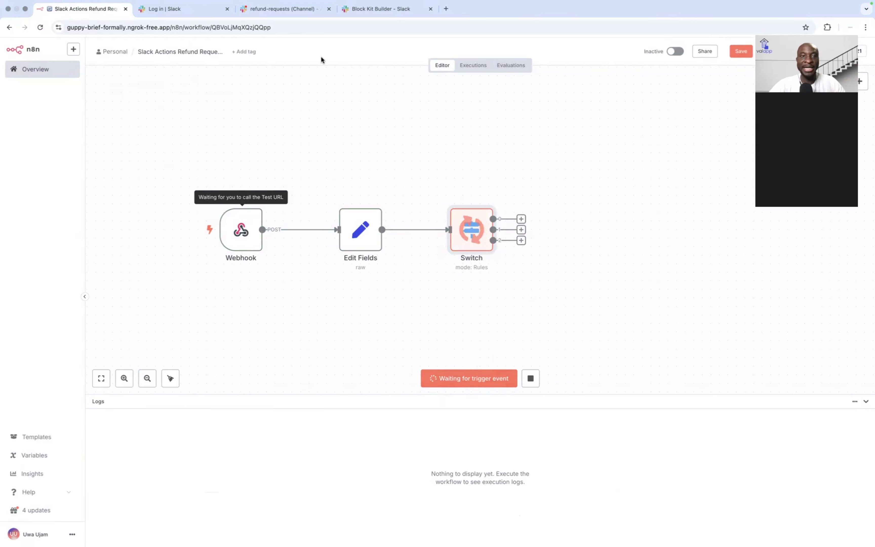
left_click(267, 9)
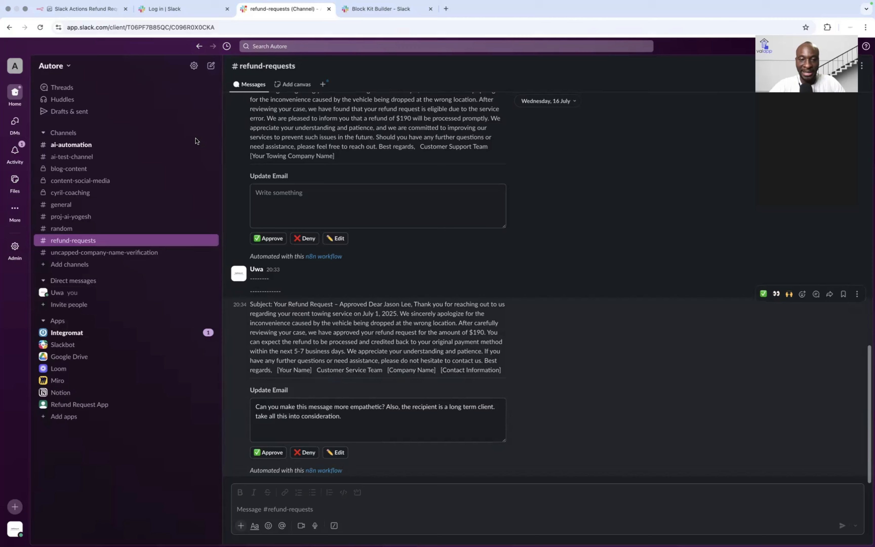
left_click(86, 11)
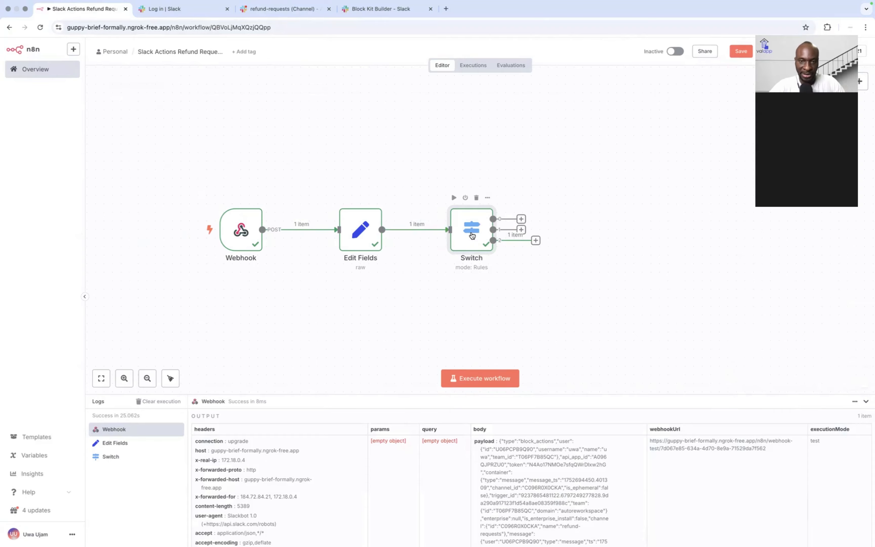
double_click(471, 235)
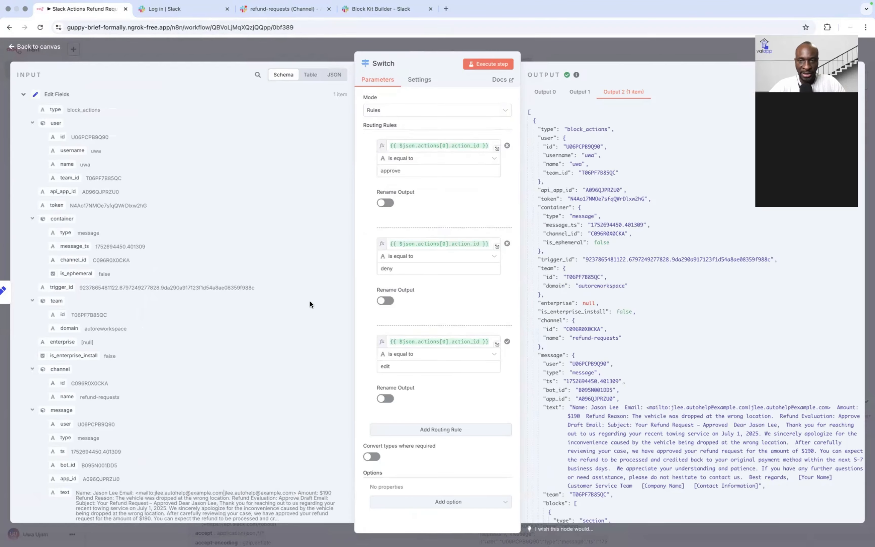
scroll(152, 329, "down", 15)
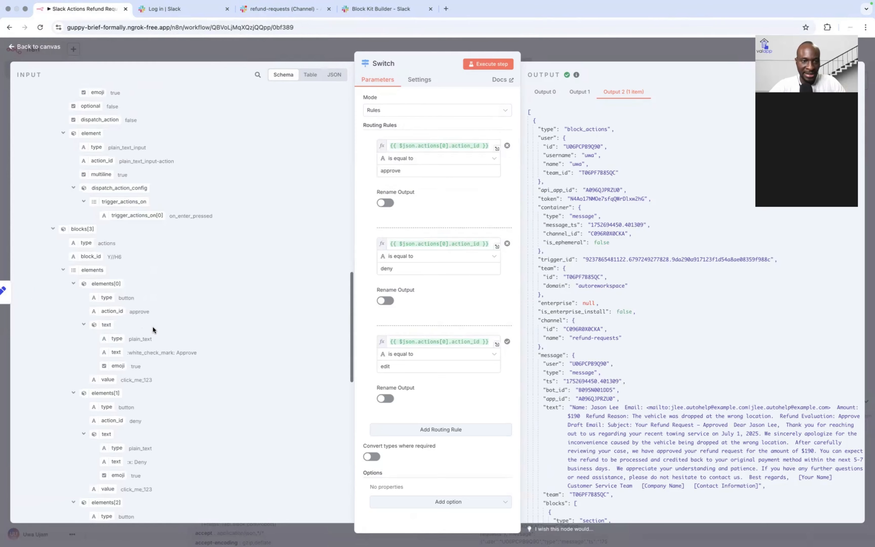
scroll(152, 329, "down", 10)
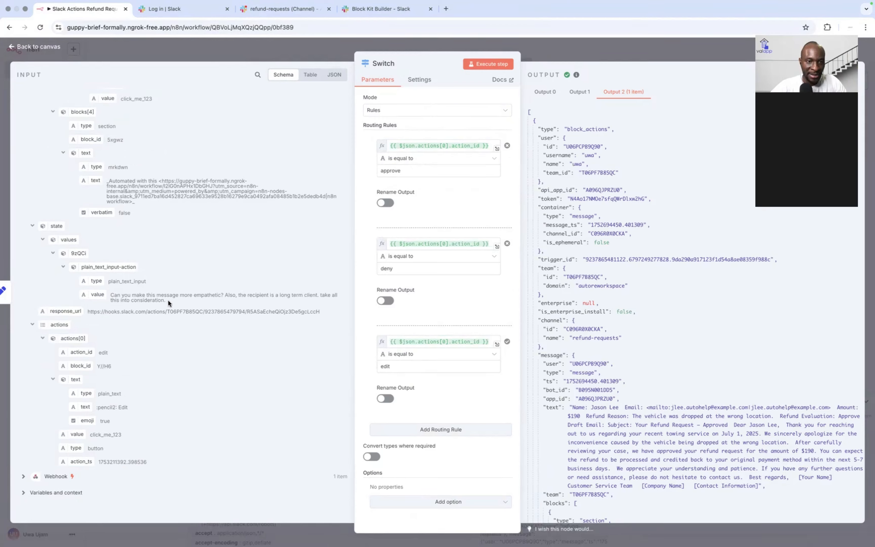
left_click_drag(168, 300, 111, 292)
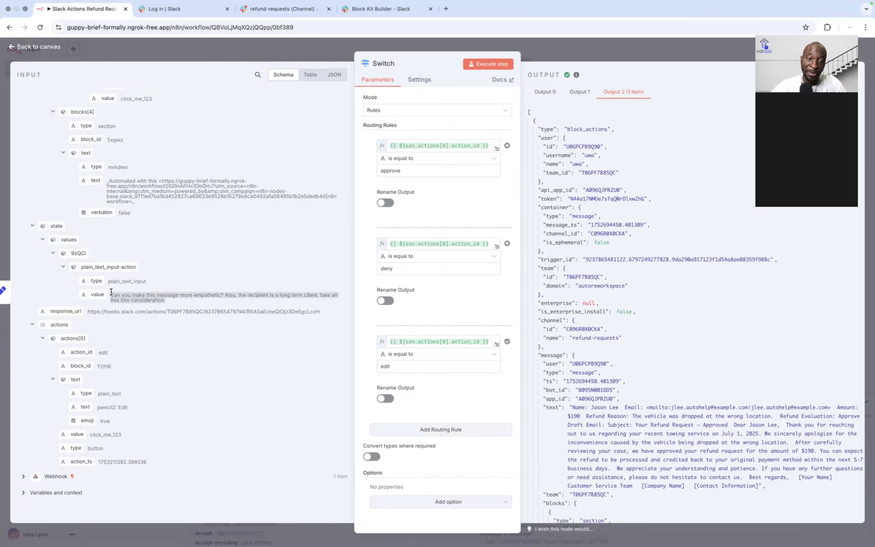
scroll(104, 217, "up", 1)
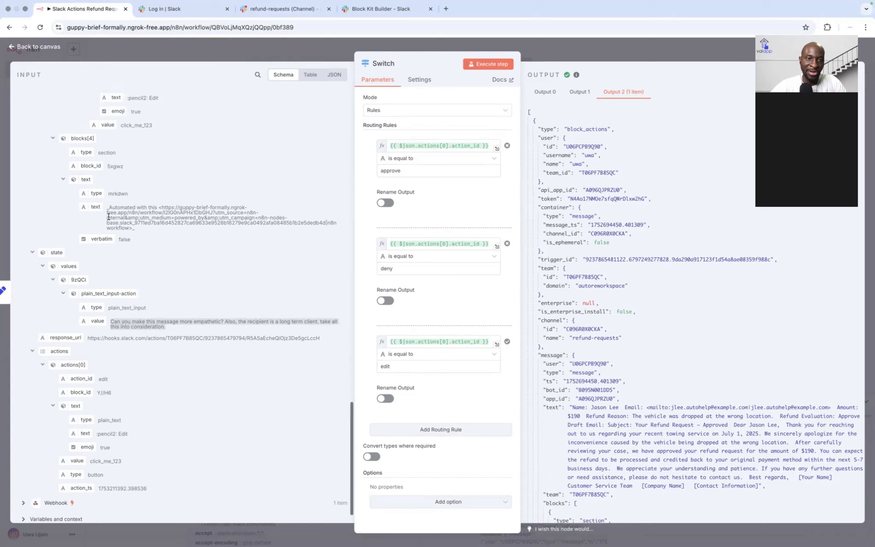
scroll(111, 195, "up", 10)
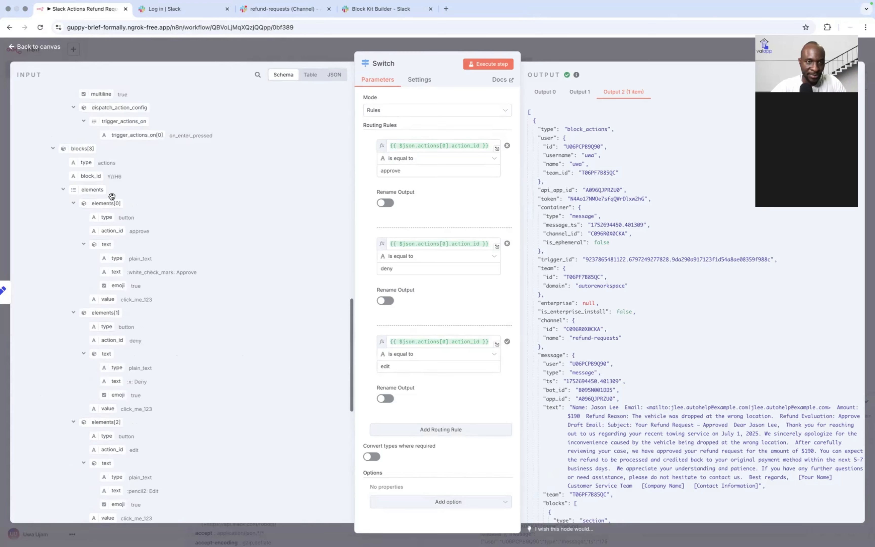
scroll(111, 196, "up", 4)
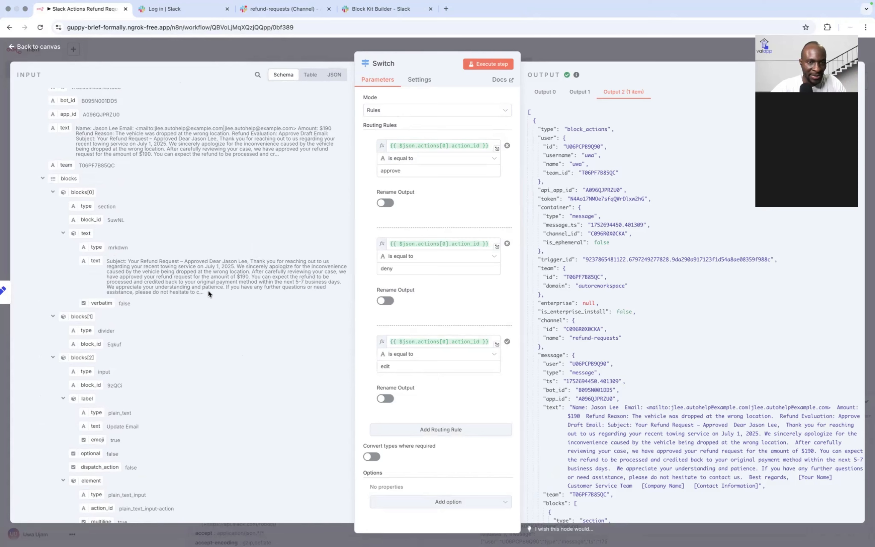
scroll(147, 275, "down", 1)
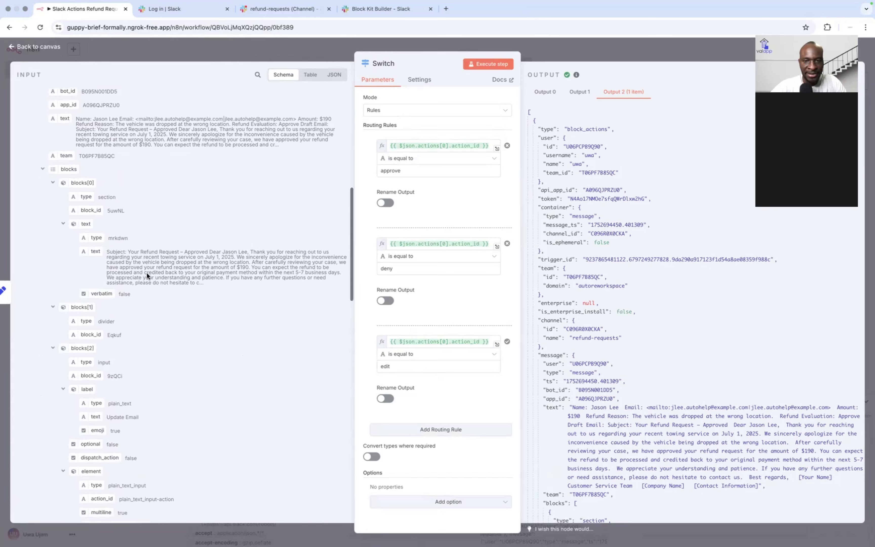
scroll(147, 276, "down", 5)
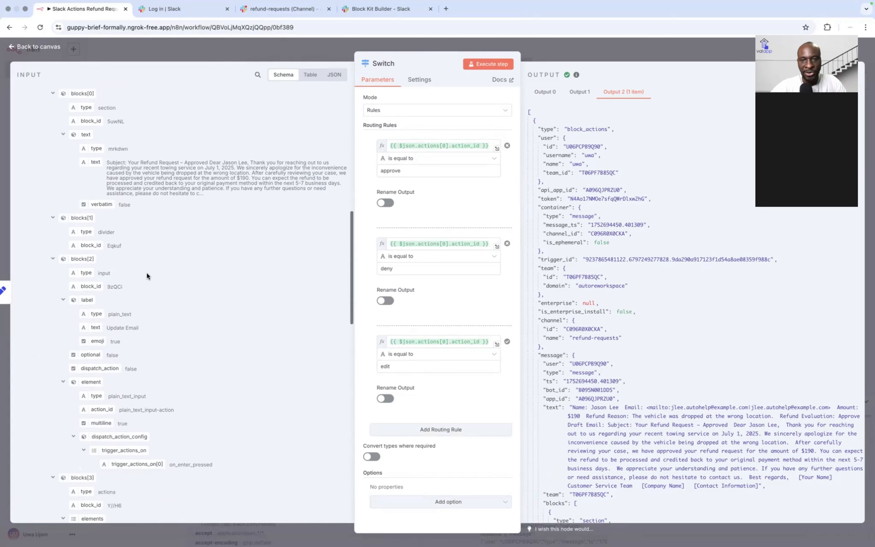
left_click(12, 46)
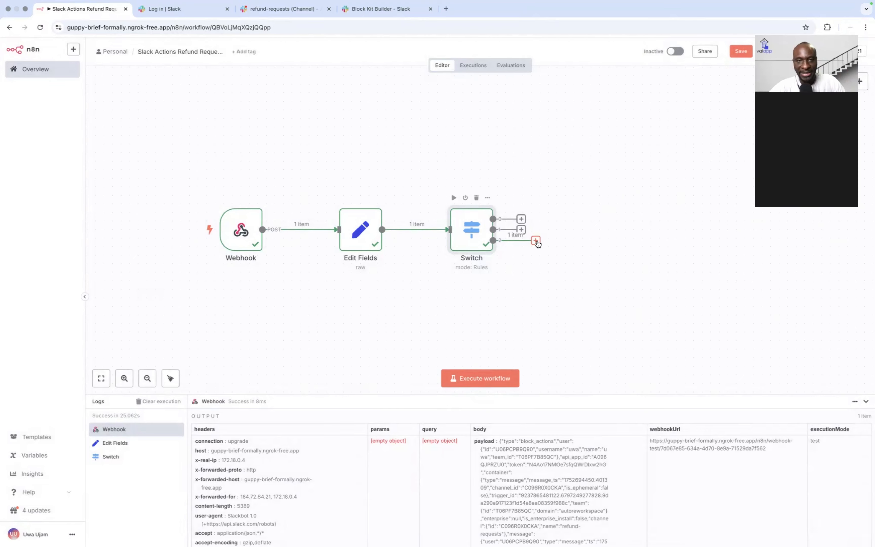
Step: Check the Notion plan, then start a new step after the Switch's third (edit) output
key("super+Tab")
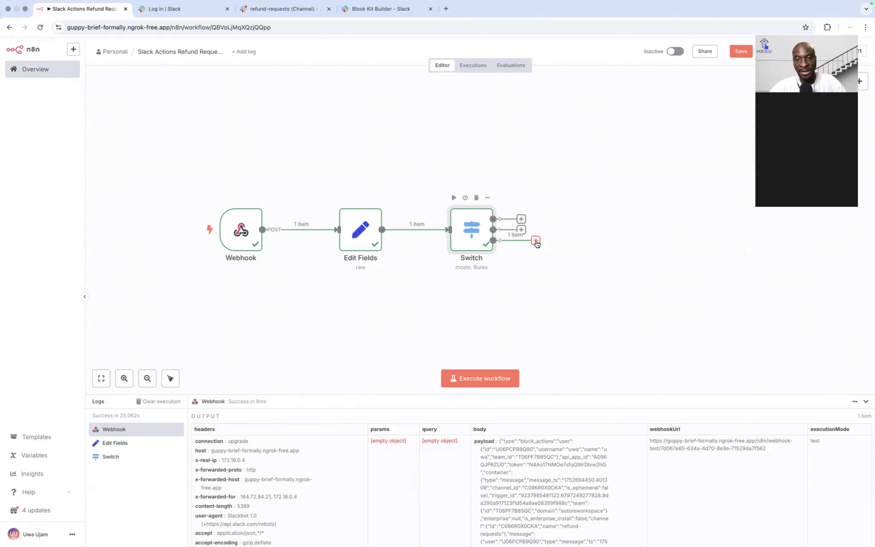
left_click(536, 240)
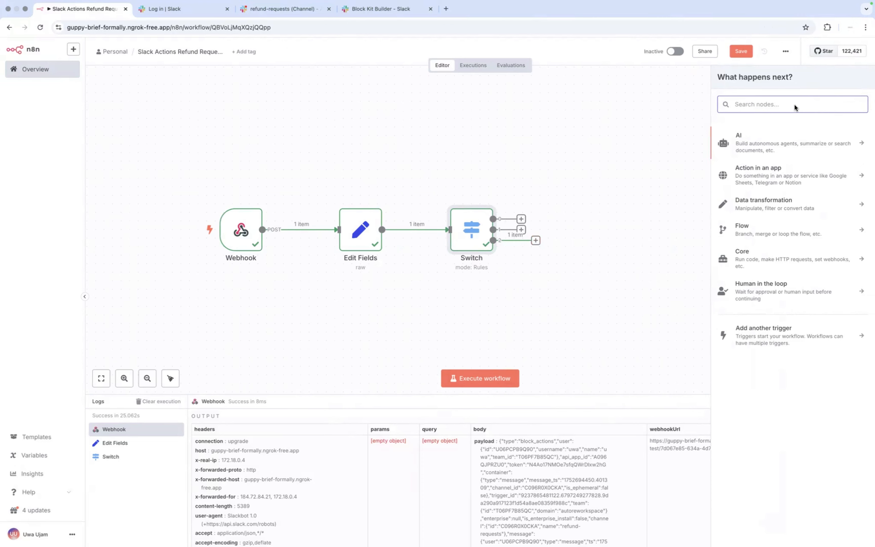
Step: Choose the OpenAI 'Message a model' action from the AI category for the edit branch
left_click(752, 139)
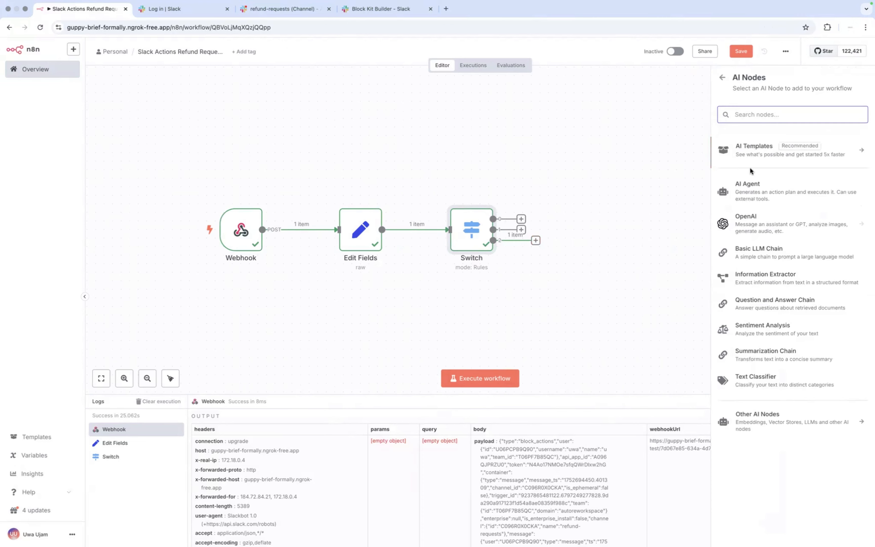
left_click(760, 221)
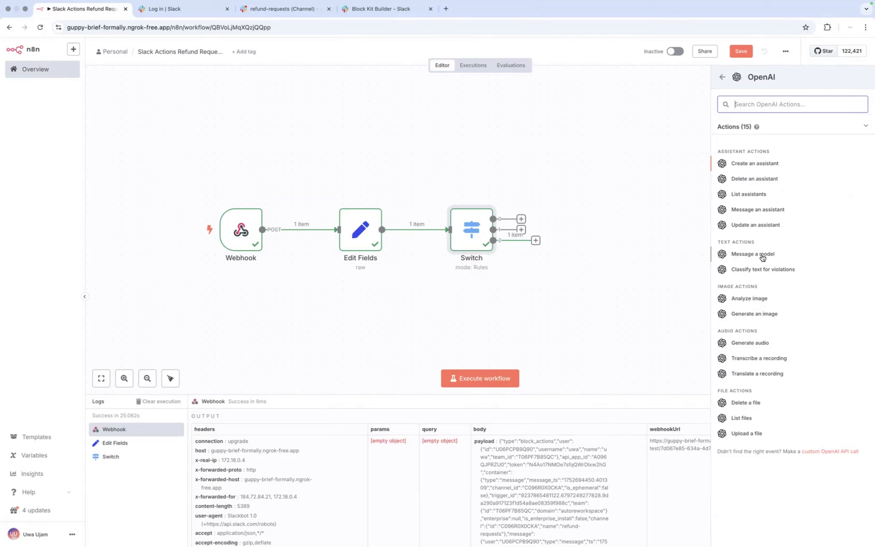
left_click(765, 254)
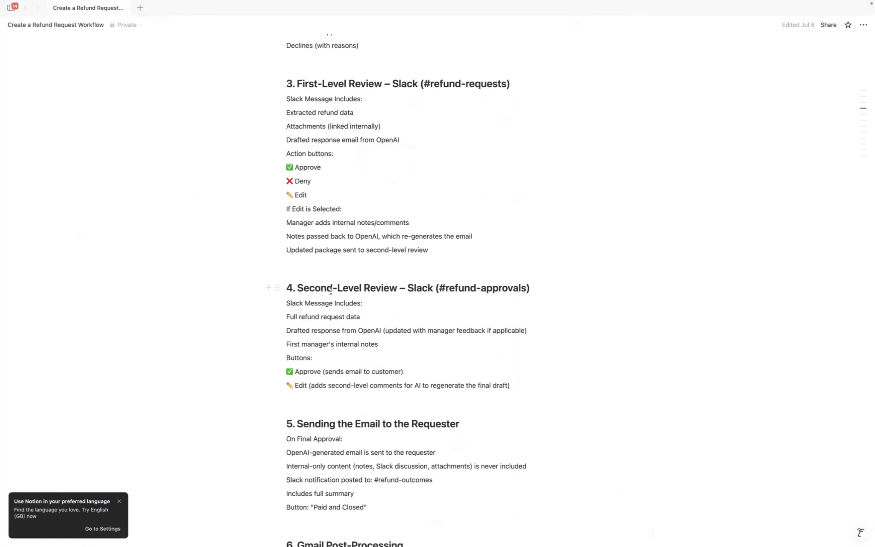
Step: Bring up ChatGPT's 'Refund Request Email Samples' chat at the Email Revision Handler system prompt
key("ctrl+Right")
key("ctrl+Right")
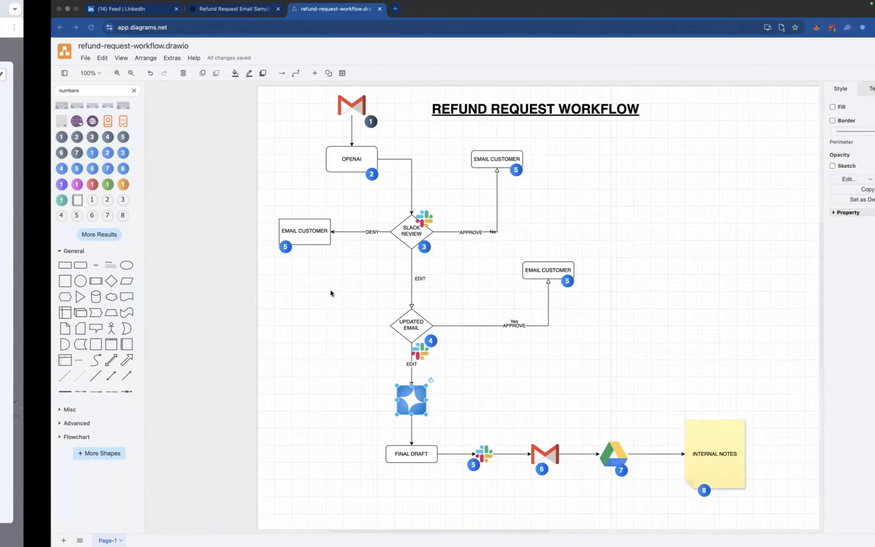
key("ctrl+shift+Tab")
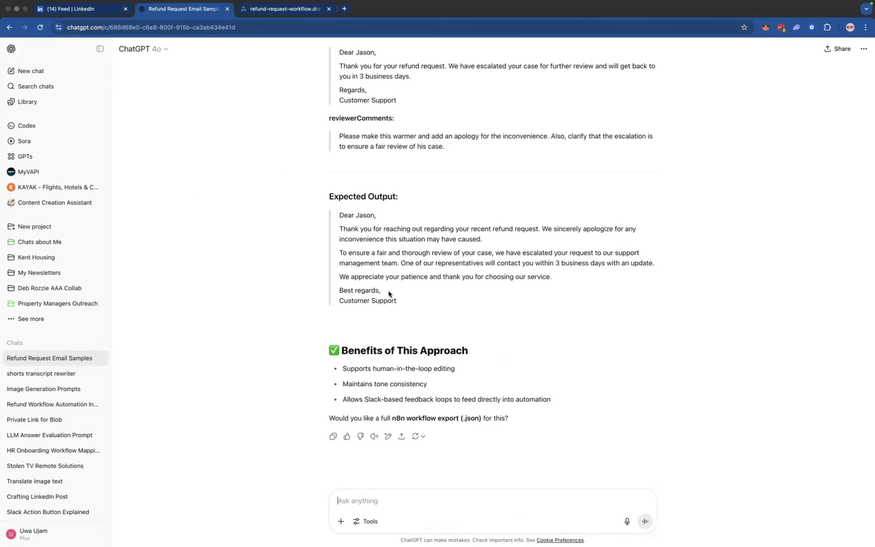
scroll(389, 293, "up", 3)
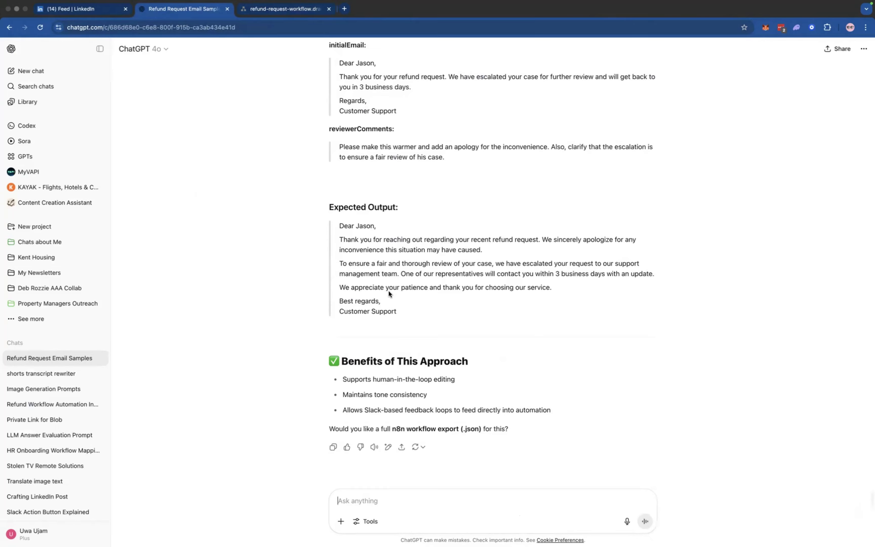
scroll(388, 291, "up", 10)
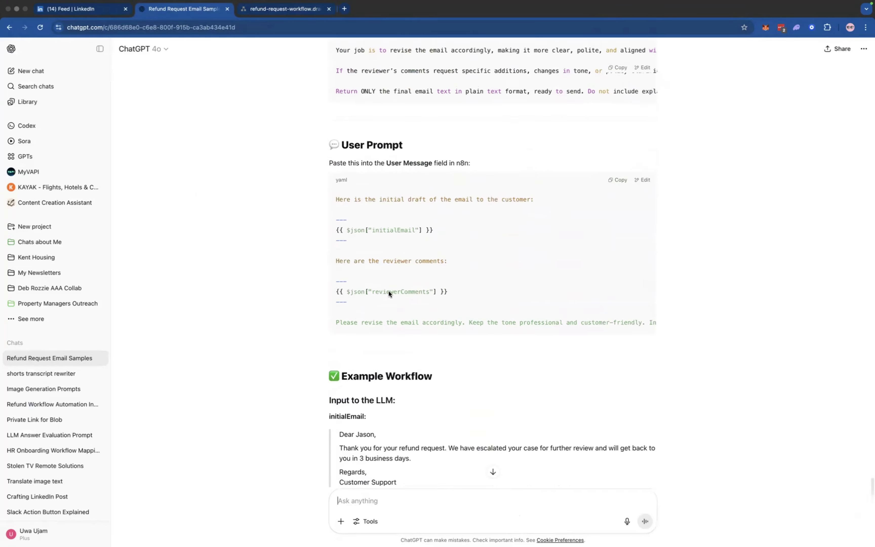
scroll(389, 292, "up", 2)
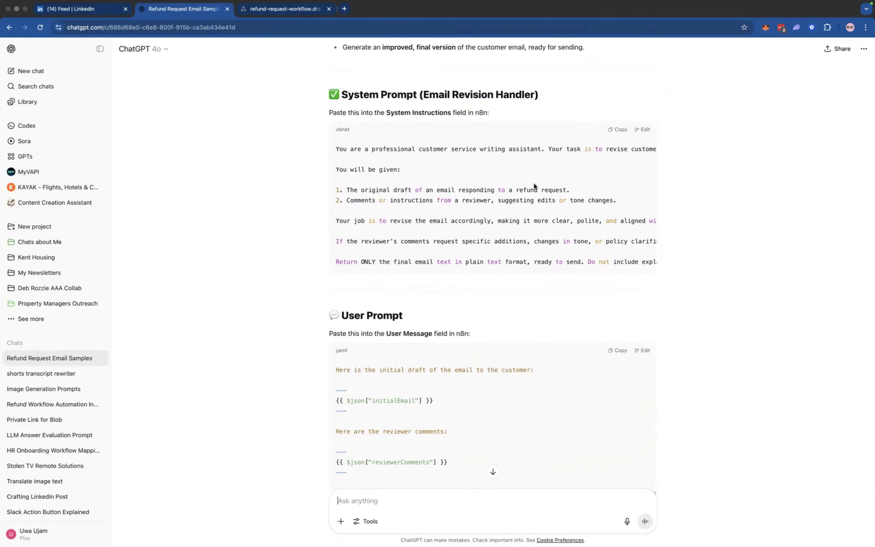
Step: Paste the Email Revision Handler system prompt into the first message and enlarge its box
left_click(620, 130)
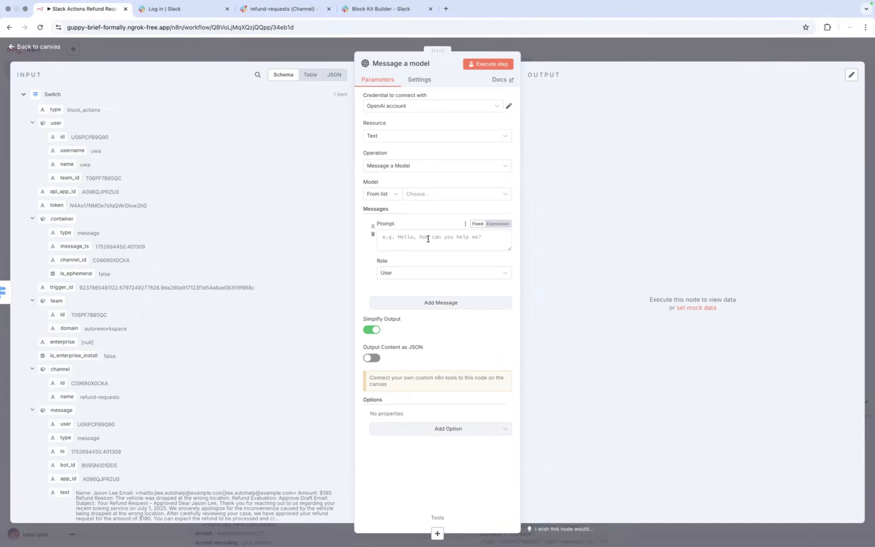
left_click(434, 247)
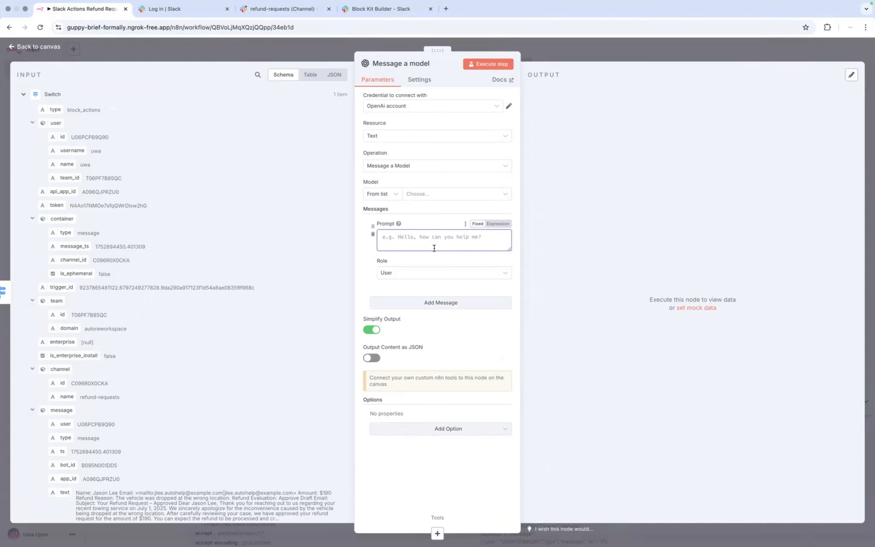
key("super+v")
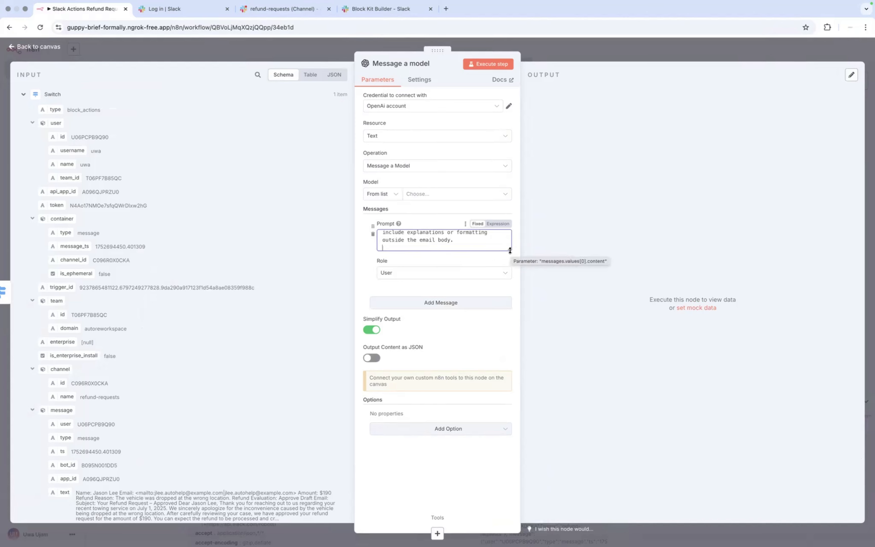
left_click_drag(509, 250, 528, 500)
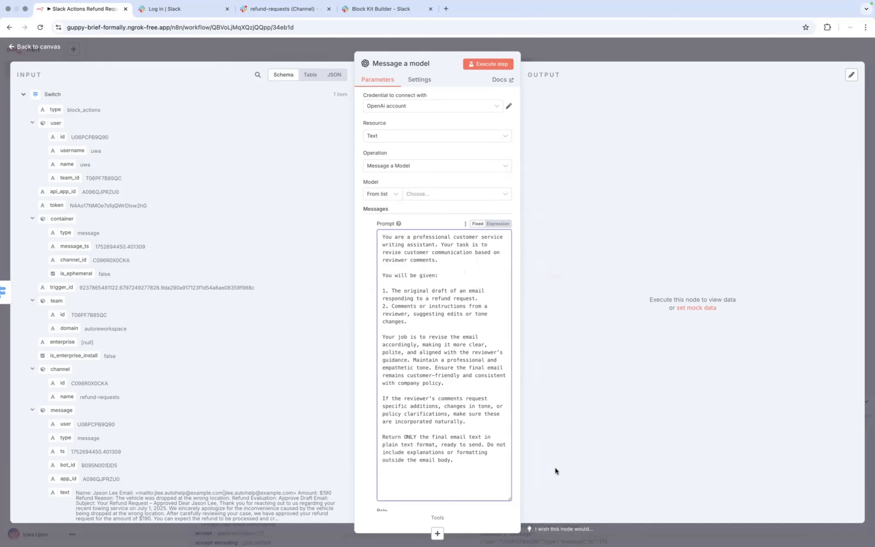
scroll(398, 403, "down", 5)
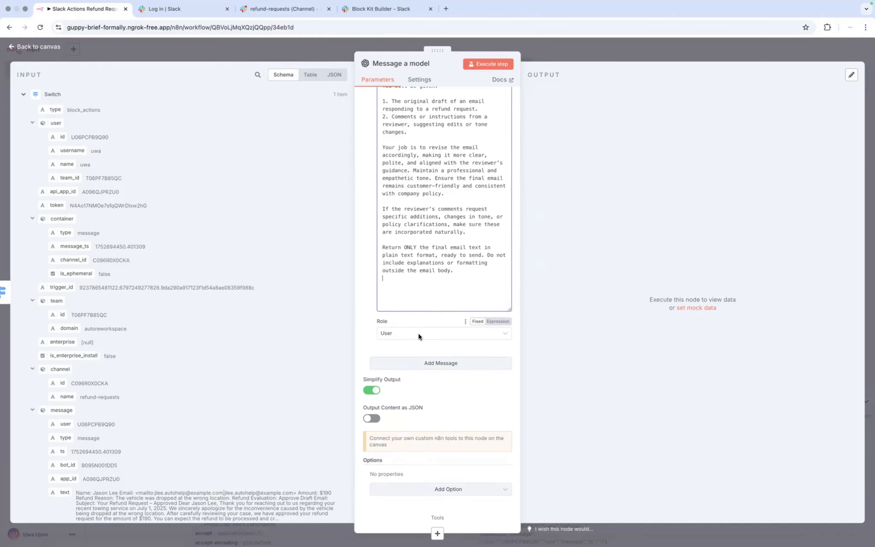
Step: Set that message's role to System and add a second, empty User message
left_click(418, 333)
left_click(397, 401)
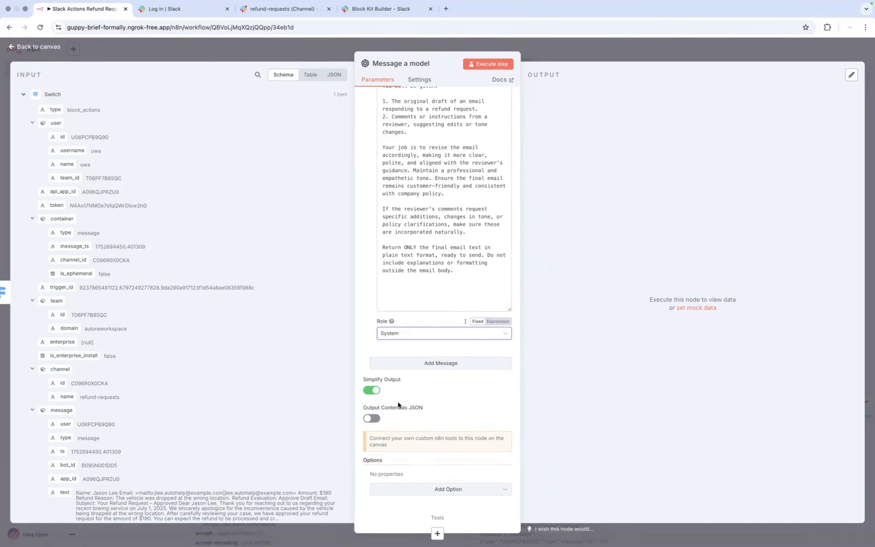
left_click(438, 362)
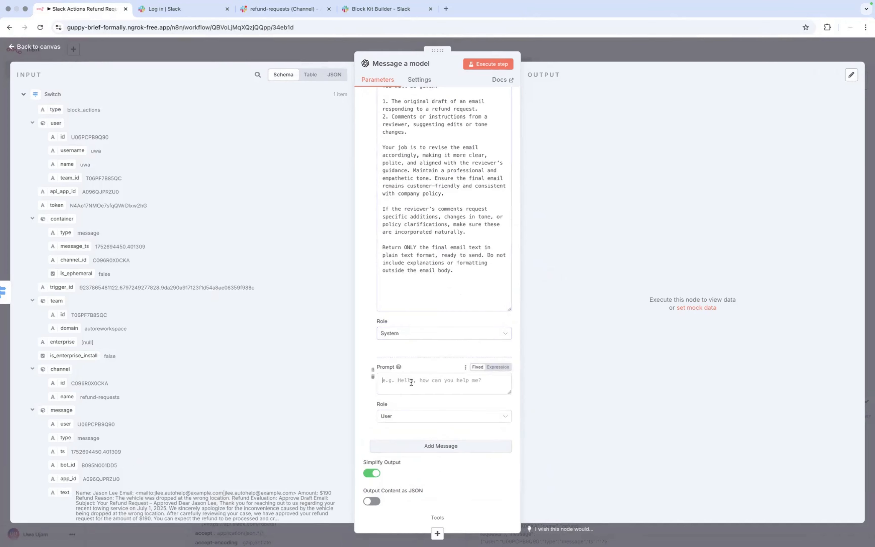
left_click(398, 387)
Step: Paste ChatGPT's user prompt, with initialEmail and reviewerComments placeholders, into the second message
key("super+Tab")
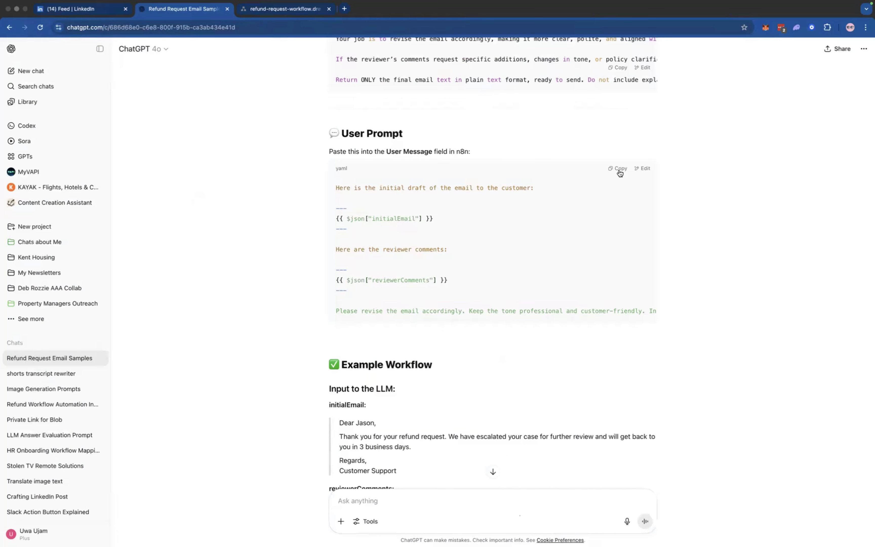
left_click(619, 169)
key("super+Tab")
key("super+v")
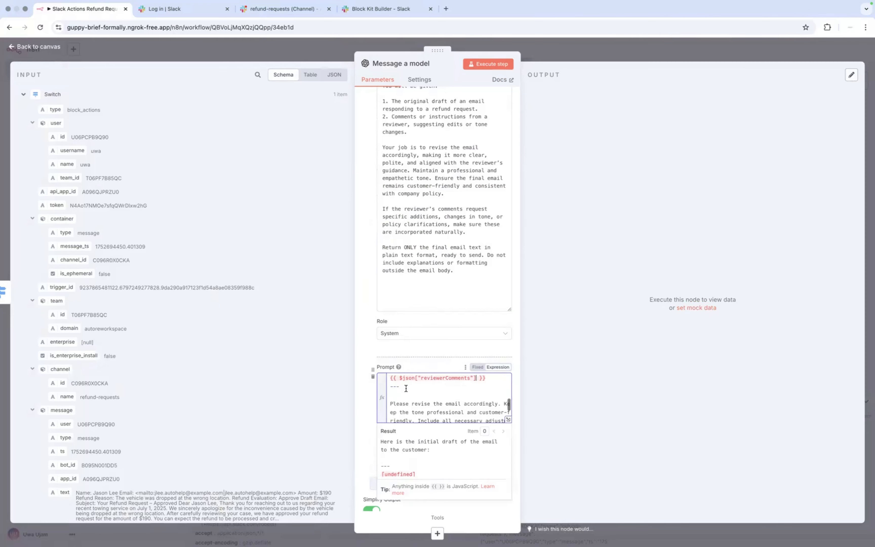
scroll(406, 392, "up", 4)
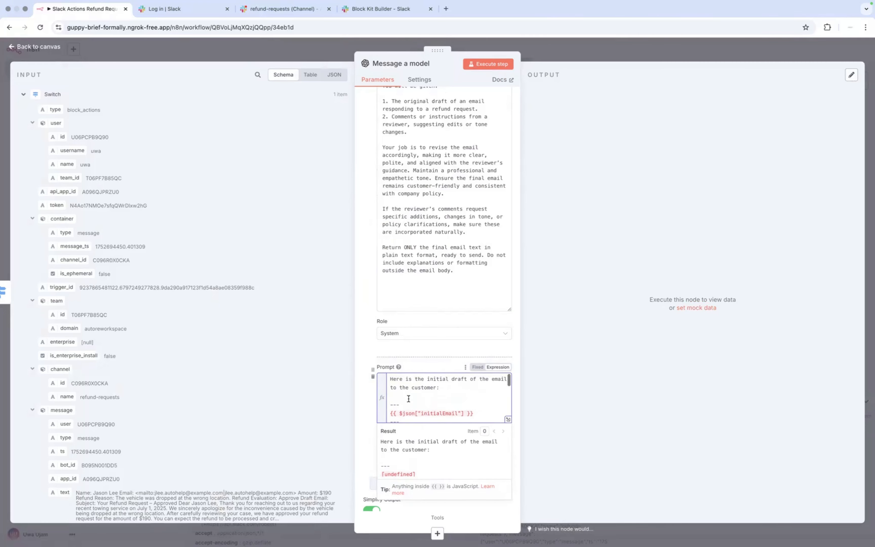
scroll(409, 399, "down", 1)
scroll(408, 399, "up", 1)
Step: In the expression editor, replace the initialEmail placeholder with the Slack message text ({{ $json.message.text }})
left_click(507, 420)
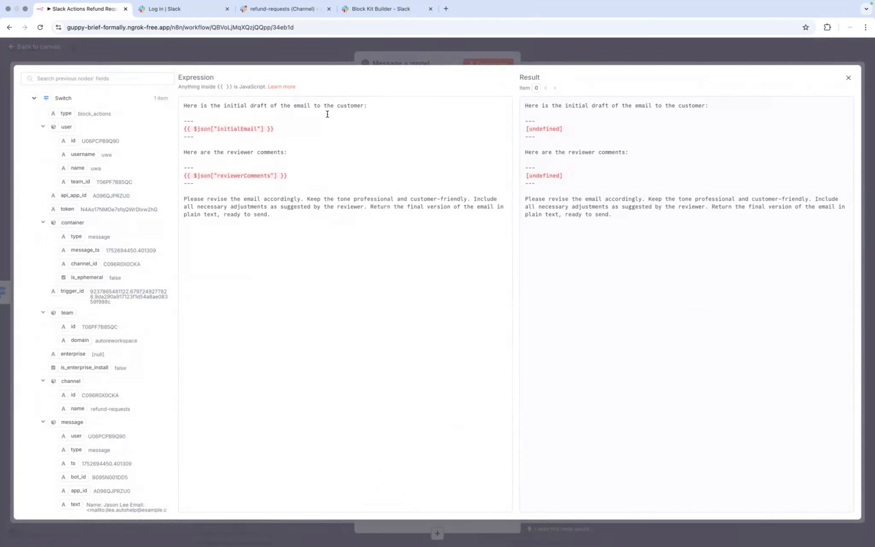
left_click(278, 130)
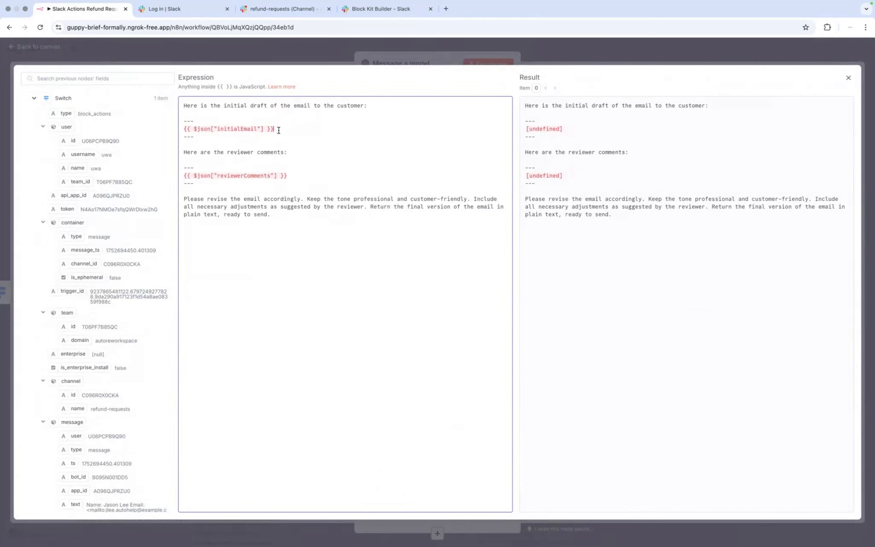
left_click_drag(278, 130, 181, 129)
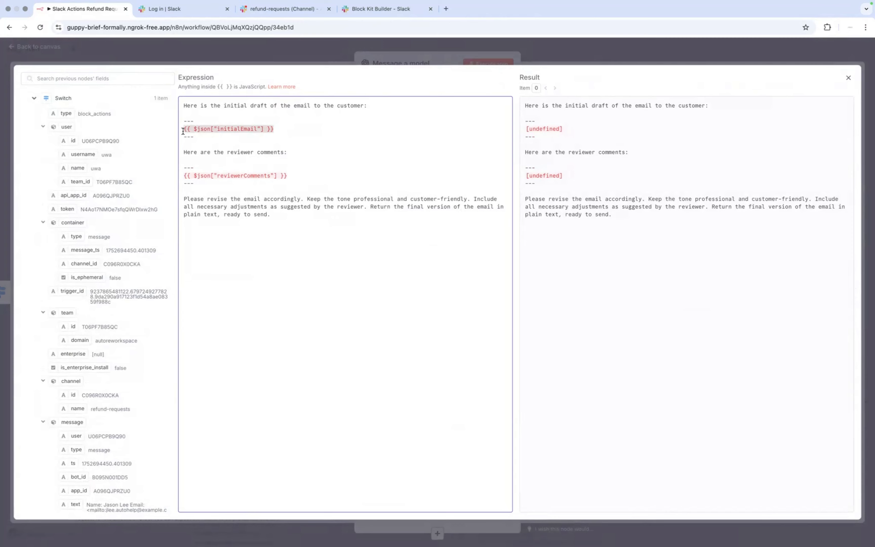
key("BackSpace")
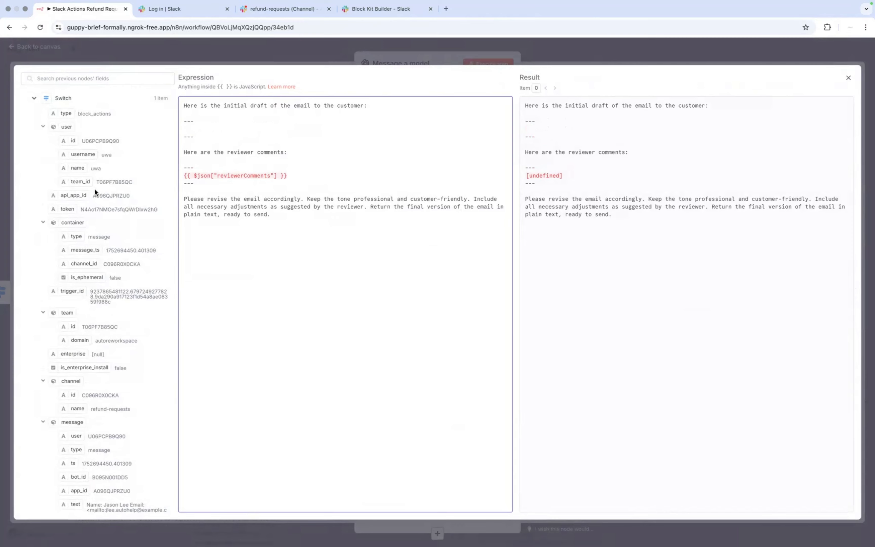
scroll(95, 188, "down", 10)
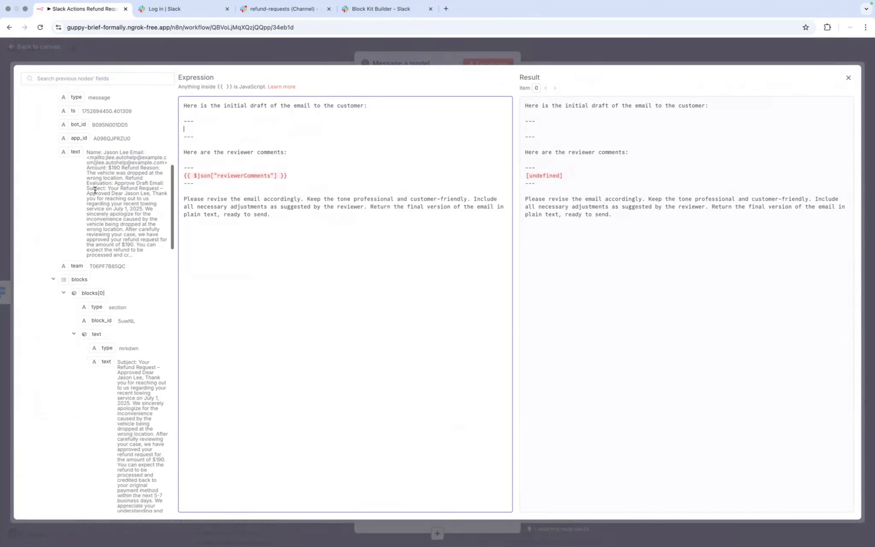
scroll(95, 190, "up", 1)
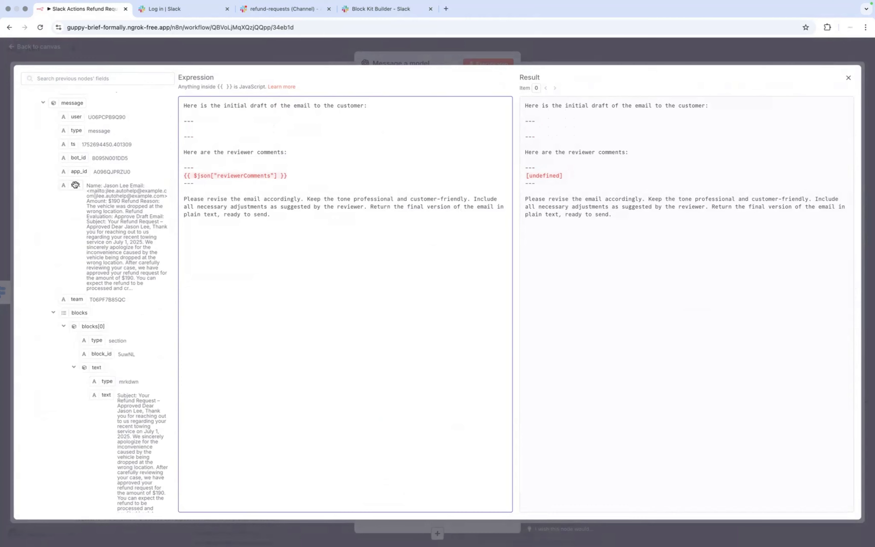
left_click_drag(75, 184, 194, 129)
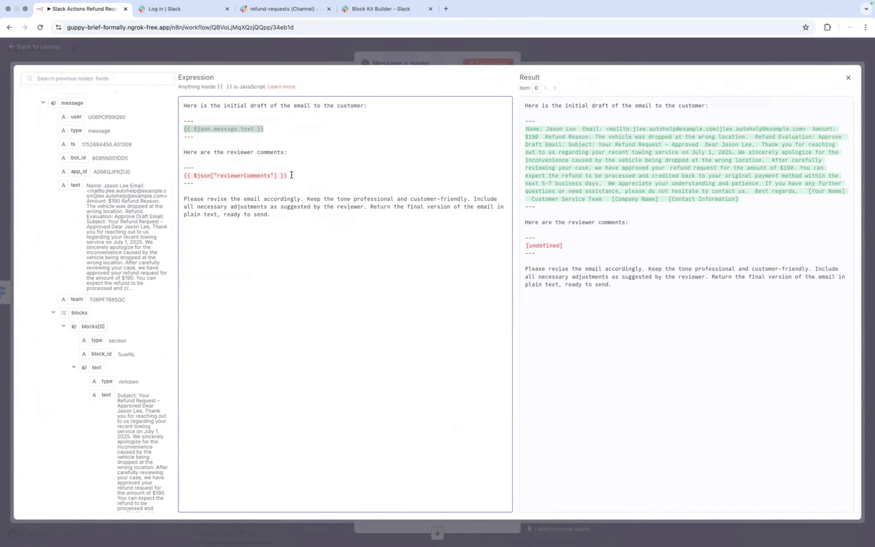
left_click_drag(292, 175, 182, 175)
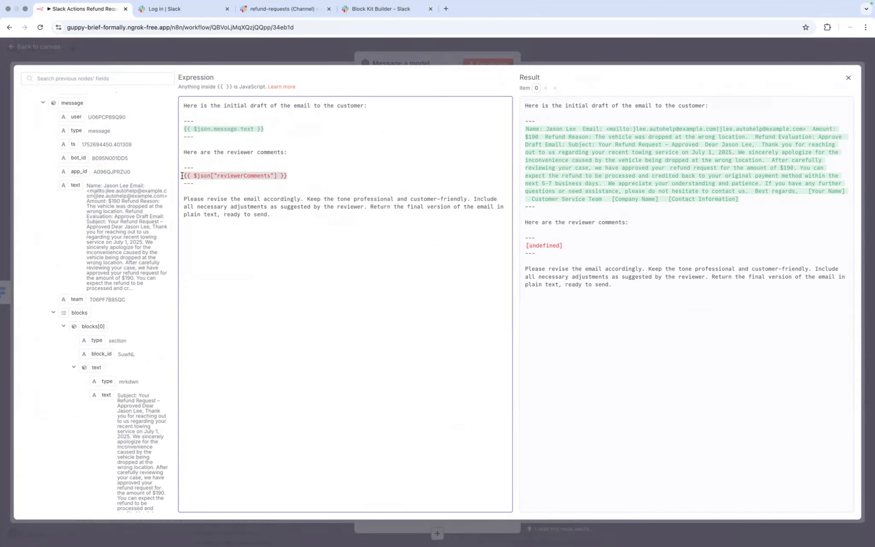
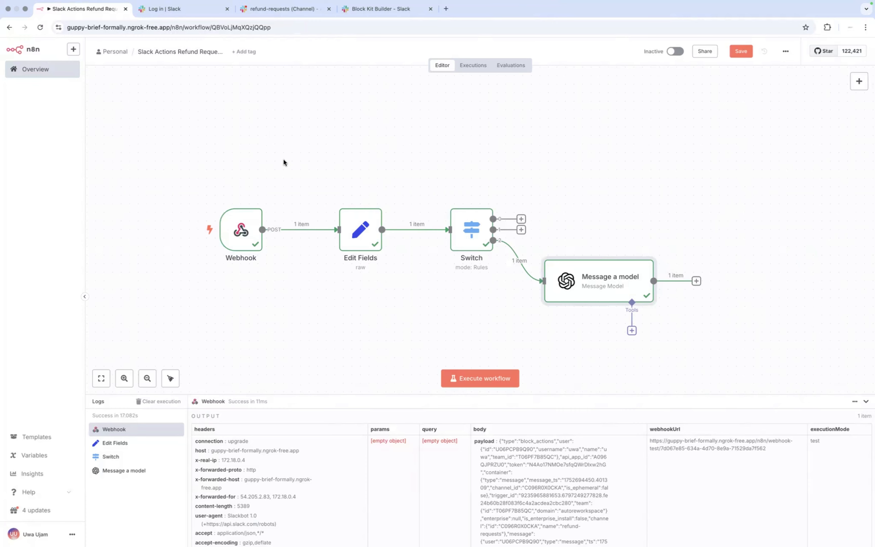
Step: Scroll through the refund workflow plan in Notion, then switch back to the browser
key("super+Tab")
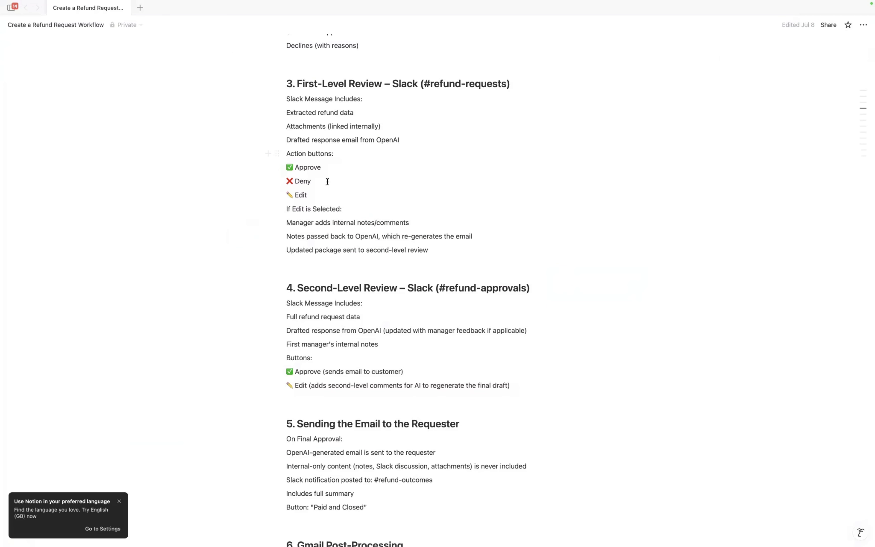
scroll(341, 139, "down", 5)
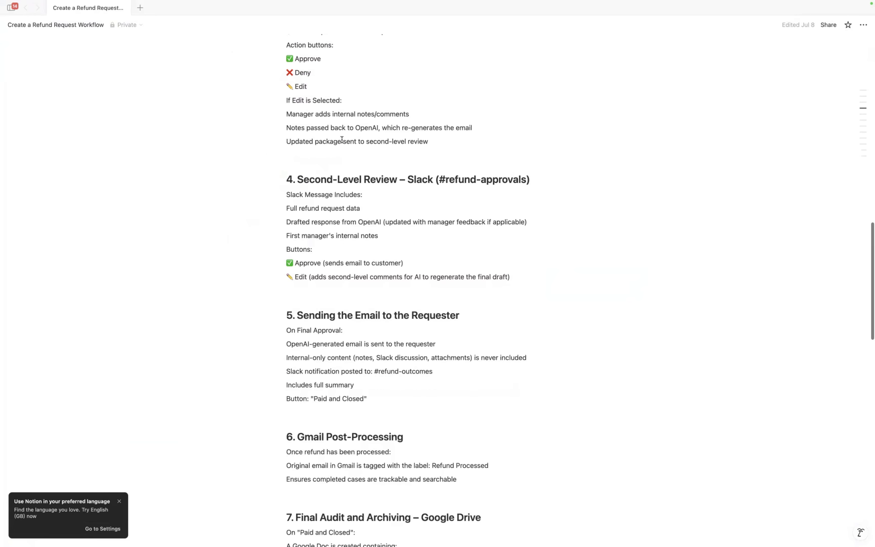
scroll(342, 140, "down", 2)
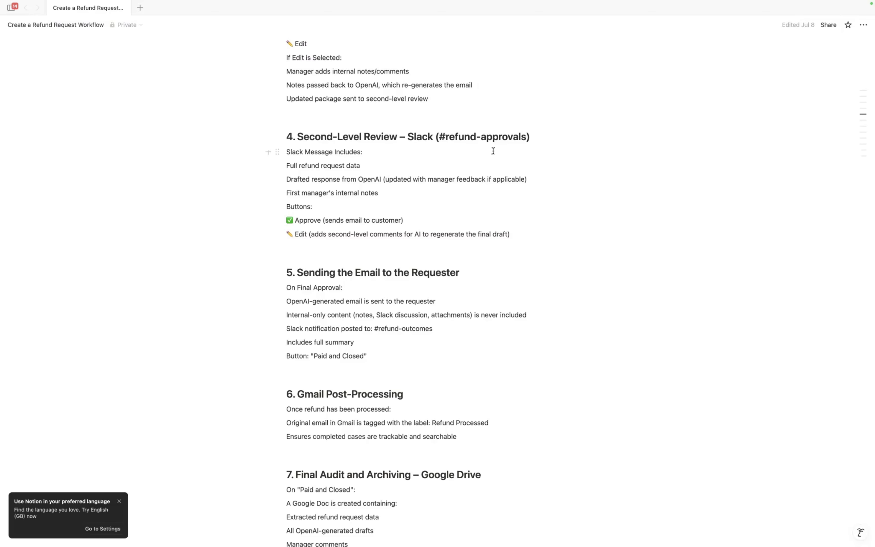
key("ctrl+Right")
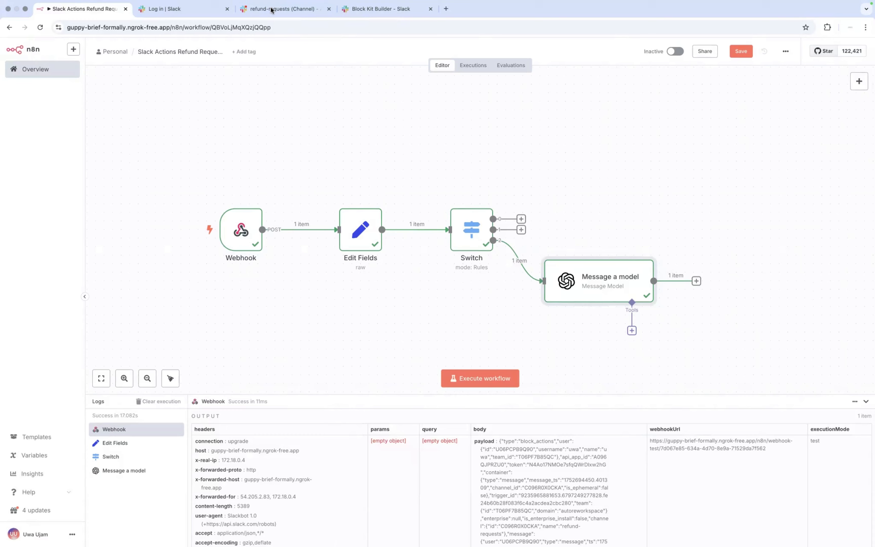
Step: From refund-requests, create the public channel 'refund-approvals', skipping the invite step
left_click(273, 10)
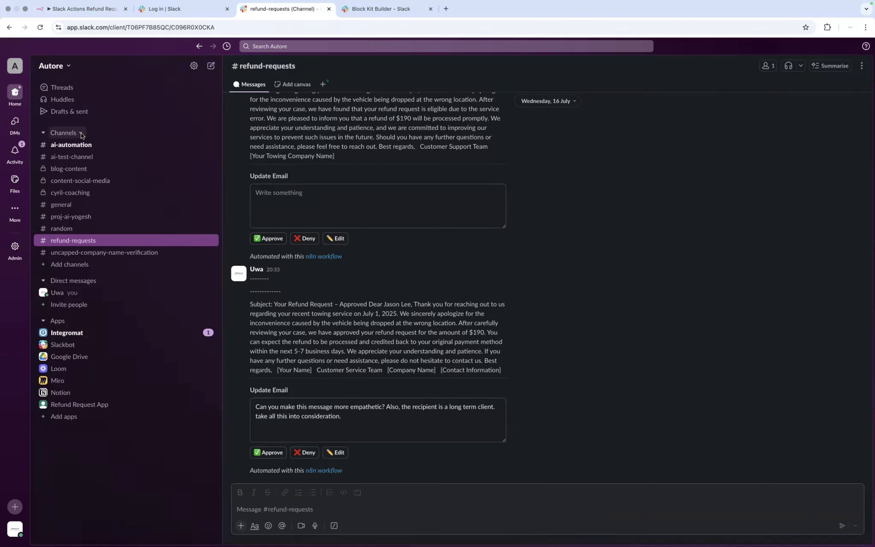
left_click(80, 133)
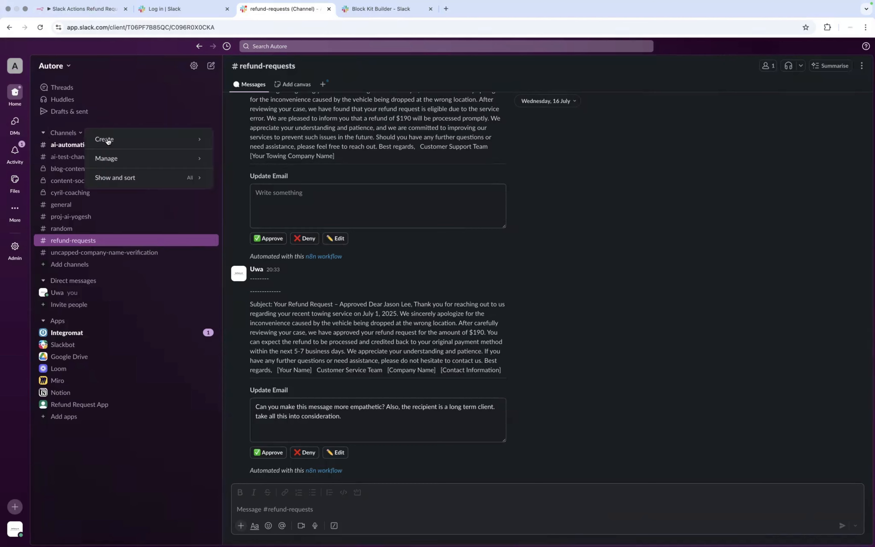
mouse_move(107, 139)
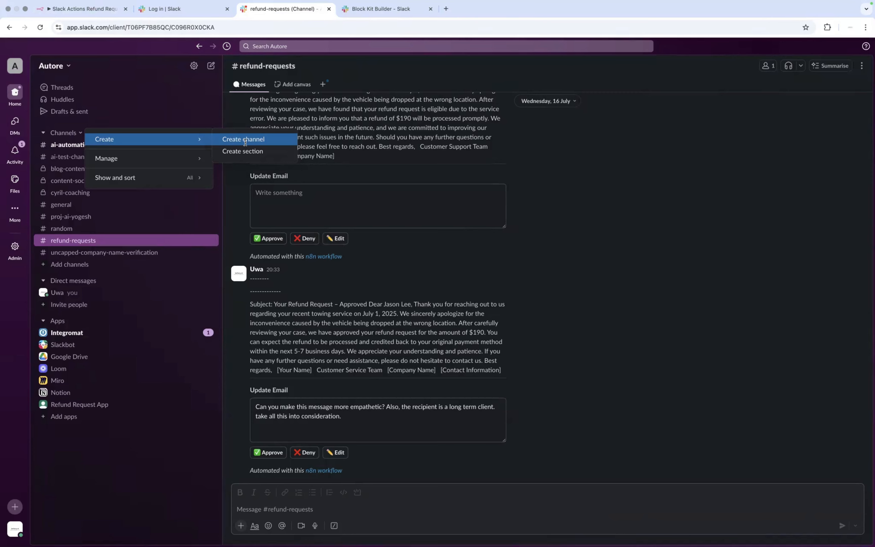
left_click(245, 142)
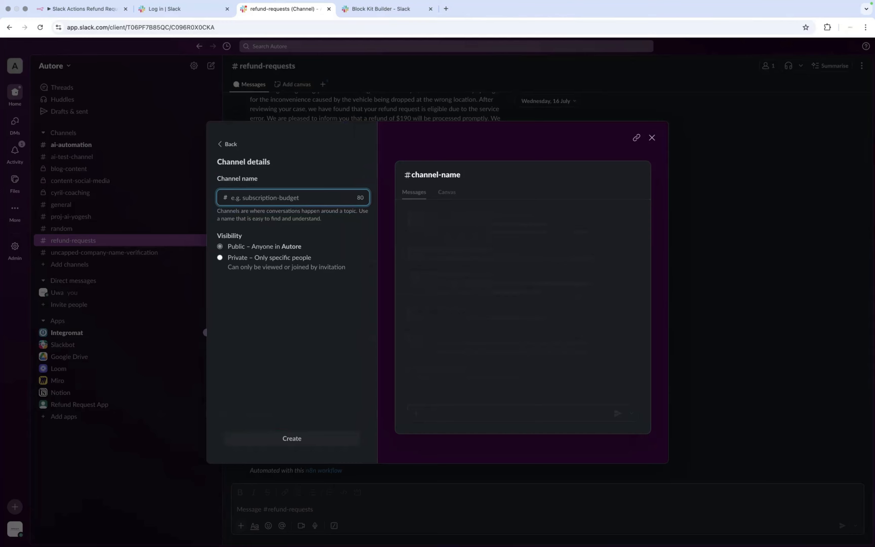
type("refund")
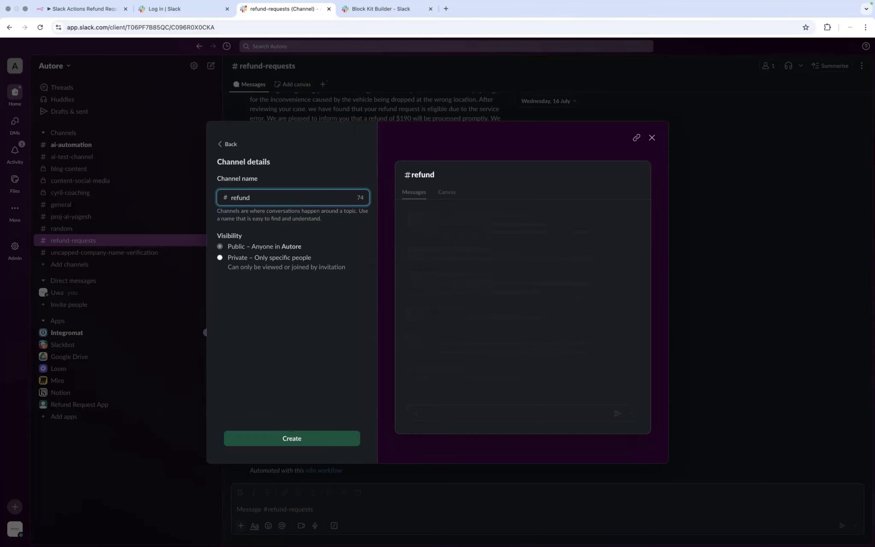
type("-approvals")
left_click(230, 247)
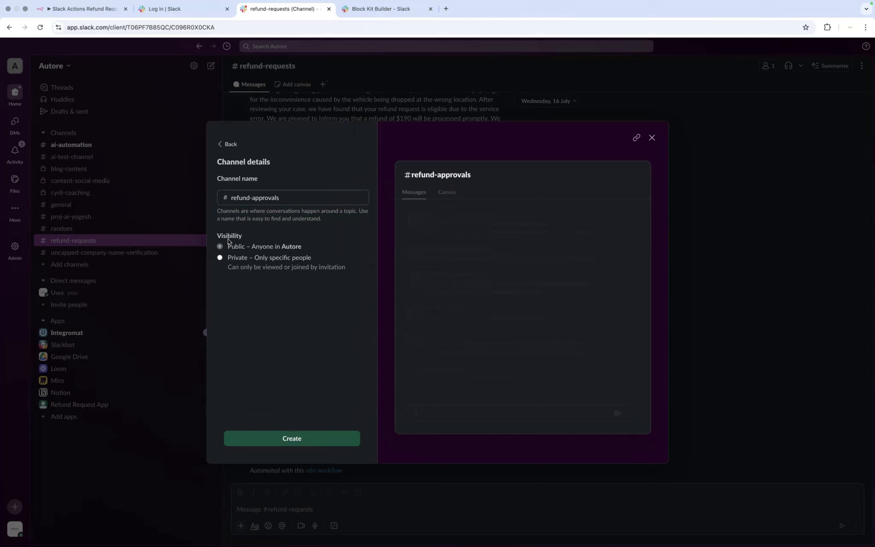
left_click(292, 438)
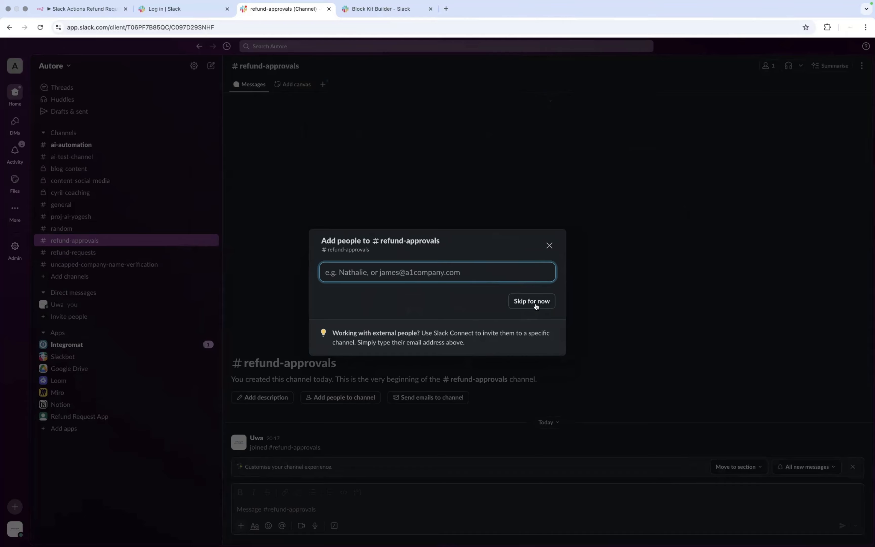
left_click(536, 305)
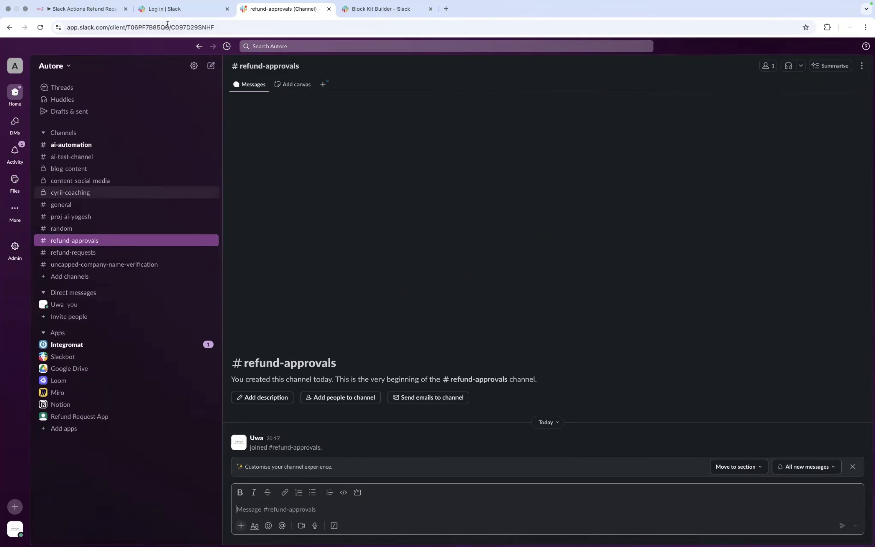
Step: In n8n, add a Slack node with the Send a message action after Message a model
left_click(103, 13)
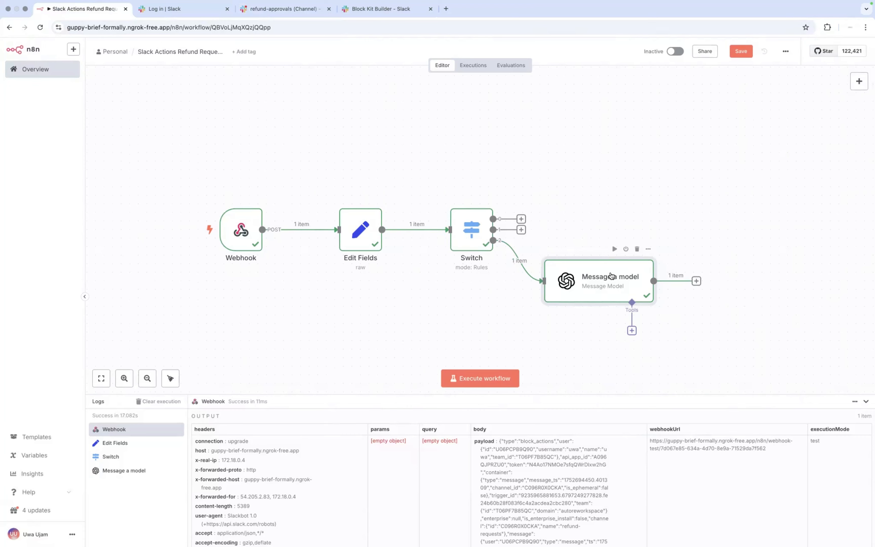
left_click(697, 281)
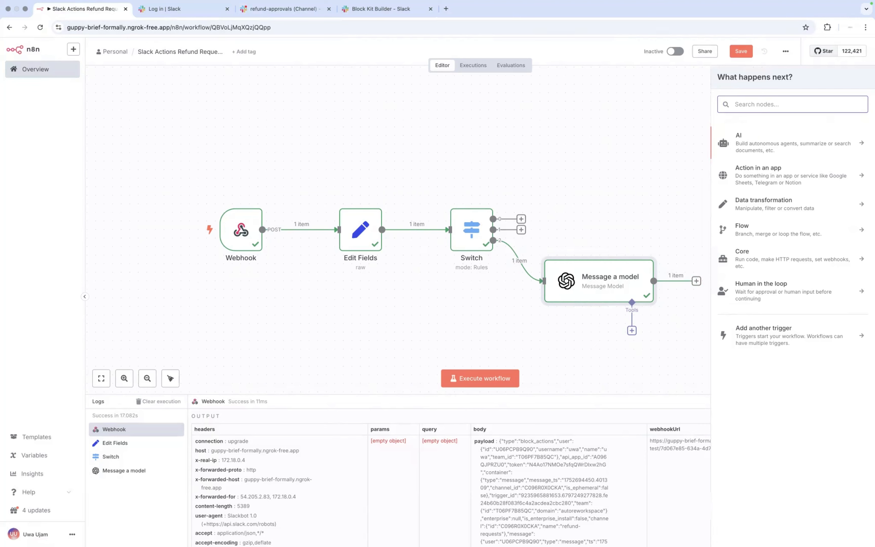
type("slack")
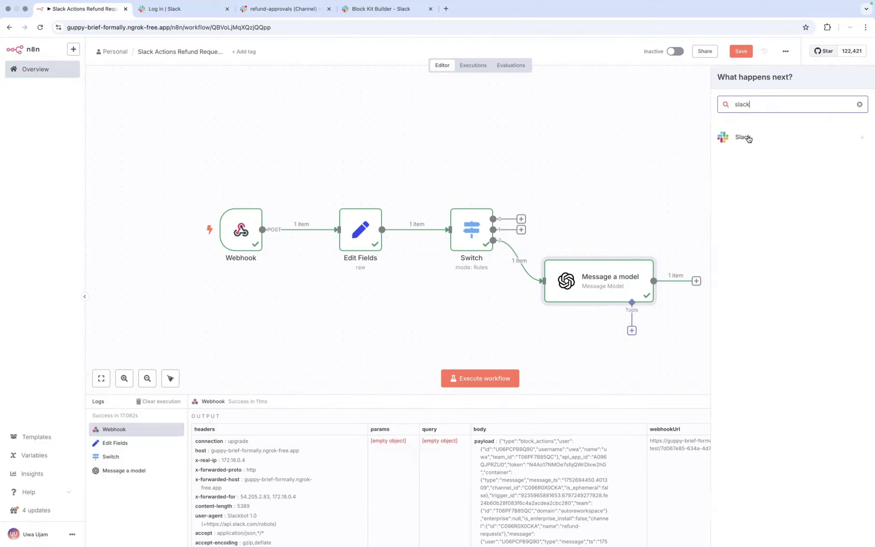
left_click(746, 139)
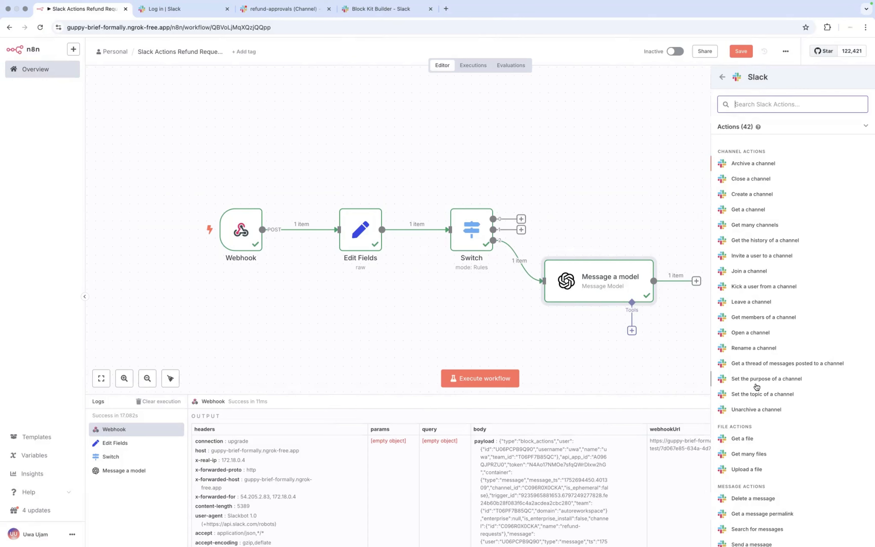
scroll(756, 387, "down", 5)
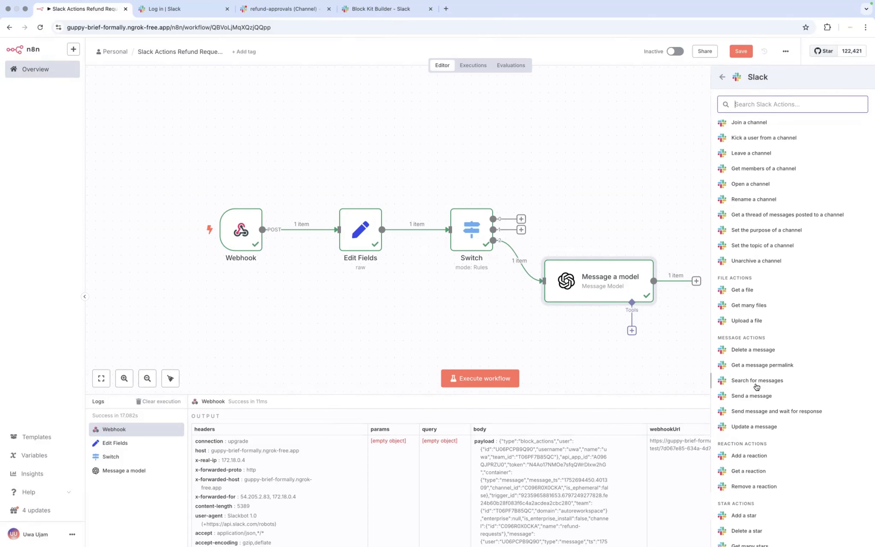
scroll(758, 386, "down", 1)
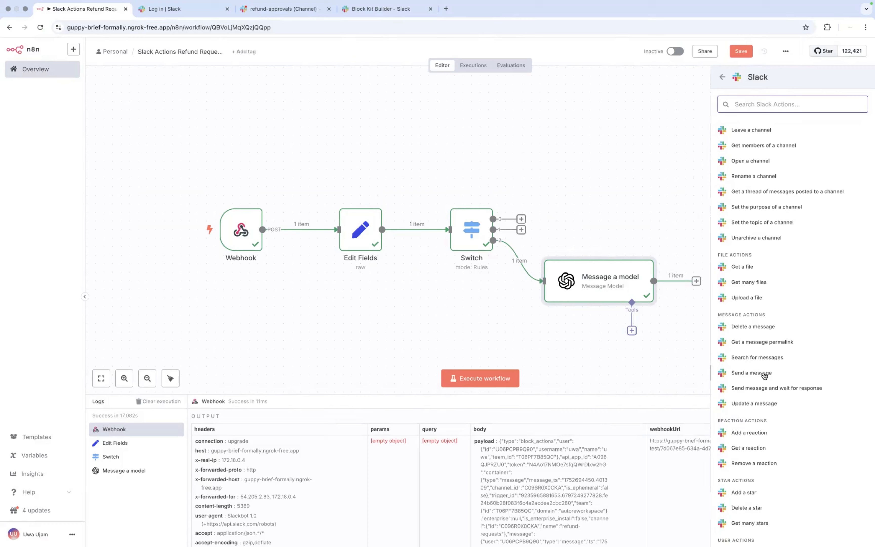
left_click(764, 376)
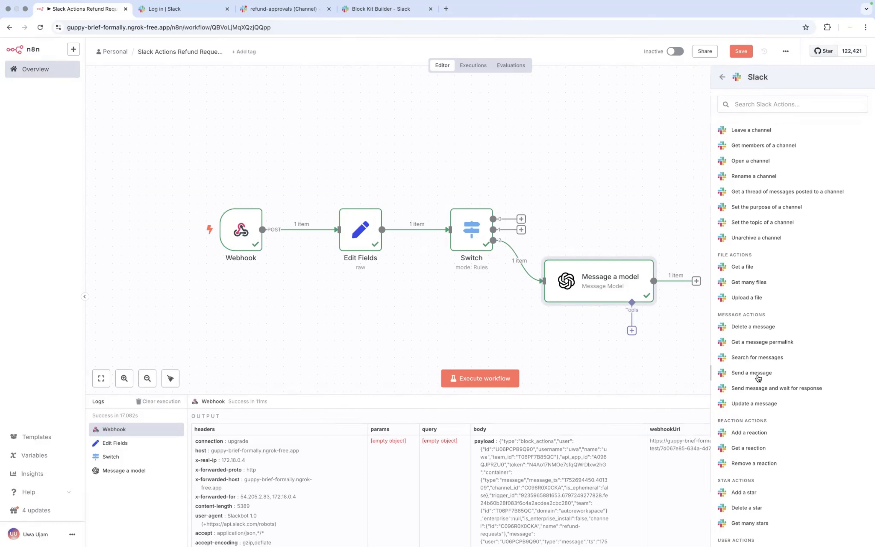
left_click(758, 377)
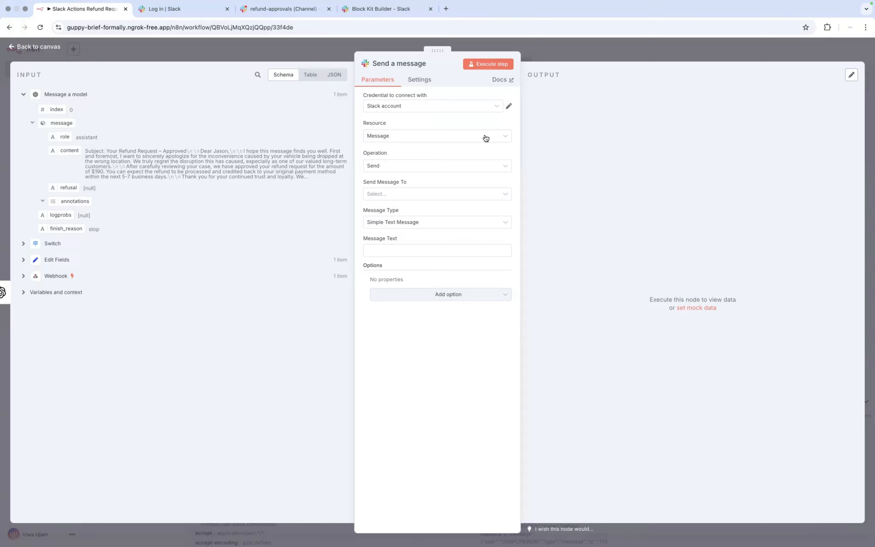
Step: Set the Slack node to send a Message as a Simple Text Message to channel refund-approvals
left_click(489, 141)
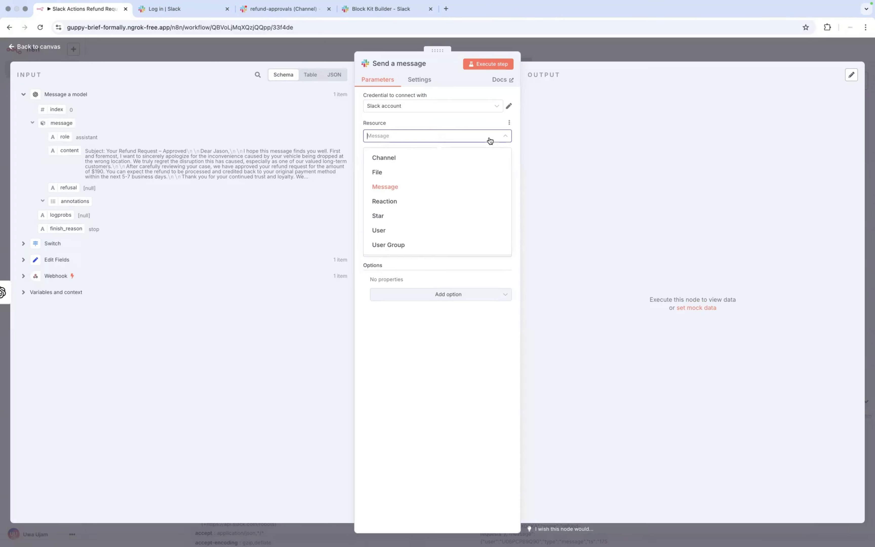
left_click(438, 187)
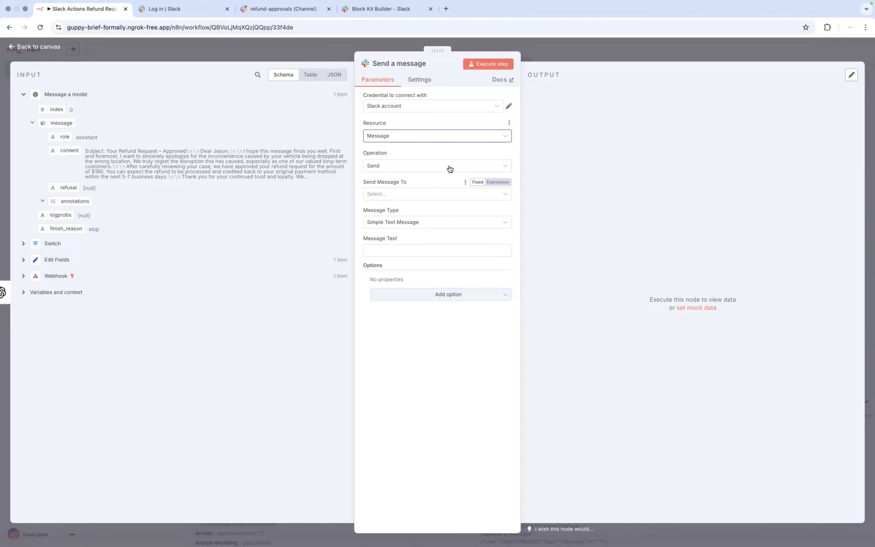
left_click(436, 197)
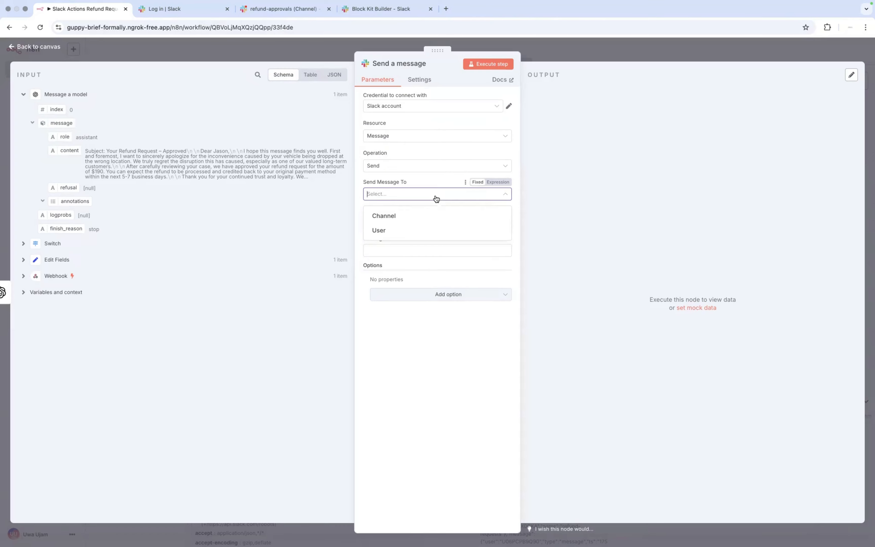
left_click(394, 215)
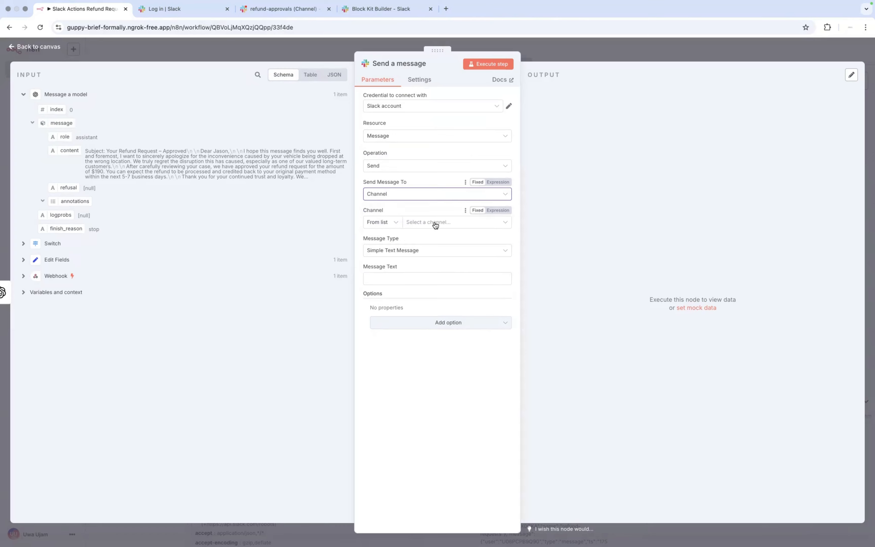
left_click(488, 222)
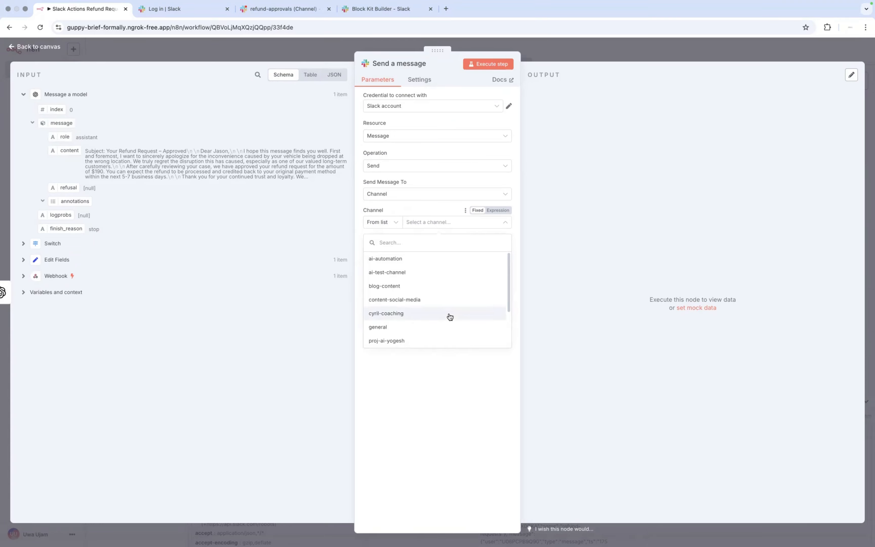
scroll(450, 317, "down", 1)
scroll(449, 317, "down", 2)
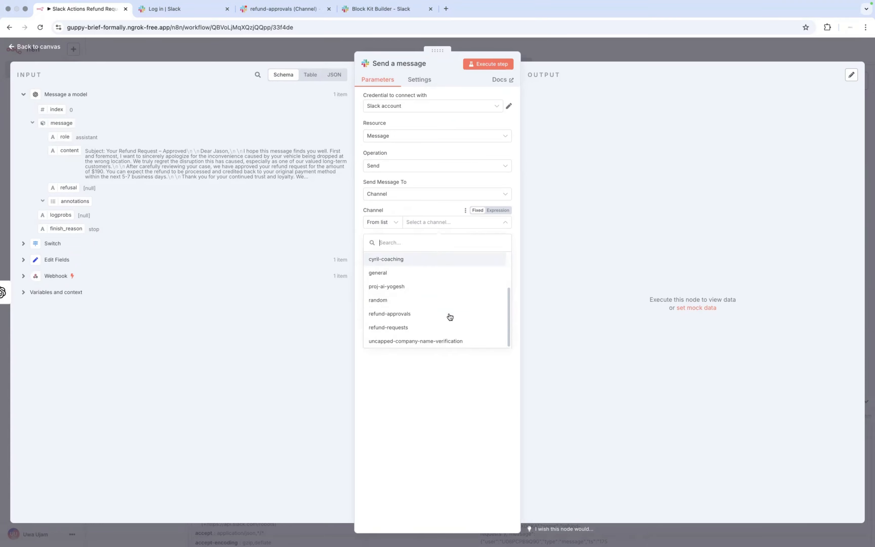
left_click(411, 314)
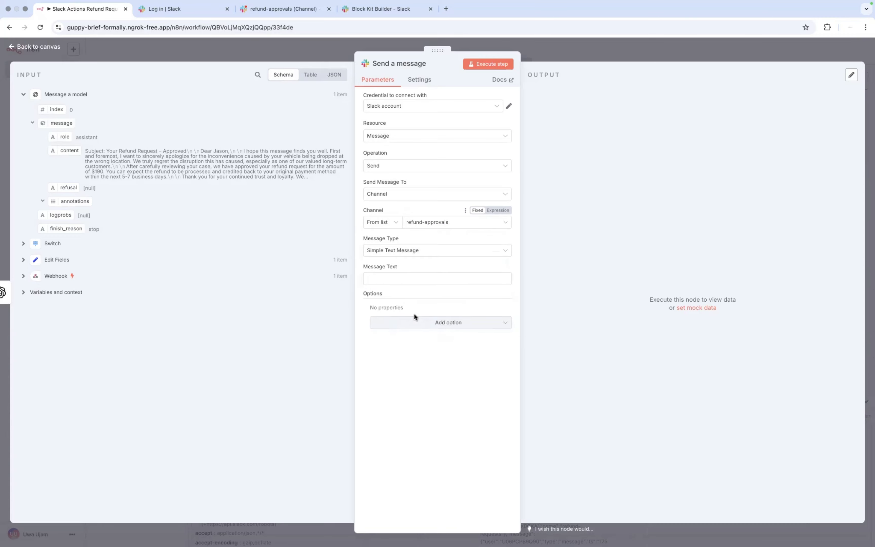
left_click(506, 252)
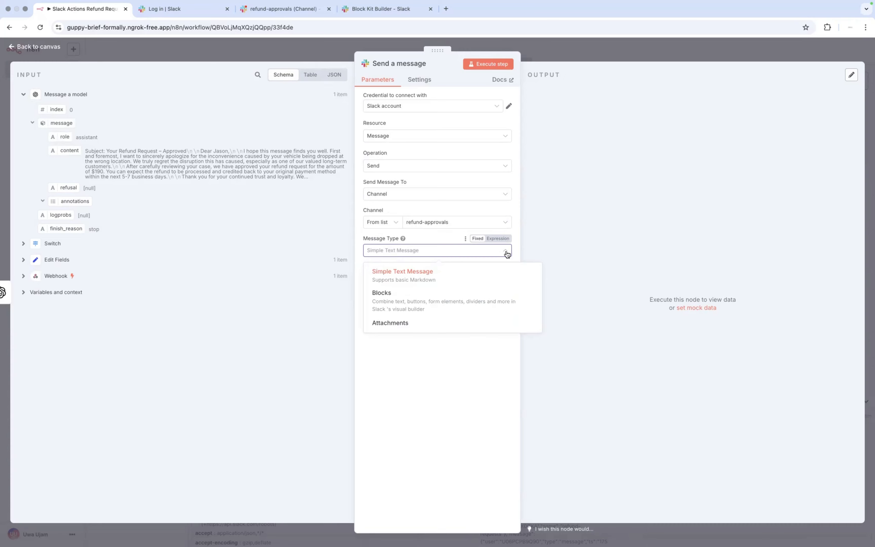
left_click(433, 277)
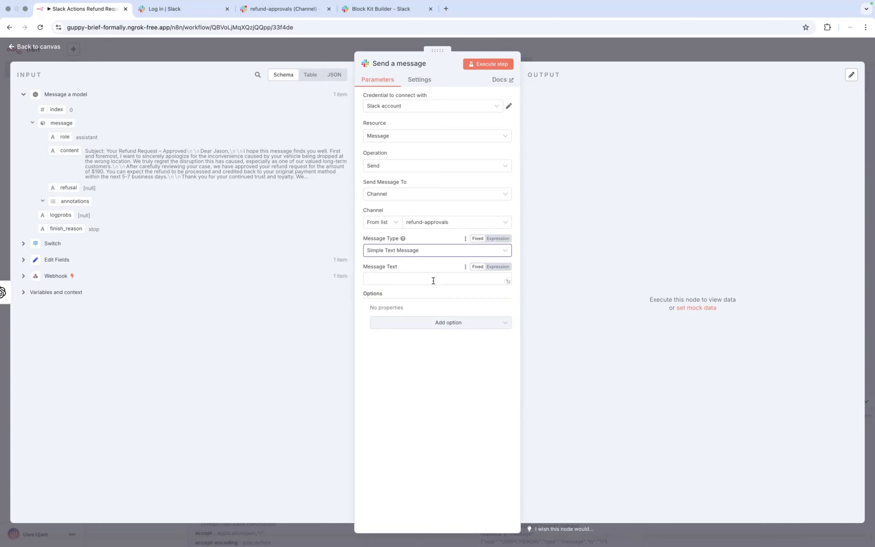
Step: Fill Message Text with {{ $json.message.content }} from the model output, adding no extra options
left_click(433, 280)
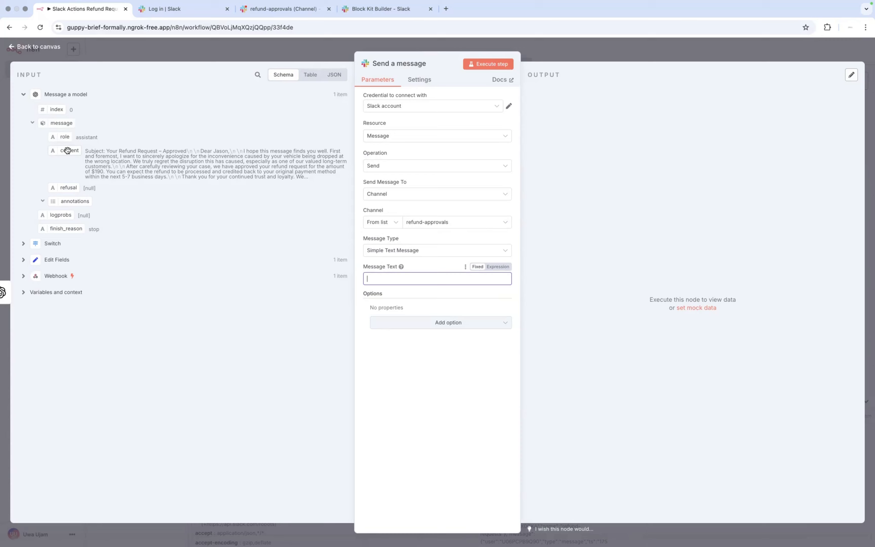
left_click_drag(68, 150, 393, 281)
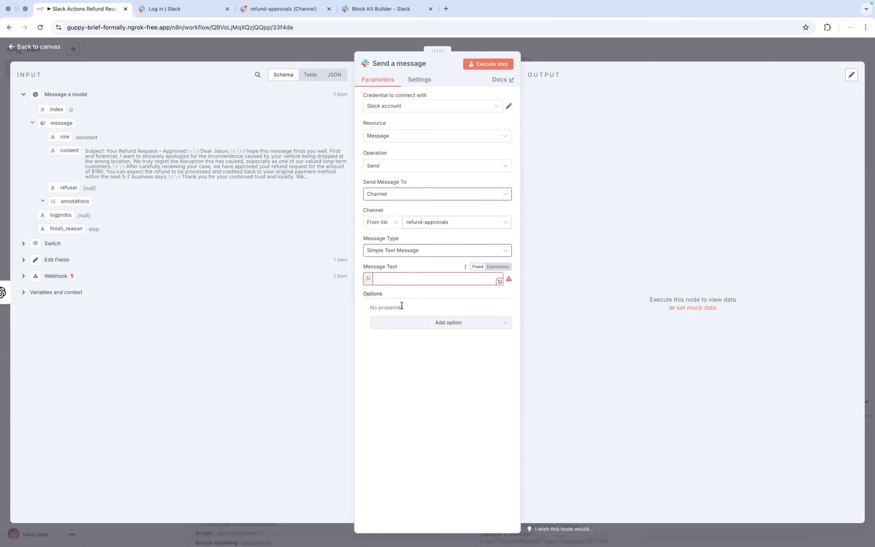
left_click(483, 334)
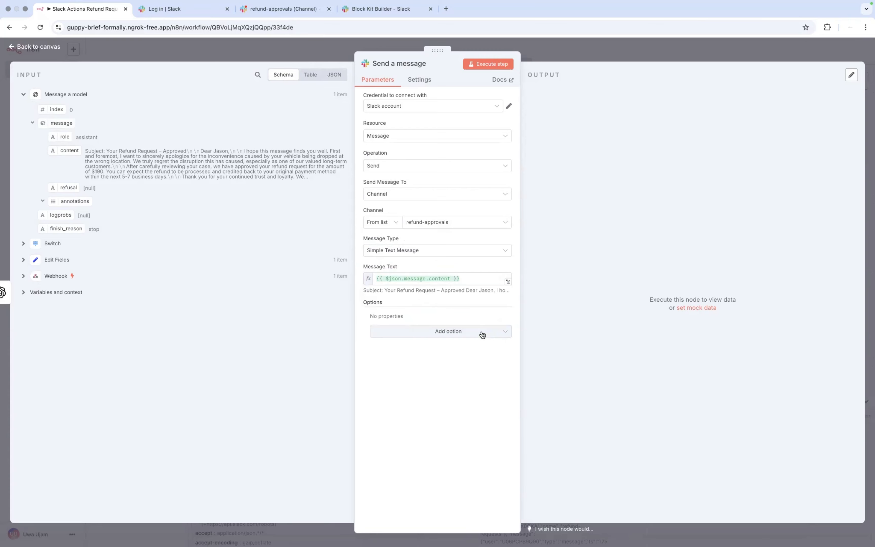
left_click(482, 334)
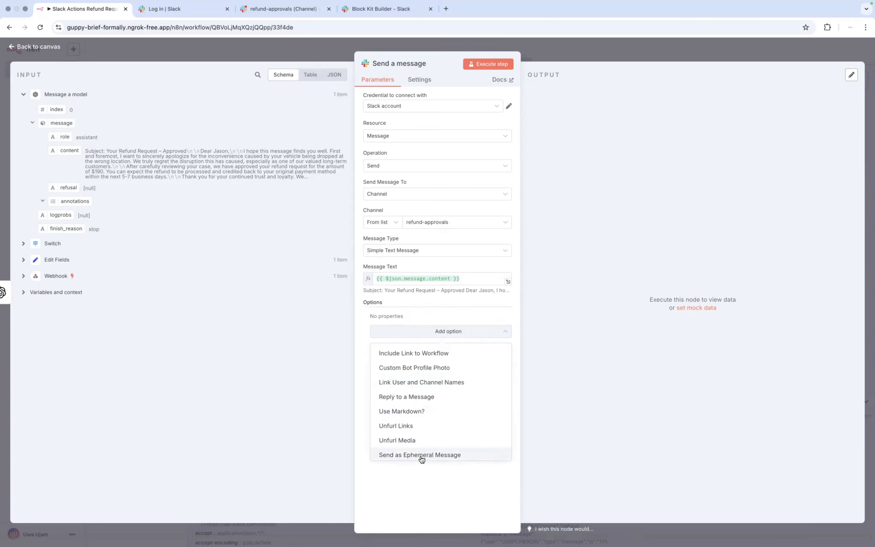
left_click(463, 113)
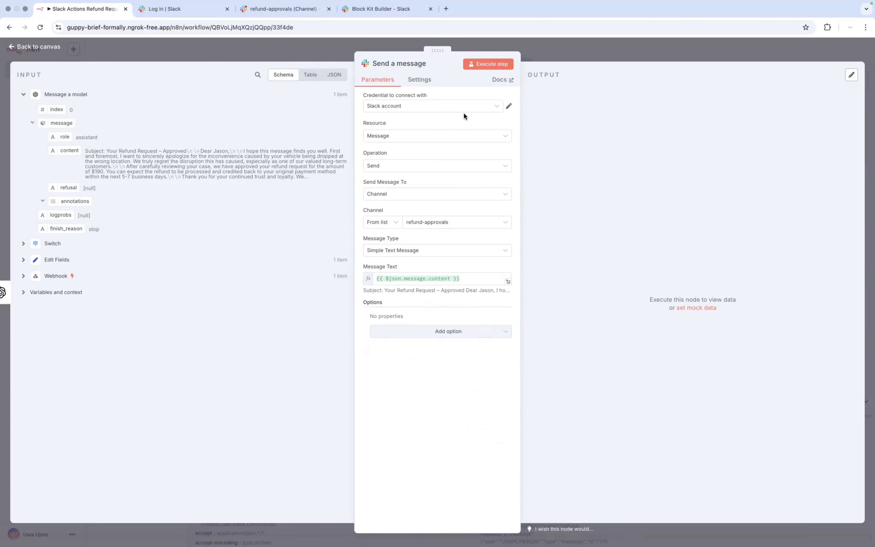
Step: Execute the Slack step and view the posted $190 refund approval message in #refund-approvals
left_click(493, 66)
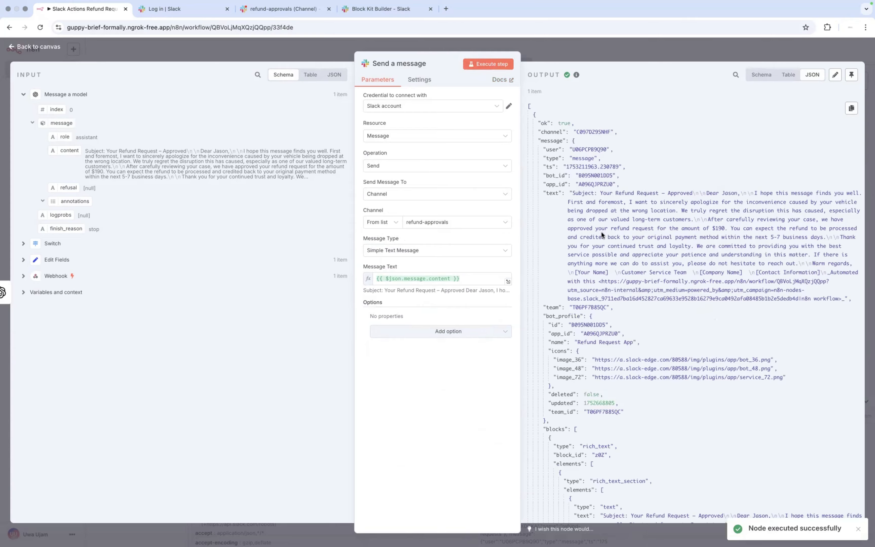
left_click(264, 12)
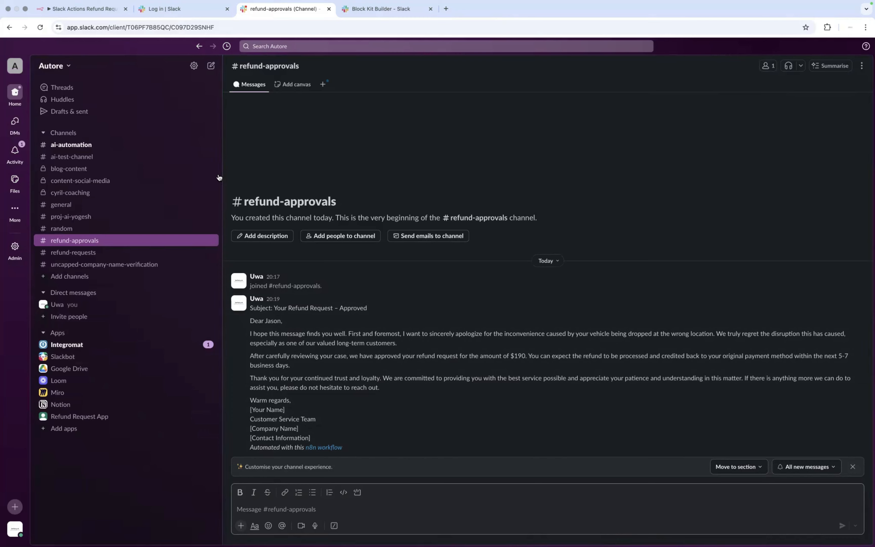
Step: Switch to the Notion plan at section 4, Second-Level Review – Slack (#refund-approvals)
key("ctrl+Left")
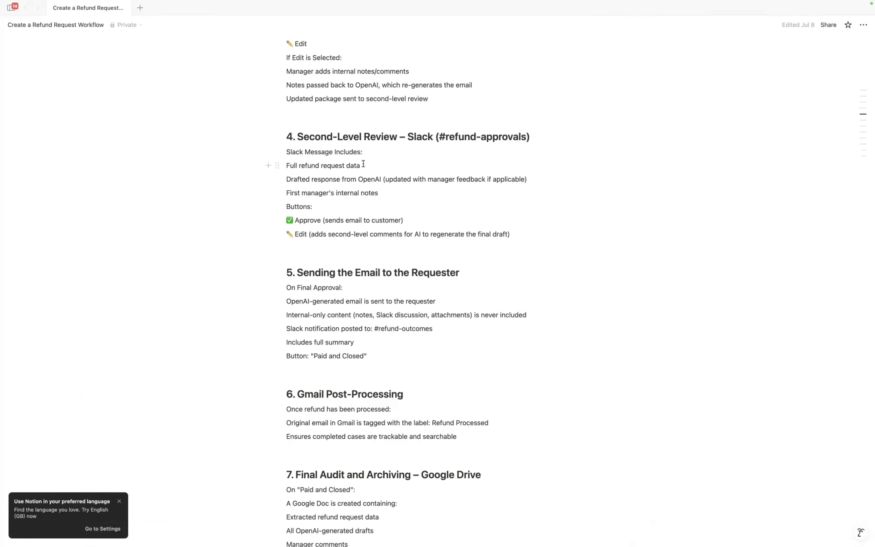
Step: Highlight the 'Full refund request data' requirement in Notion, then return to Slack
left_click_drag(363, 164, 284, 166)
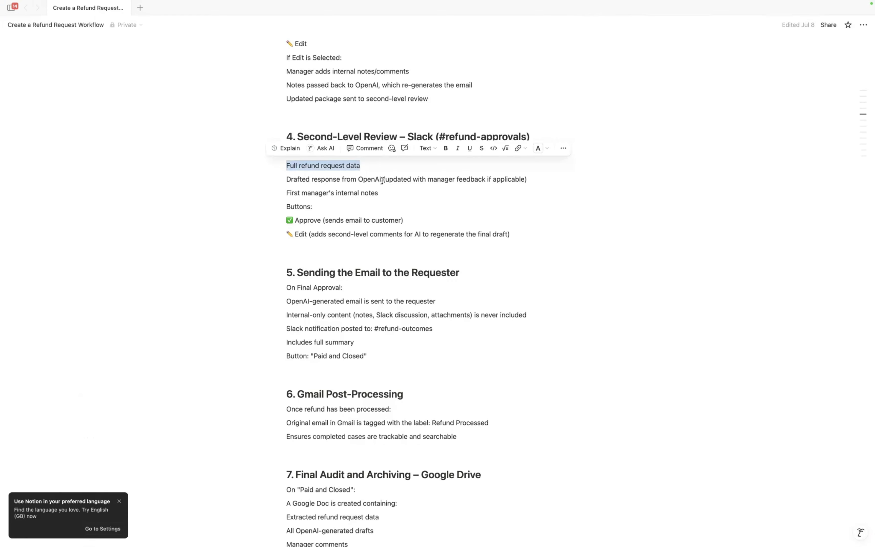
left_click(337, 166)
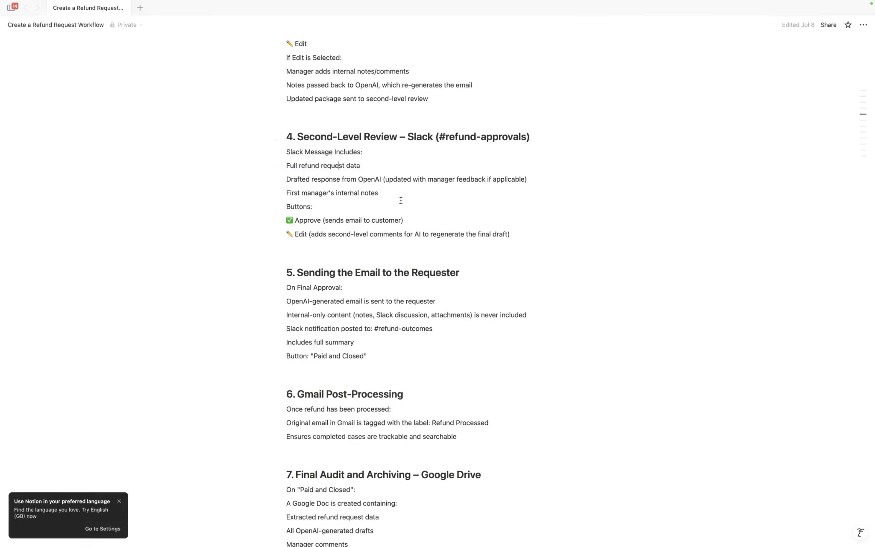
key("ctrl+Right")
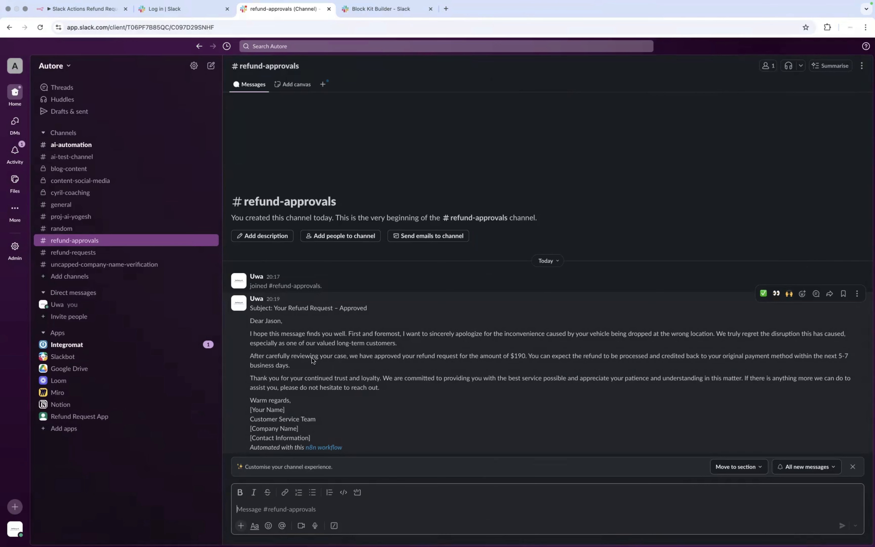
Step: Scroll back through #refund-requests history, return to #refund-approvals, then switch to Notion
left_click(91, 253)
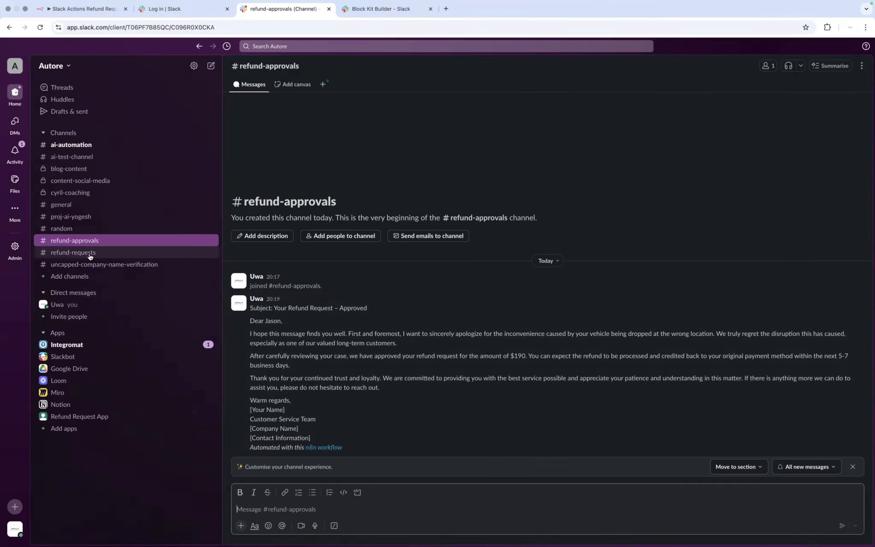
scroll(309, 231, "up", 15)
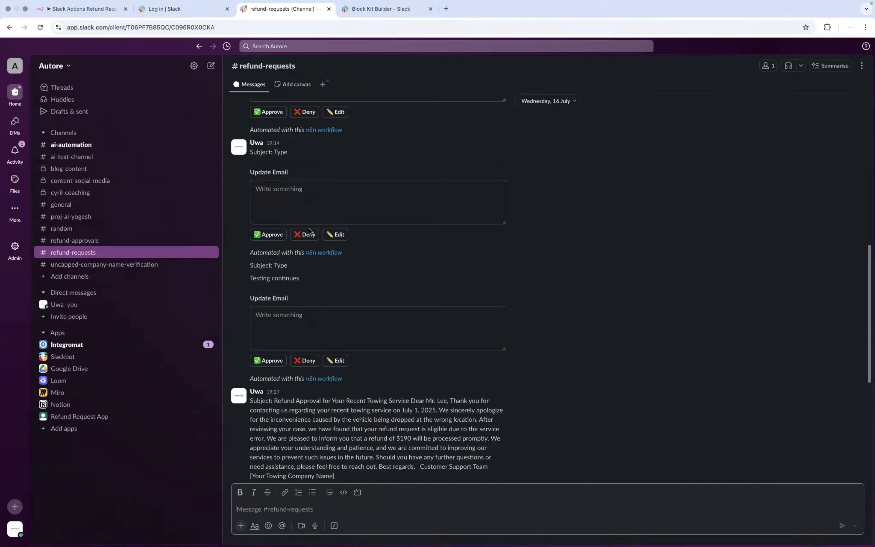
scroll(310, 230, "up", 1)
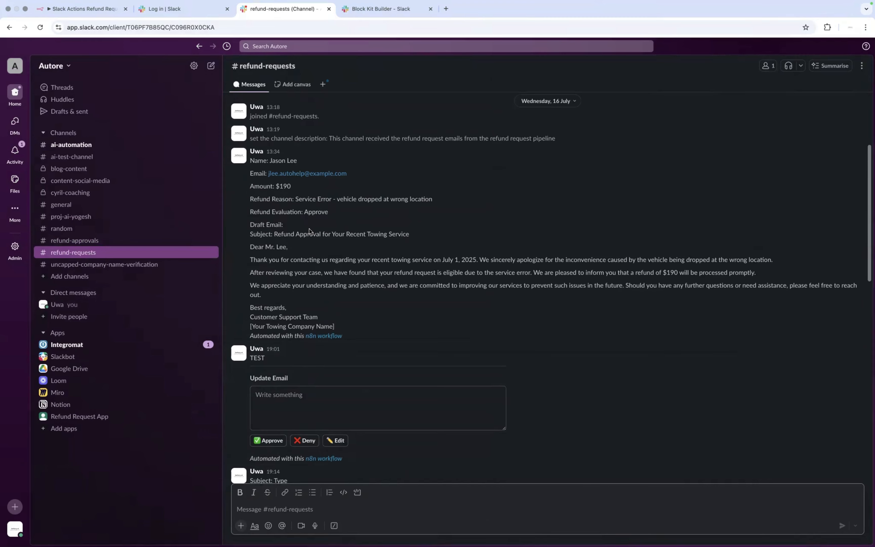
scroll(310, 231, "up", 1)
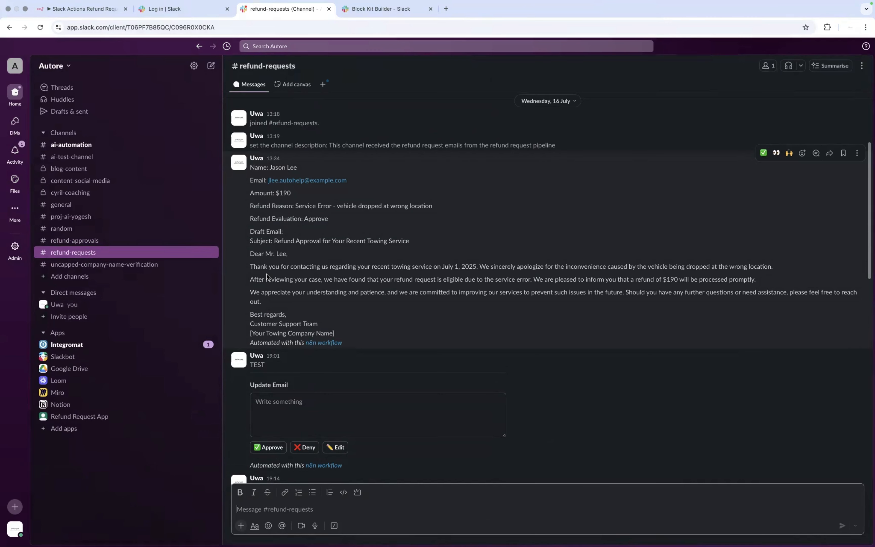
left_click(89, 246)
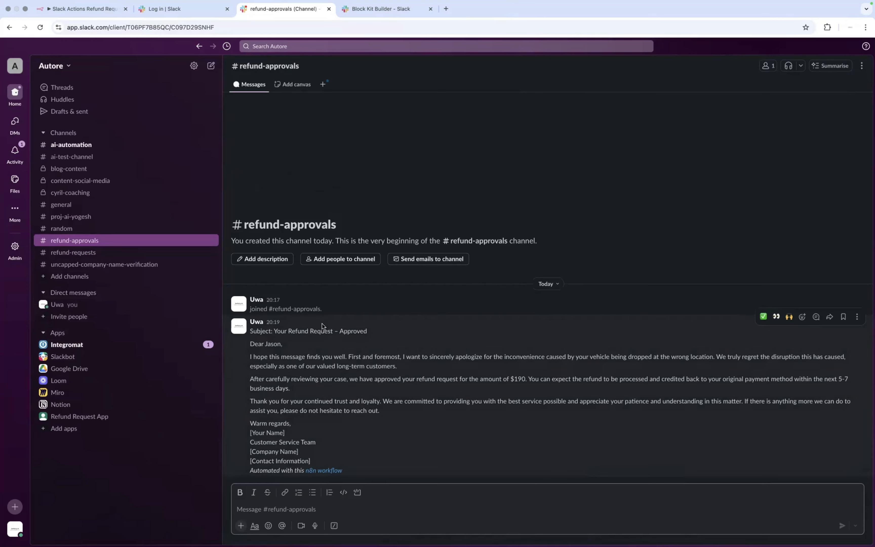
key("ctrl+Left")
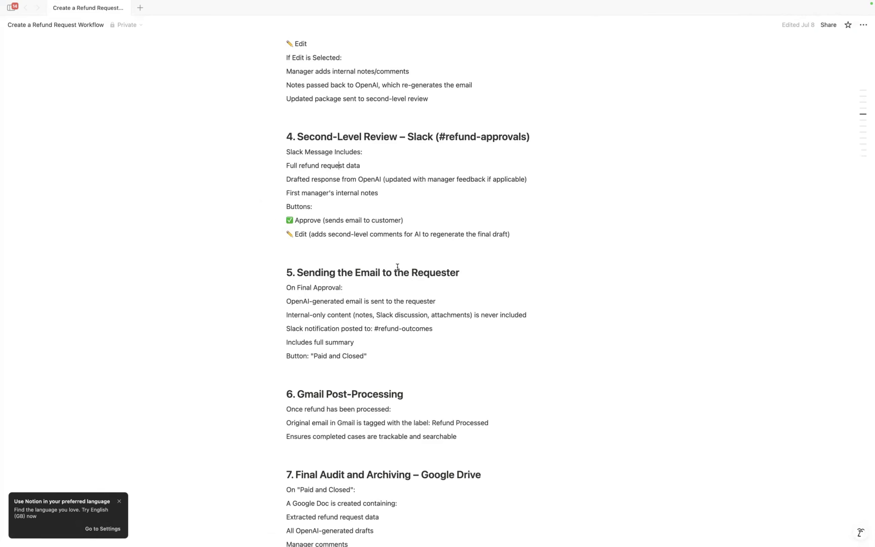
Step: Switch back to the browser and bring up the Block Kit Builder with its existing payload
key("ctrl+Right")
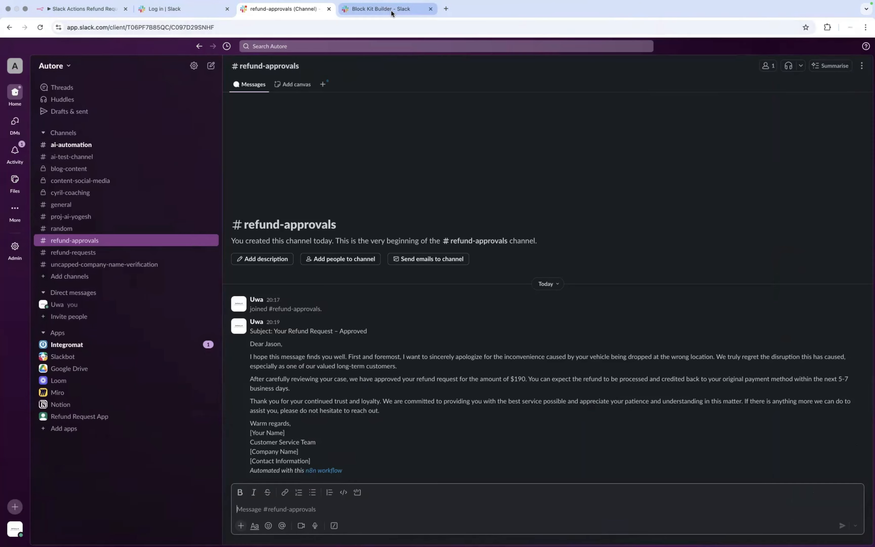
left_click(391, 10)
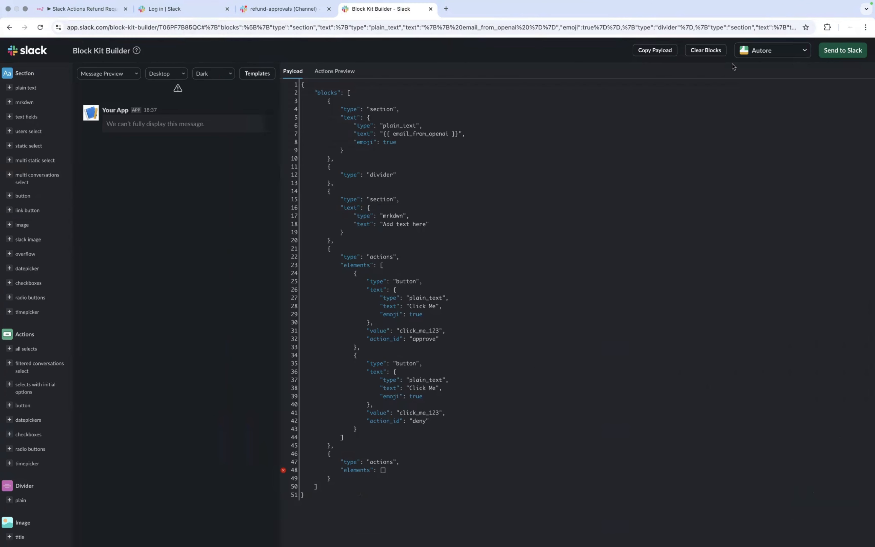
Step: Clear all existing blocks and add a plain text section block
left_click(712, 51)
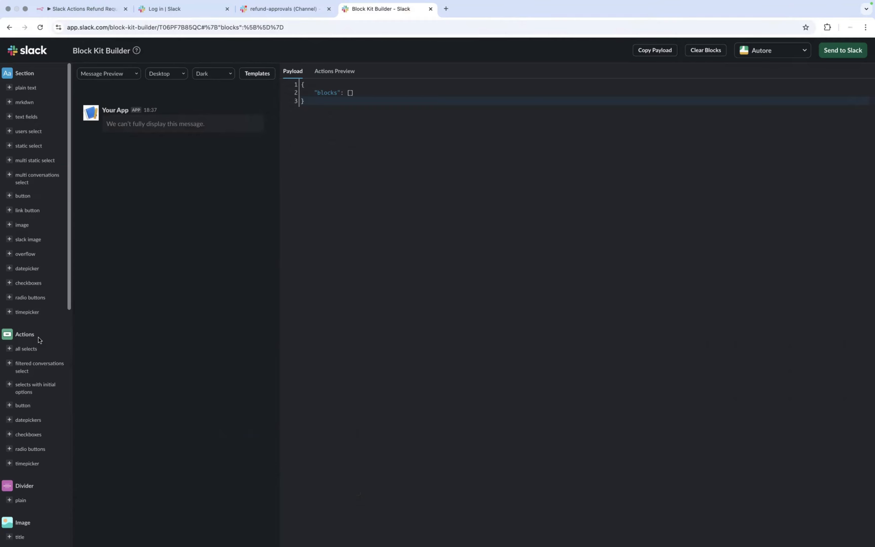
scroll(36, 218, "up", 1)
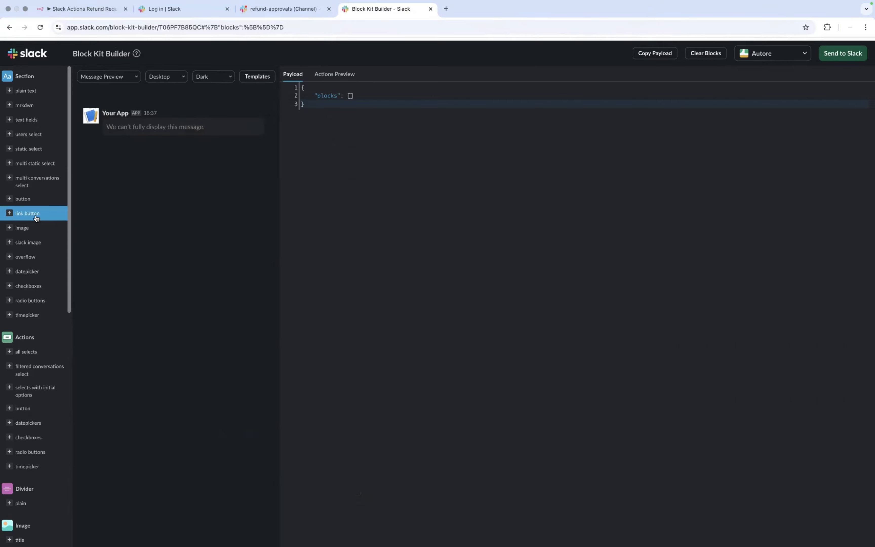
scroll(37, 219, "down", 1)
scroll(29, 90, "down", 1)
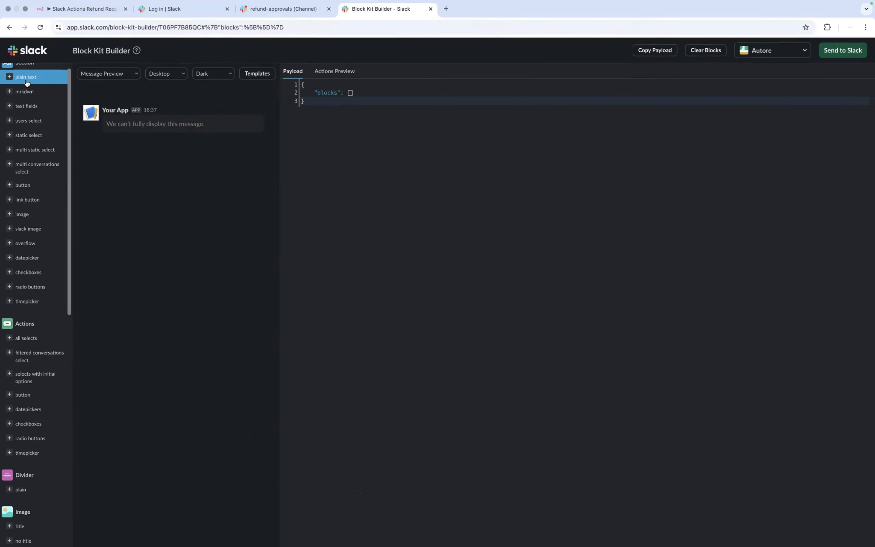
left_click(26, 82)
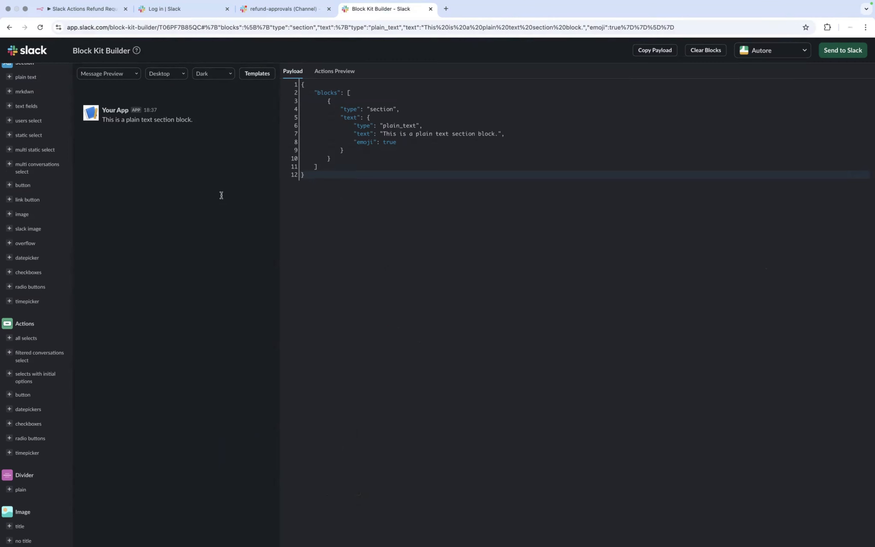
Step: Check the Notion plan, then add two actions blocks, each with a Click Me button
key("super+Tab")
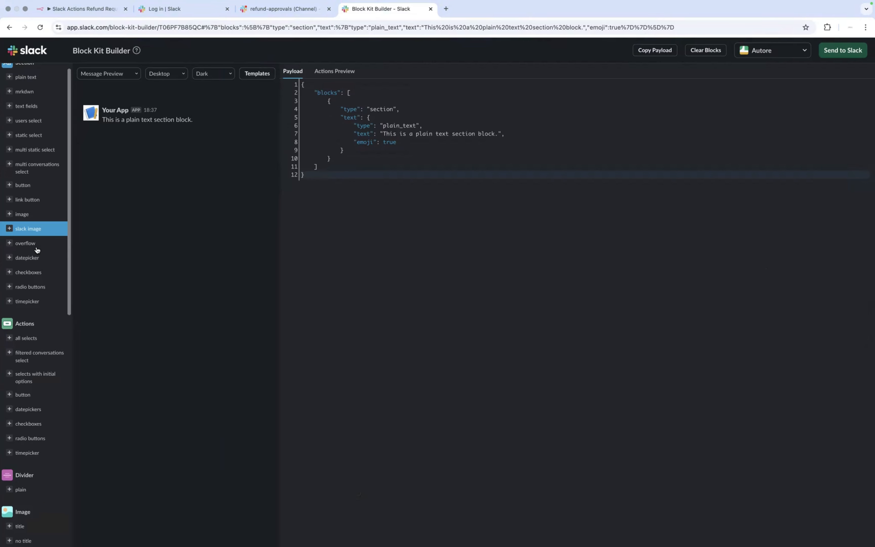
scroll(33, 271, "down", 1)
scroll(30, 294, "down", 5)
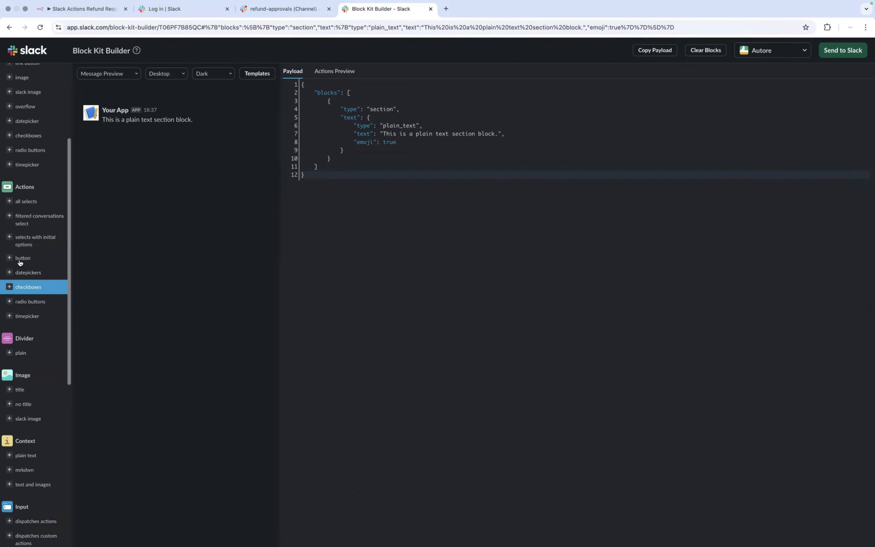
left_click(20, 262)
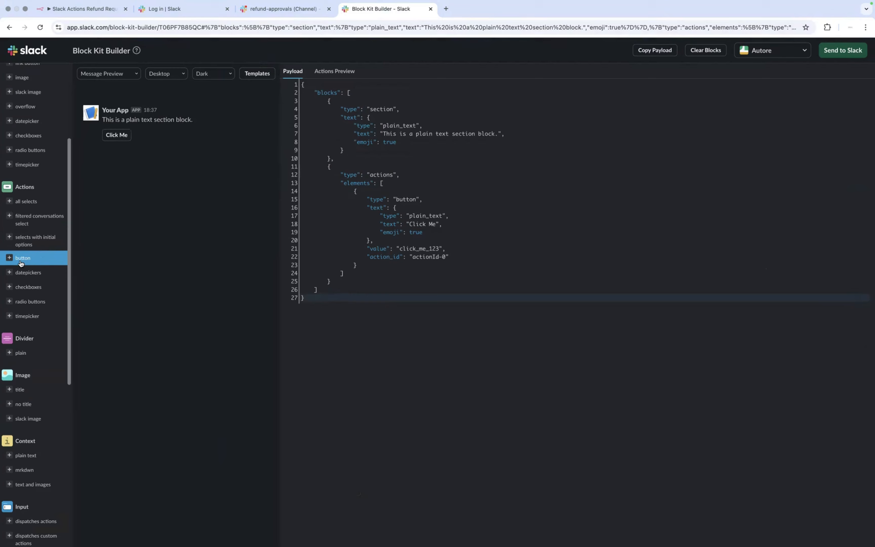
left_click(20, 263)
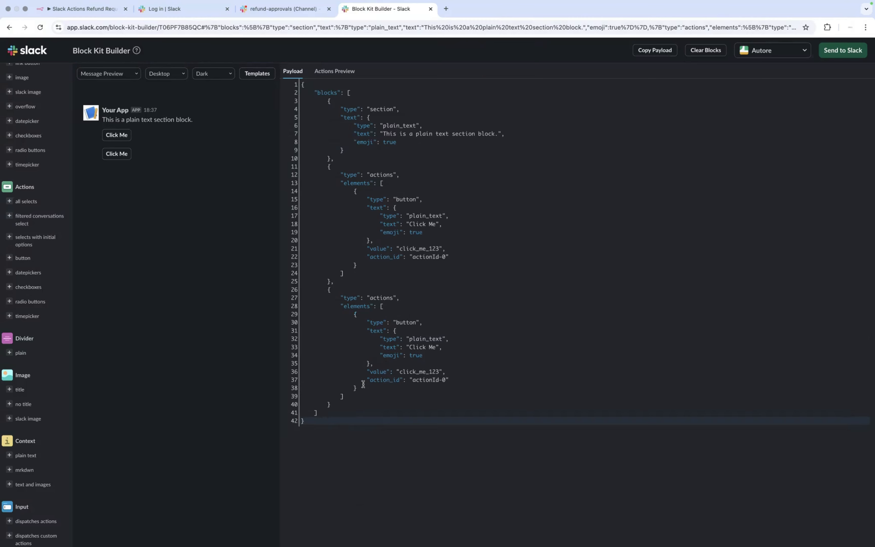
Step: Cut the second button object and paste it after the first button in the first actions block
left_click_drag(357, 388, 354, 316)
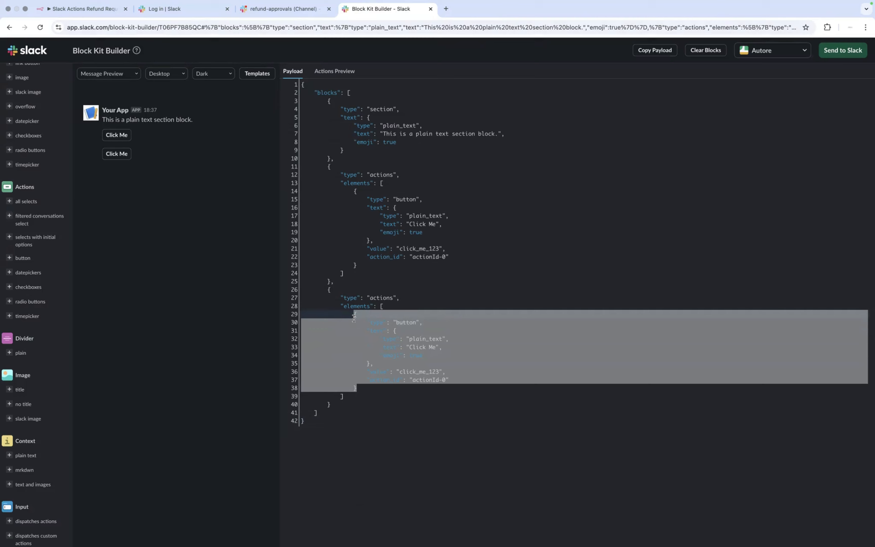
key("super+x")
left_click(373, 263)
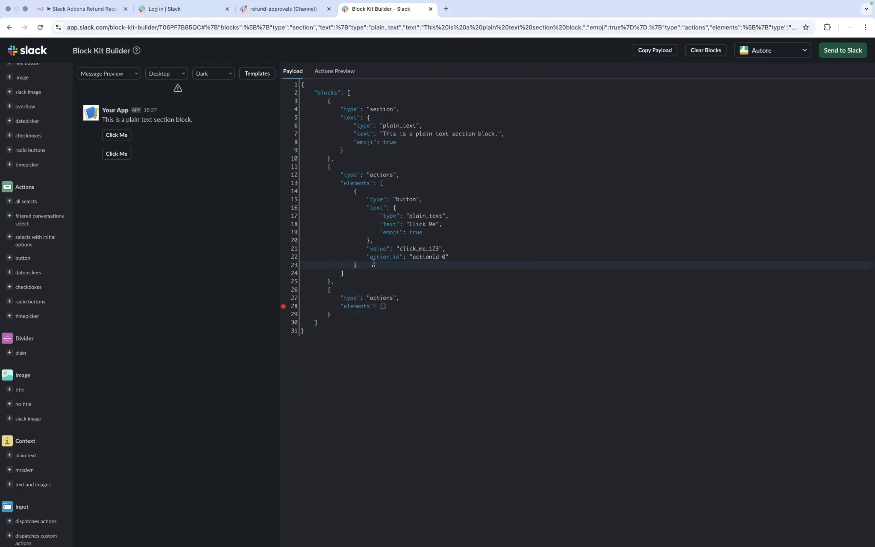
type(",")
key("Return")
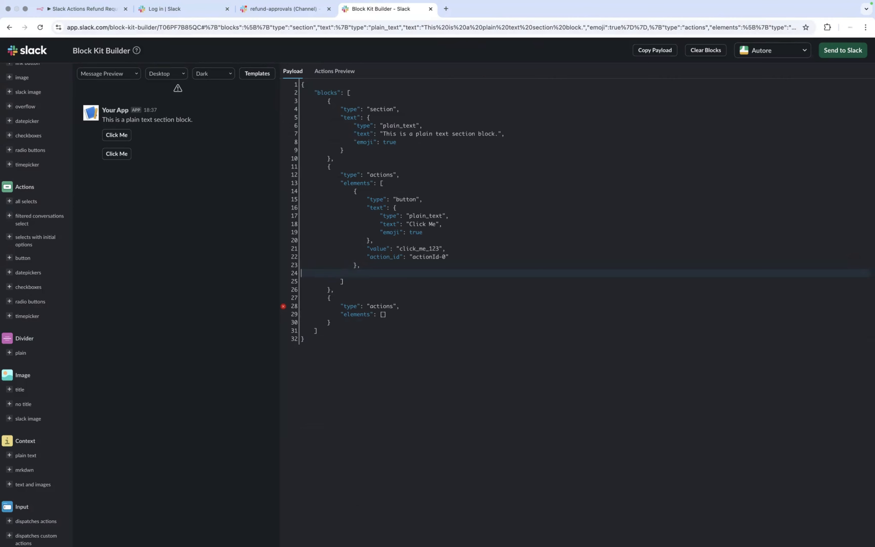
key("super+v")
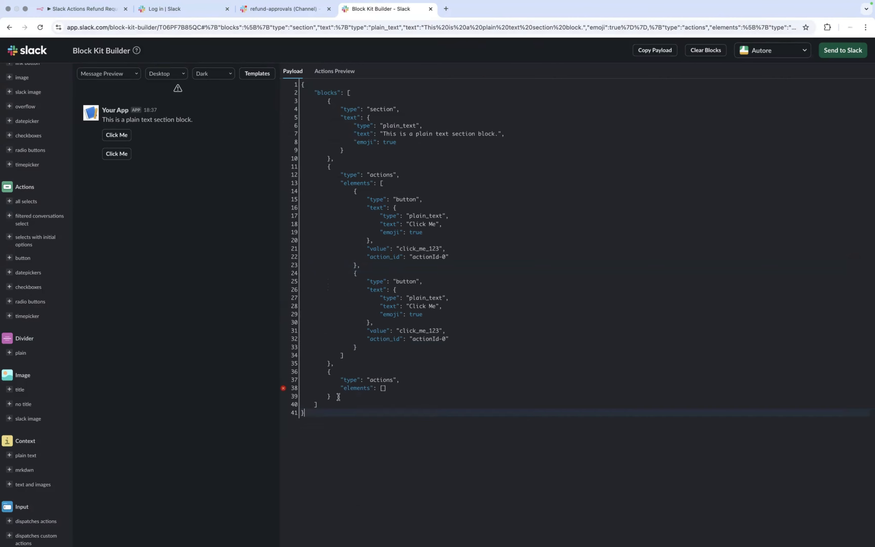
Step: Delete the now-empty second actions block with its leftover brace and trailing comma
left_click_drag(337, 397, 333, 369)
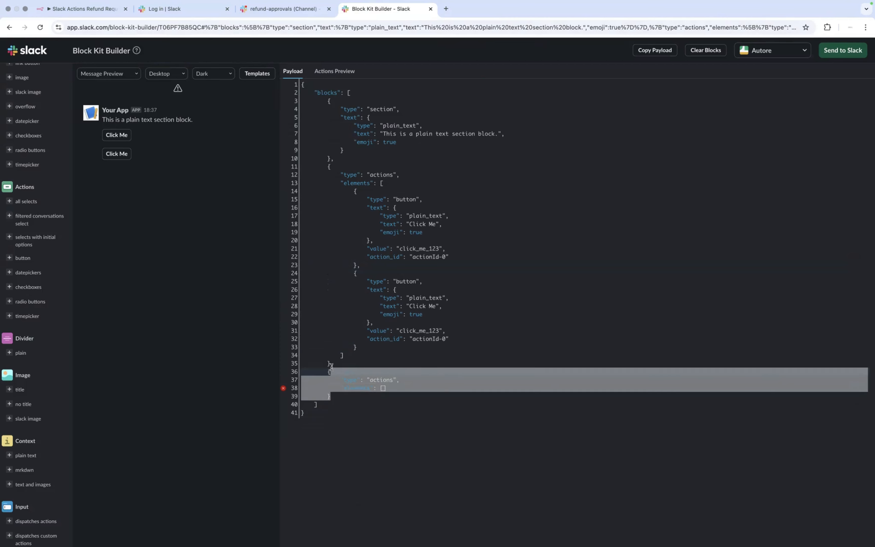
key("BackSpace")
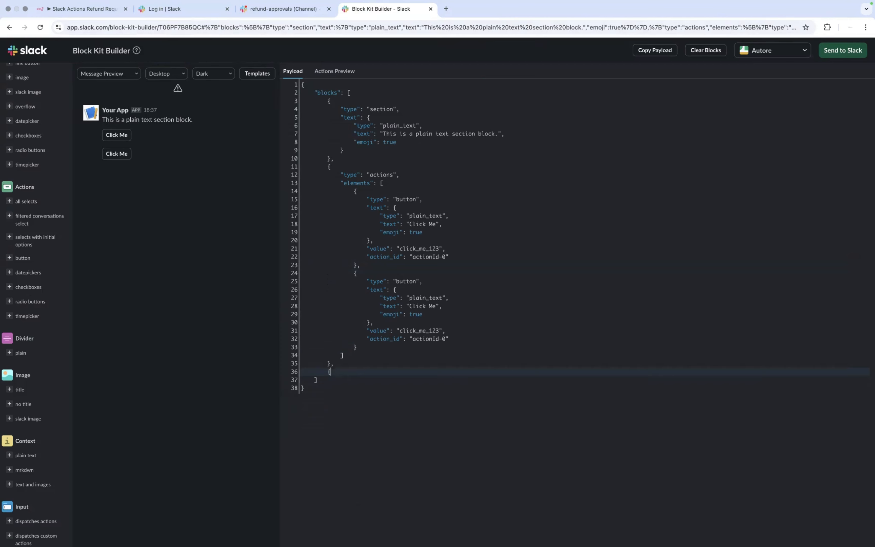
key("BackSpace")
key("BackSpace")
key("BackSpace")
key("BackSpace")
key("BackSpace")
left_click(304, 379)
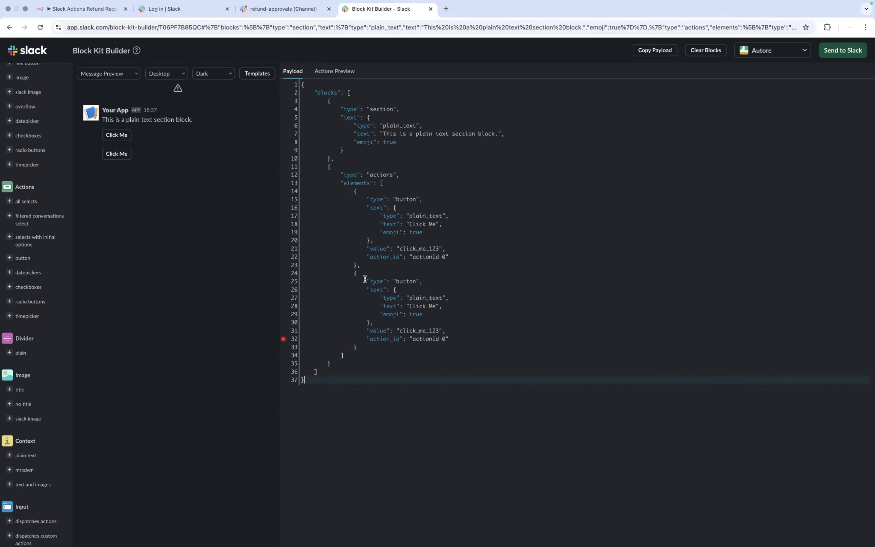
mouse_move(285, 343)
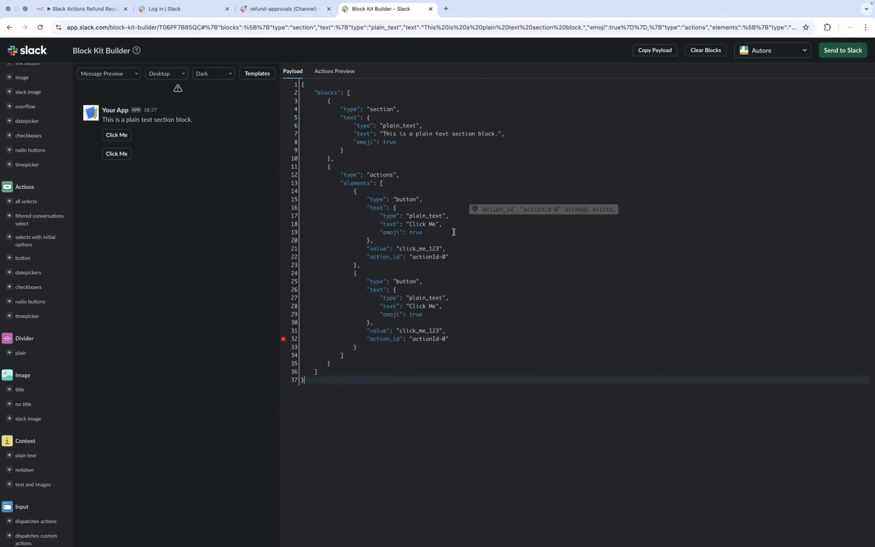
Step: Set the first button's value and action_id to 2nd_level_approve
double_click(425, 248)
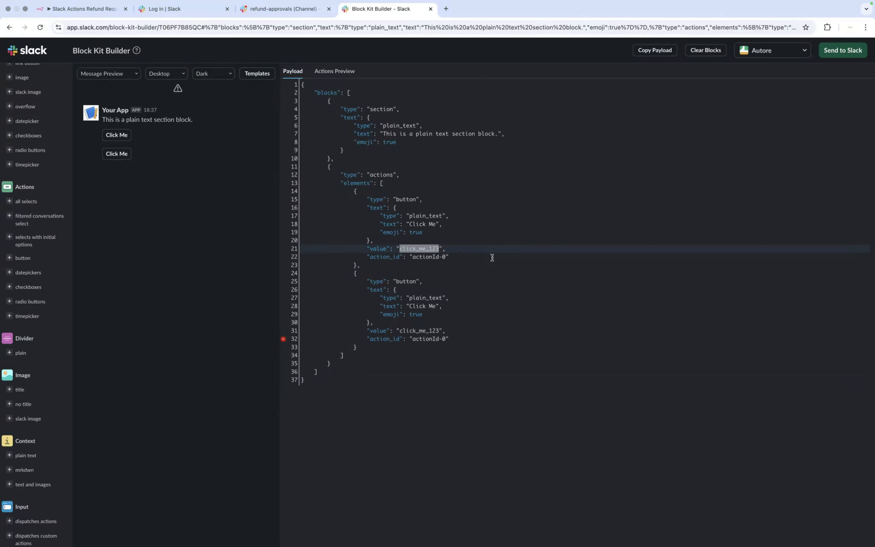
key("ctrl+Left")
type("2nd_level_approve")
double_click(422, 330)
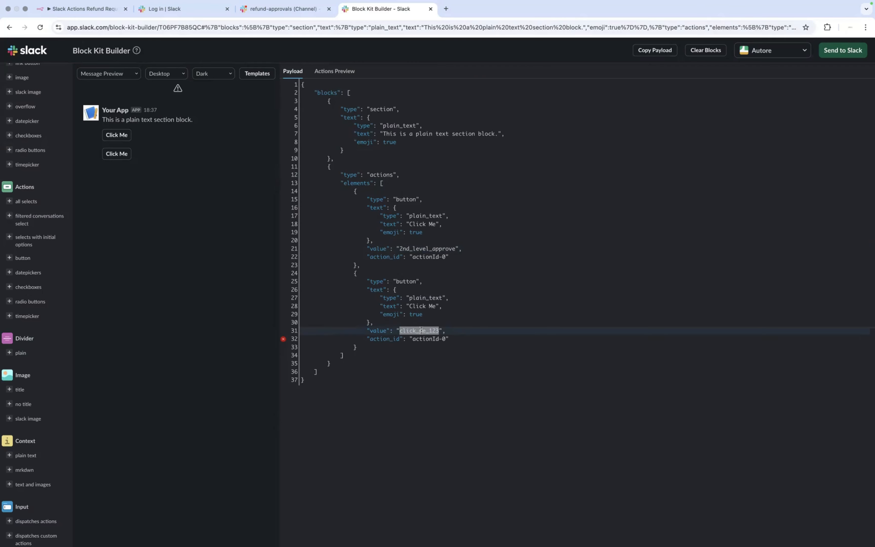
double_click(443, 248)
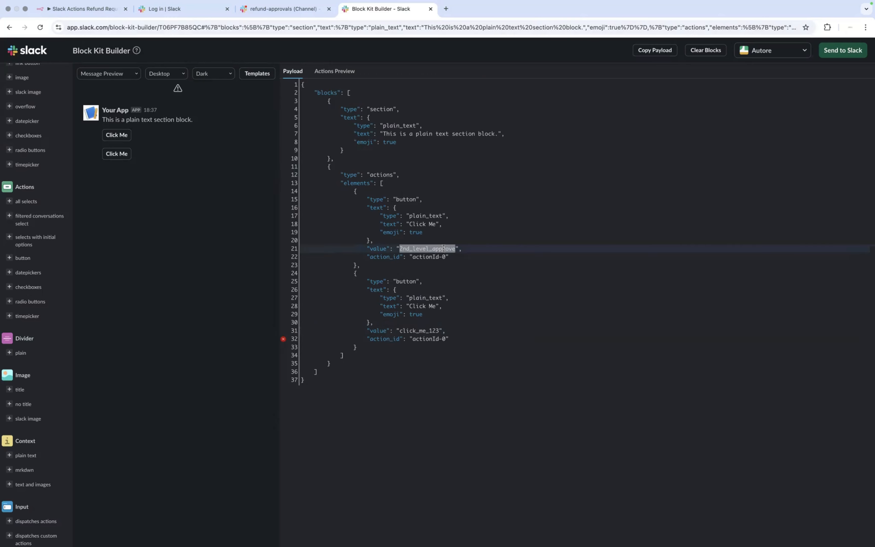
double_click(432, 257)
key("BackSpace")
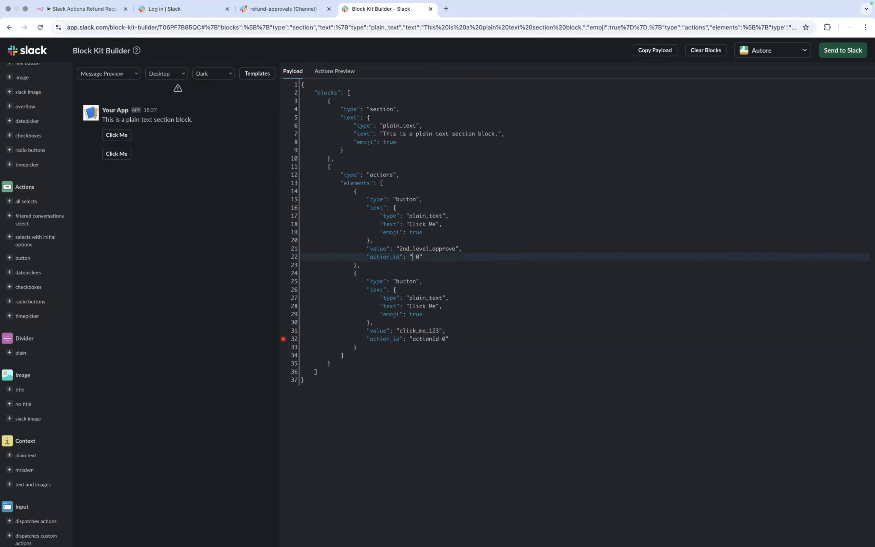
key("Delete")
key("Delete")
key("super+v")
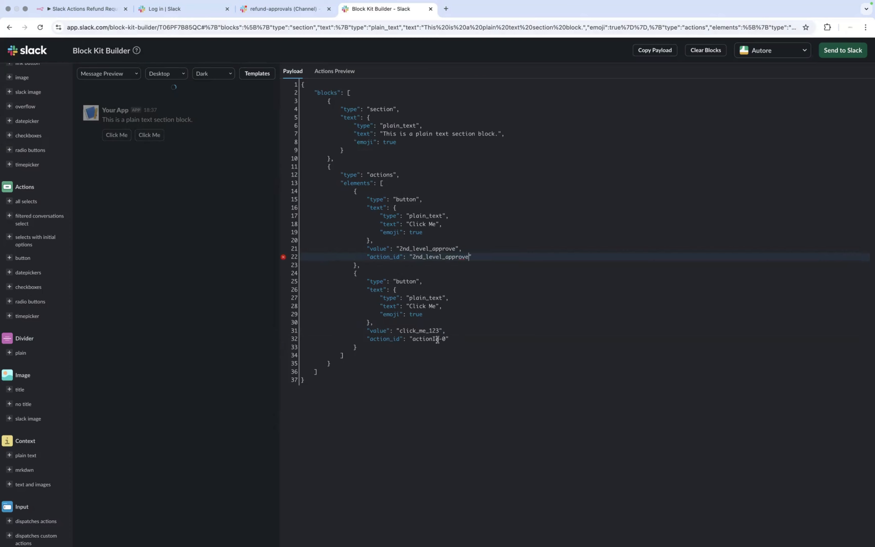
Step: Change the second button's action_id to 2nd_level_edit
double_click(433, 340)
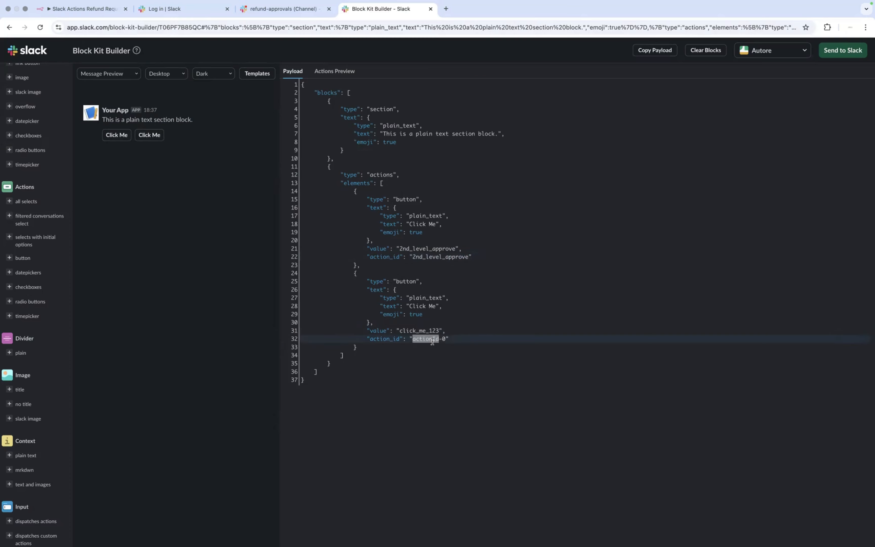
key("Delete")
key("Delete")
key("Delete")
key("super+v")
key("BackSpace")
key("BackSpace")
key("BackSpace")
key("BackSpace")
key("BackSpace")
key("BackSpace")
key("BackSpace")
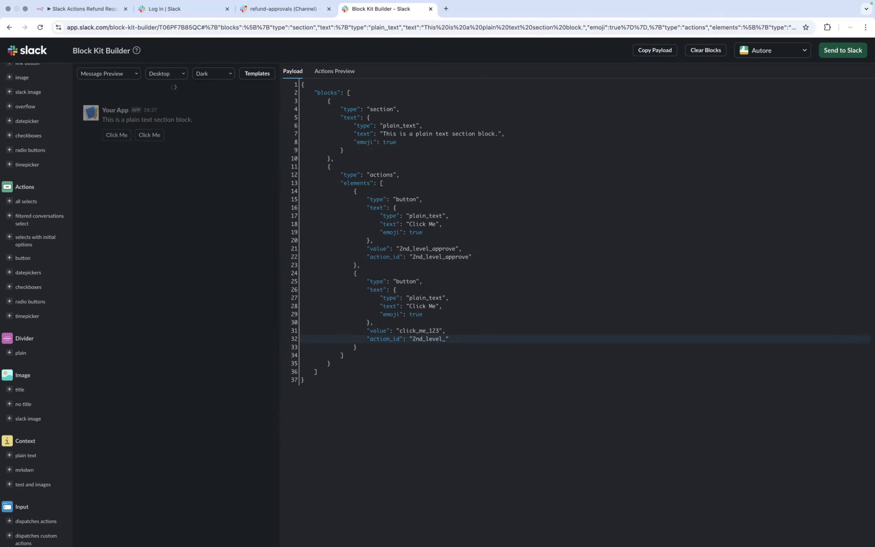
type("edit")
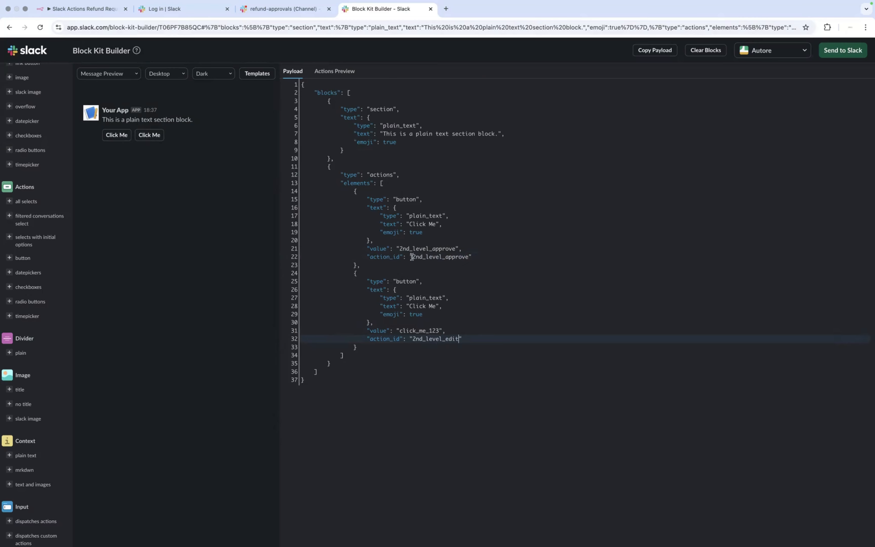
Step: Move into the first button's Click Me label, then switch to the Notion notes
left_click(440, 216)
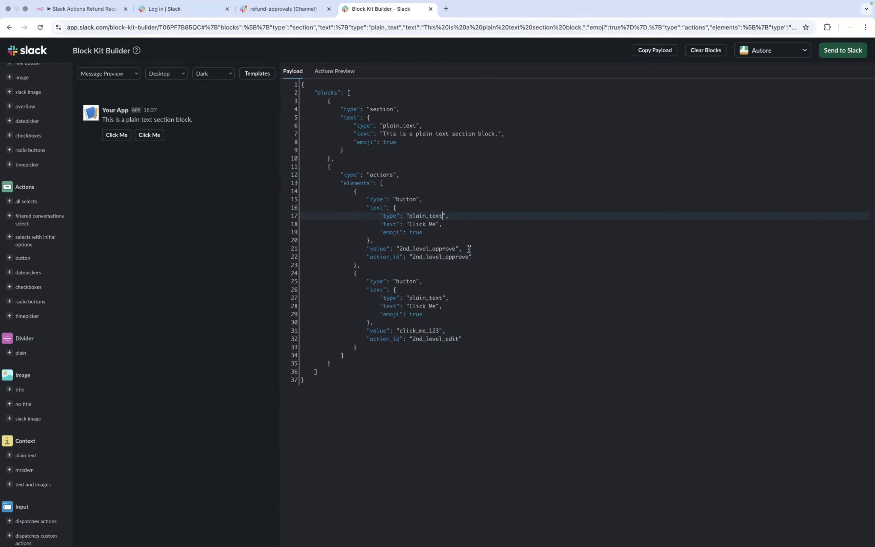
key("Down")
key("Left")
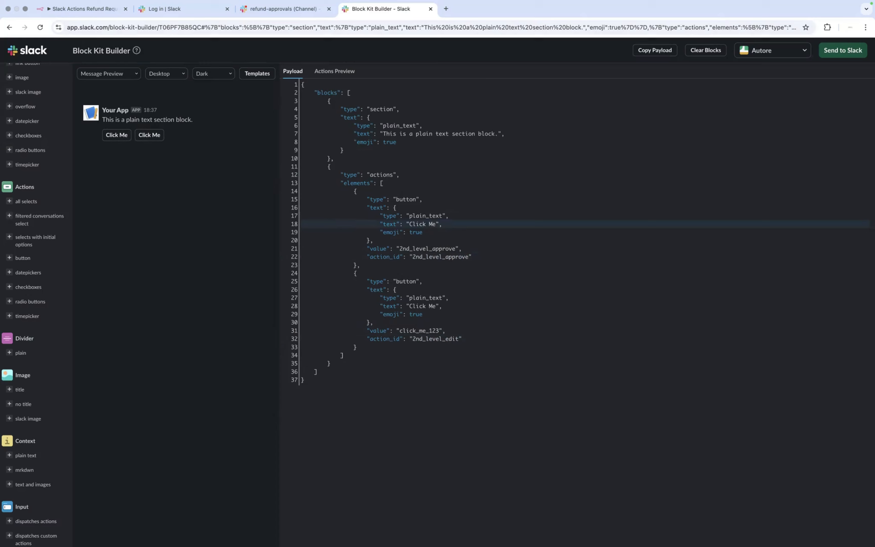
key("ctrl+Left")
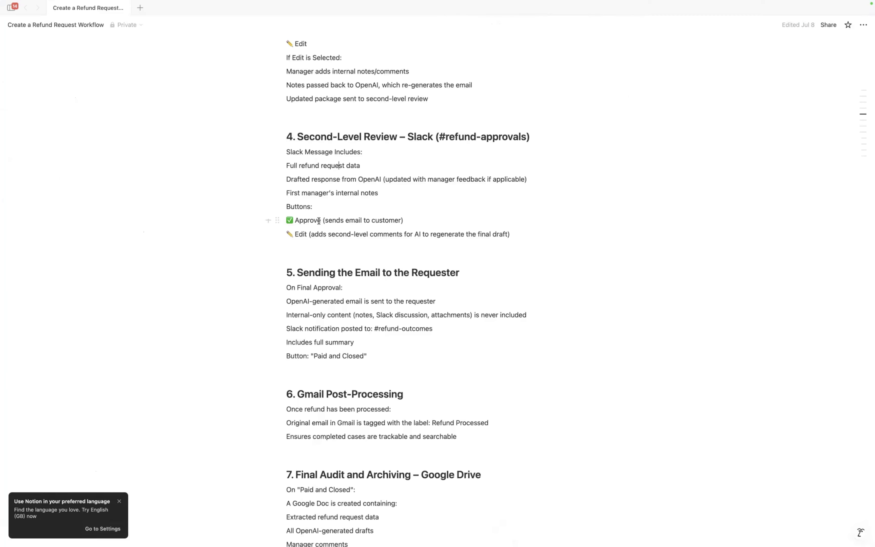
Step: Copy ✅ Approve from the Notion notes and make it the first button's label
left_click(319, 220)
left_click(285, 222, "shift")
key("super+c")
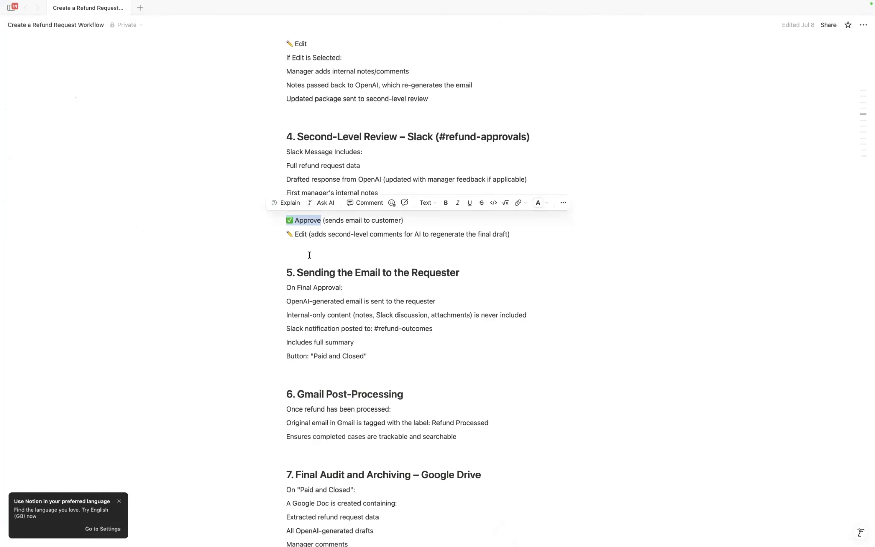
key("super+Tab")
double_click(431, 224)
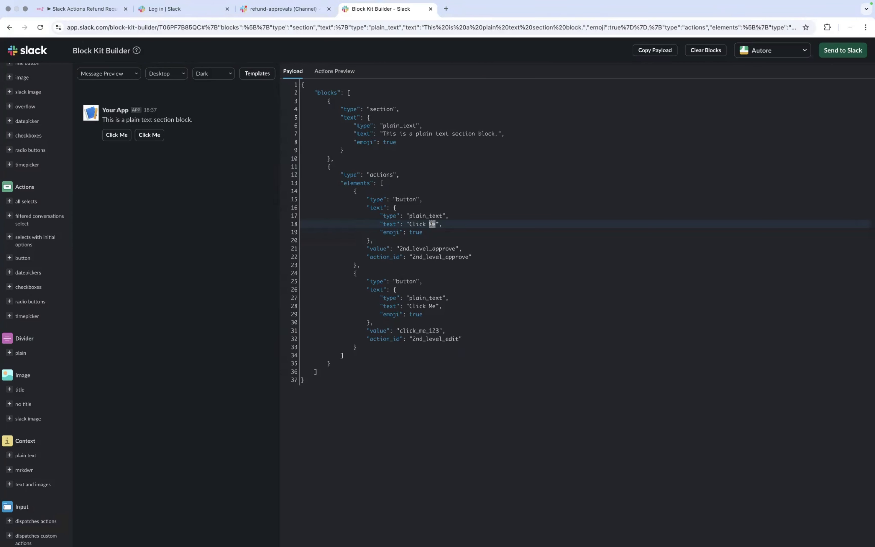
key("BackSpace")
key("BackSpace")
key("BackSpace")
key("BackSpace")
key("BackSpace")
key("BackSpace")
key("BackSpace")
key("super+v")
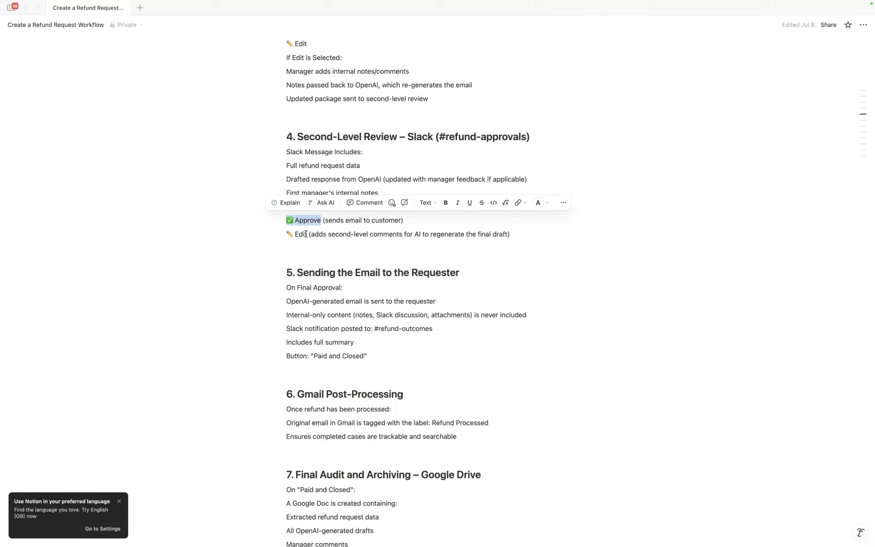
Step: Label the second button ✏️ Edit and set its value to 2nd_level_edit
left_click_drag(306, 233, 285, 234)
key("super+c")
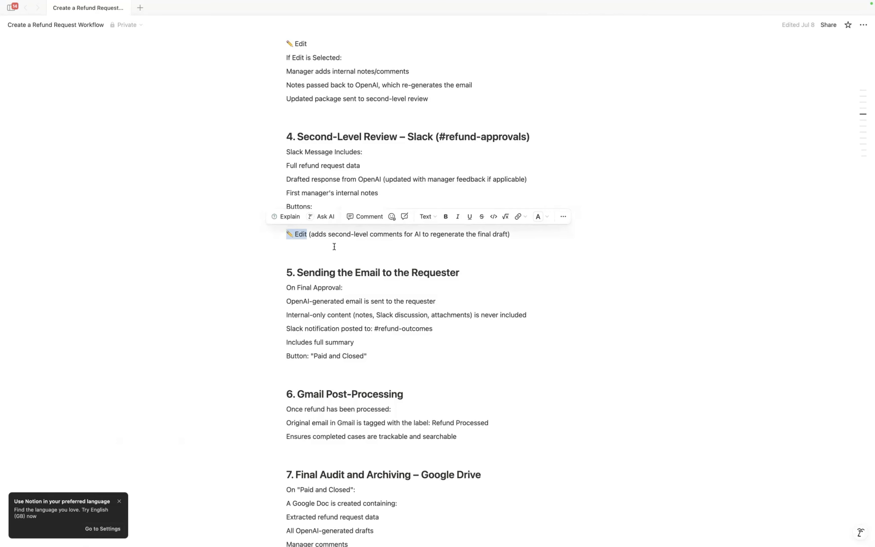
key("super+Tab")
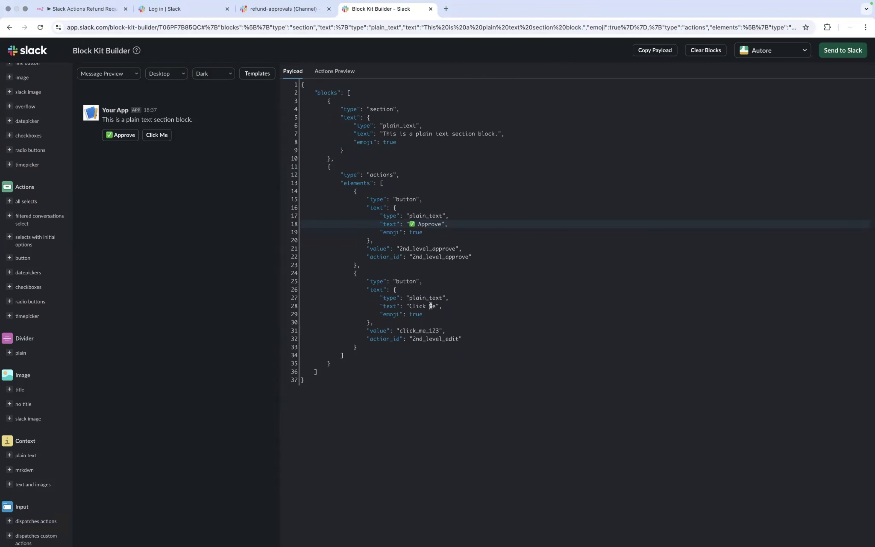
left_click(432, 306)
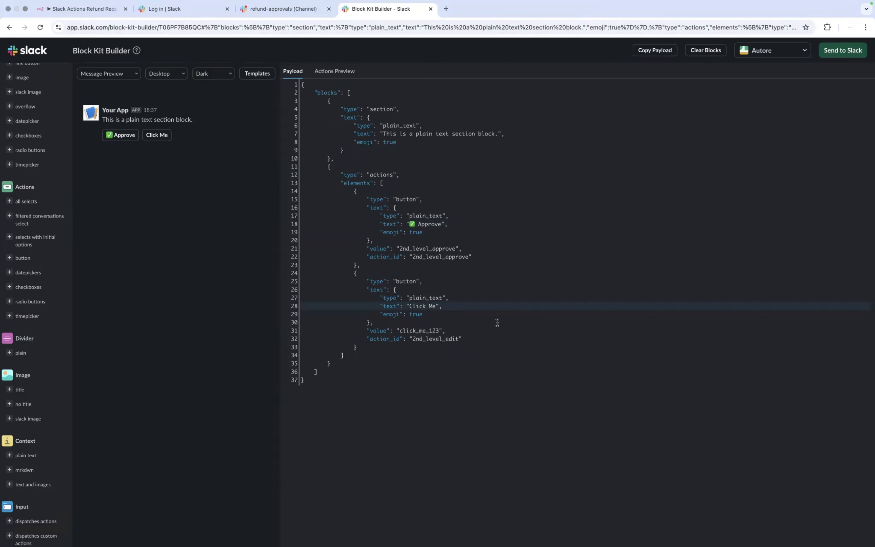
key("BackSpace")
key("BackSpace")
key("BackSpace")
key("BackSpace")
key("BackSpace")
key("BackSpace")
key("BackSpace")
key("BackSpace")
key("super+v")
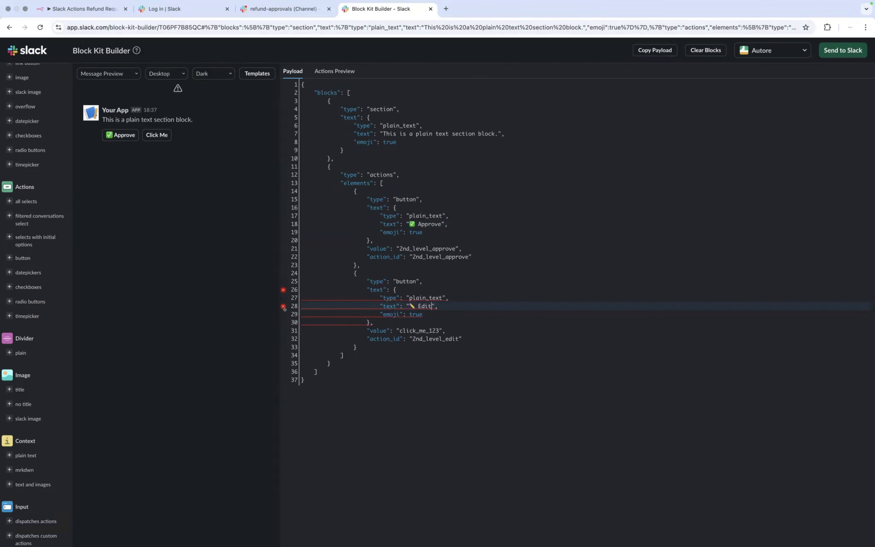
double_click(428, 338)
key("super+c")
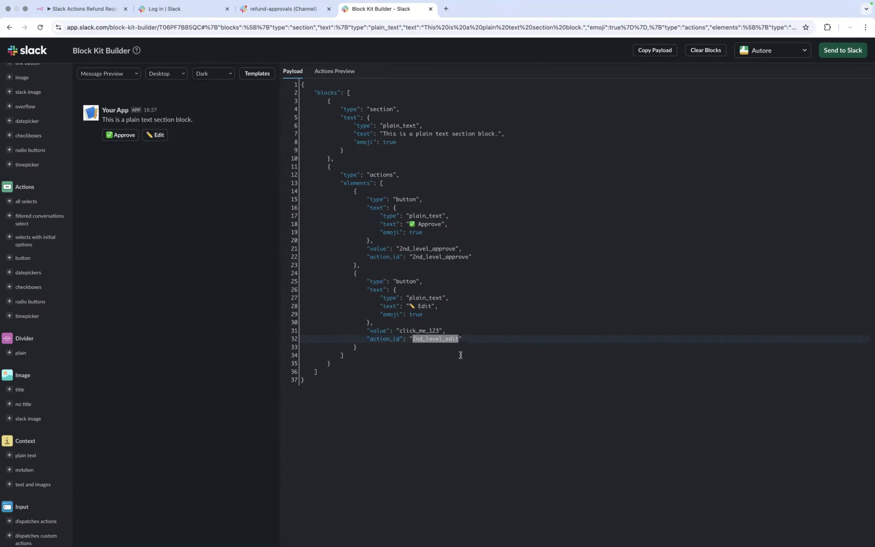
double_click(433, 330)
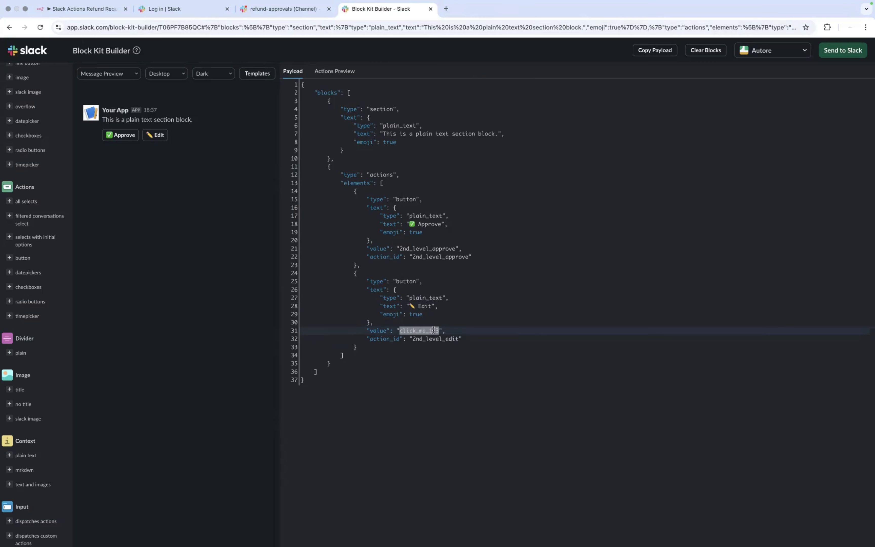
key("super+v")
Step: Replace the section's sample sentence with {{ email_message }}, then select the payload's blocks
left_click(534, 332)
left_click_drag(497, 134, 382, 134)
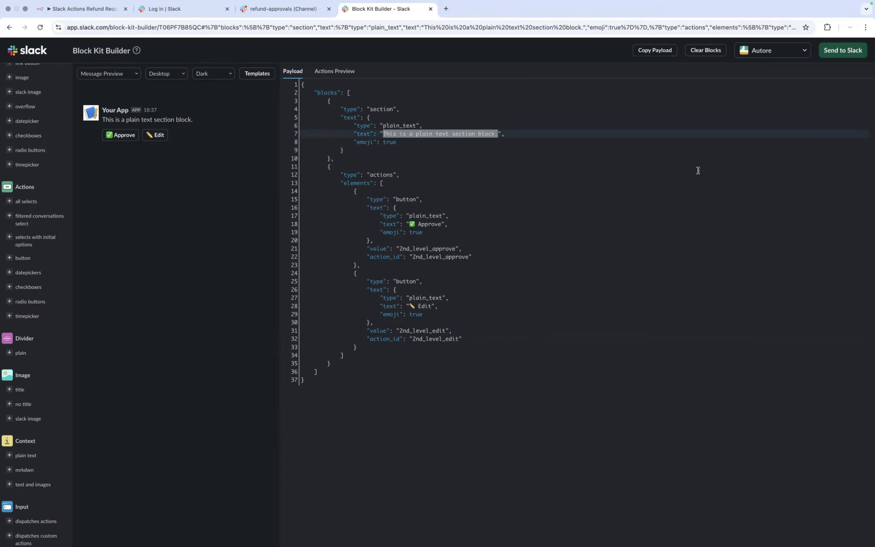
type("{{ ")
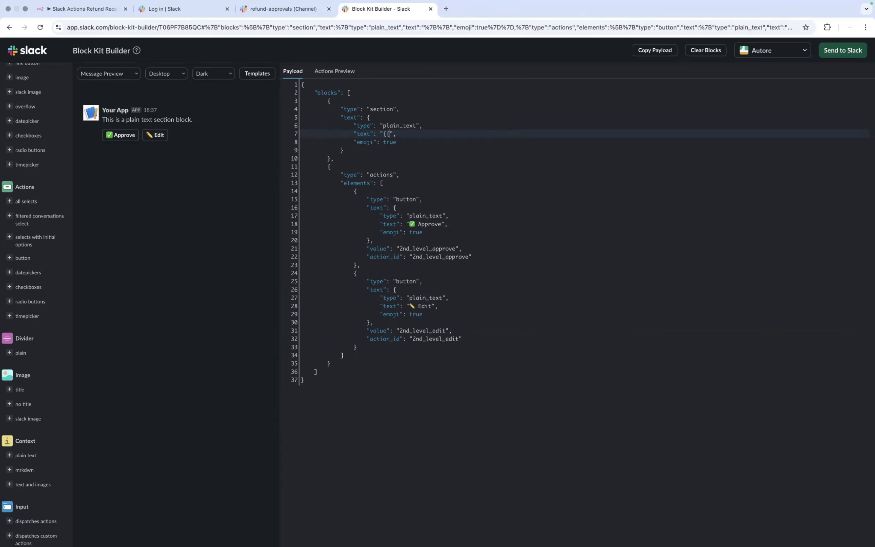
type("email")
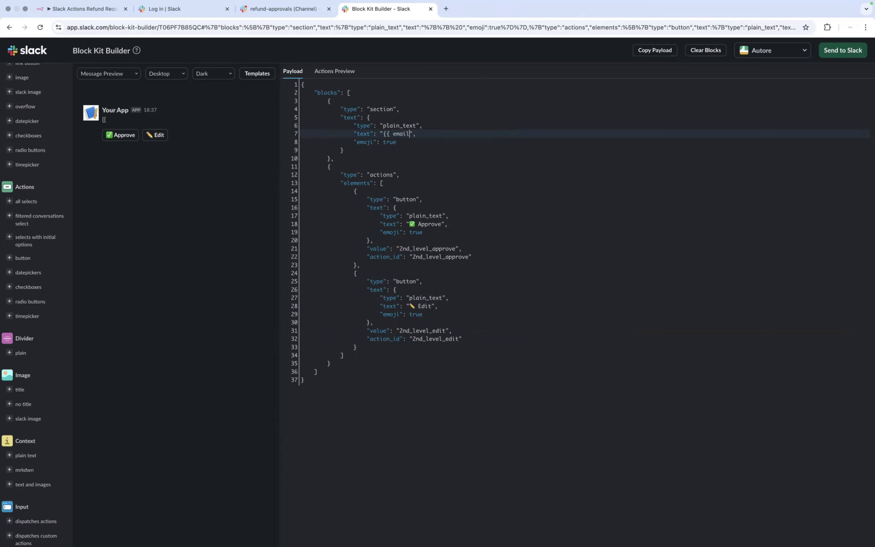
type("_mess")
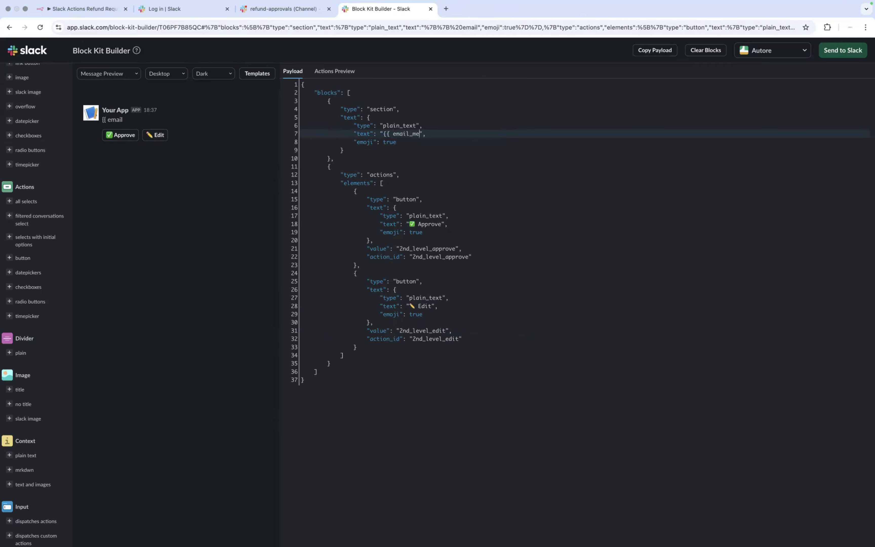
type("age }}")
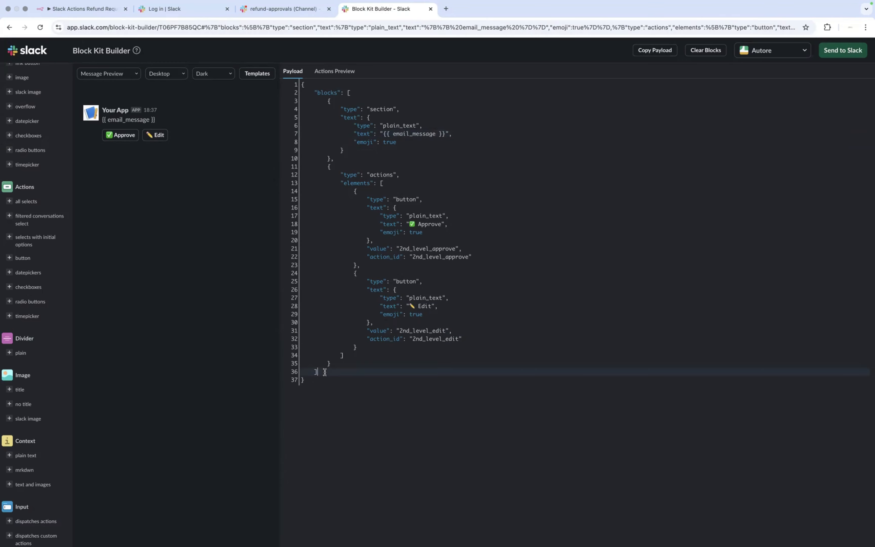
left_click_drag(324, 373, 273, 97)
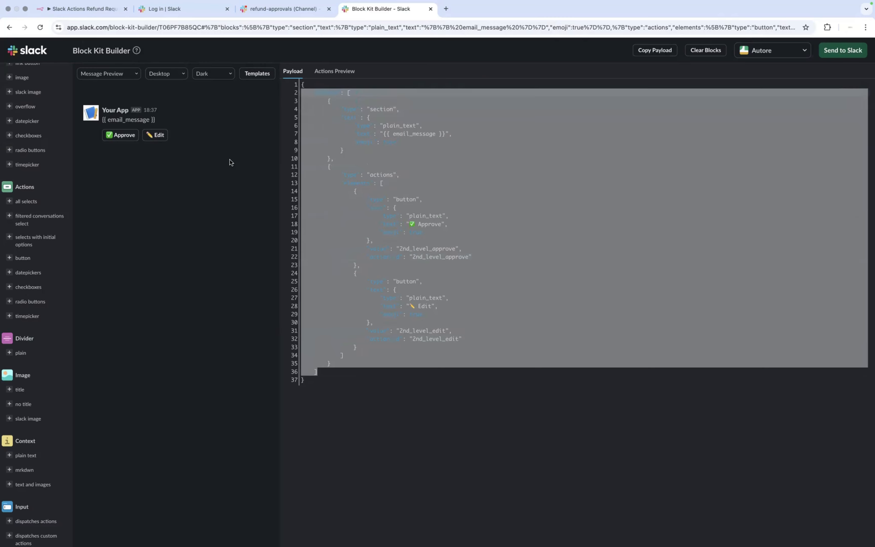
Step: Back in n8n, set the Send a message node's Message Type to Blocks
left_click(93, 7)
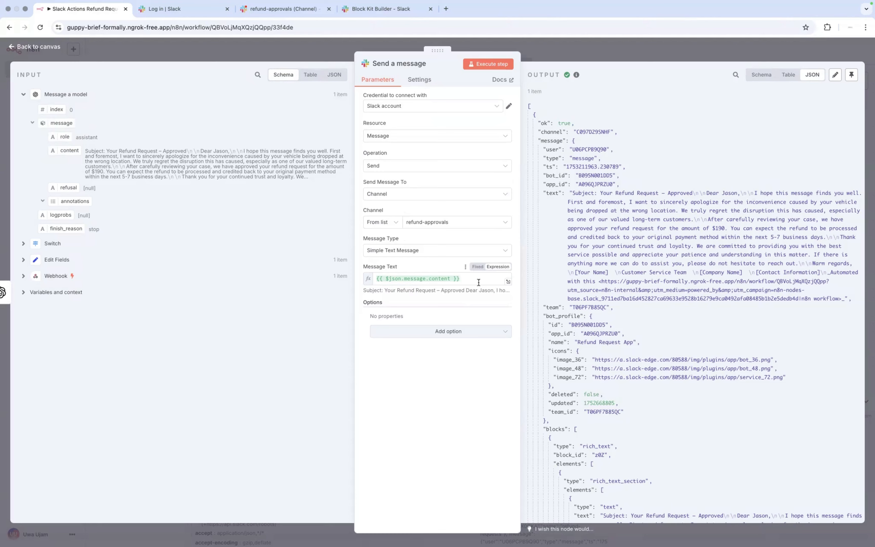
left_click(464, 250)
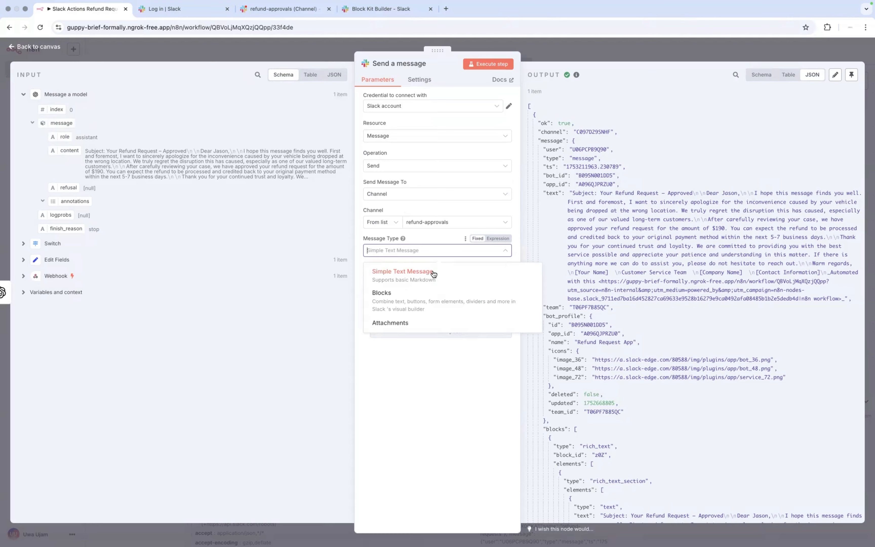
left_click(406, 303)
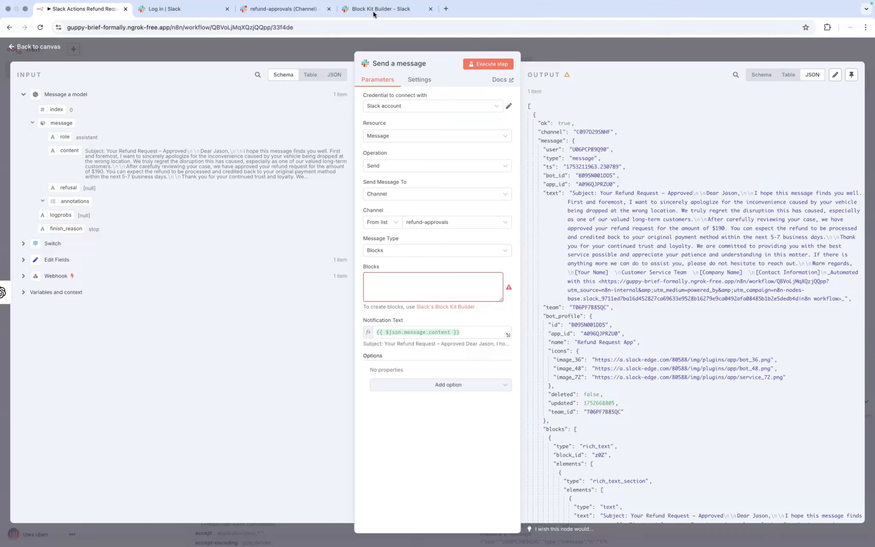
Step: Select the entire JSON payload in Block Kit Builder and return to n8n
left_click(374, 11)
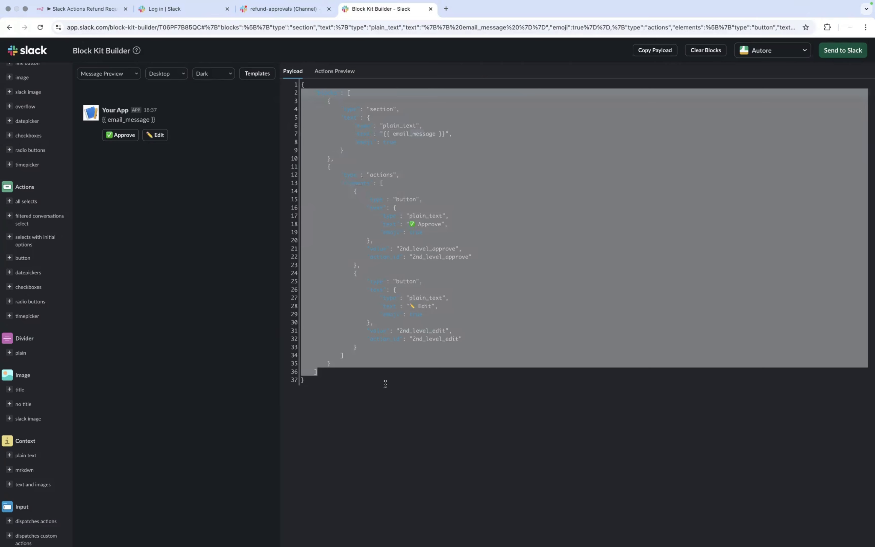
left_click(349, 378)
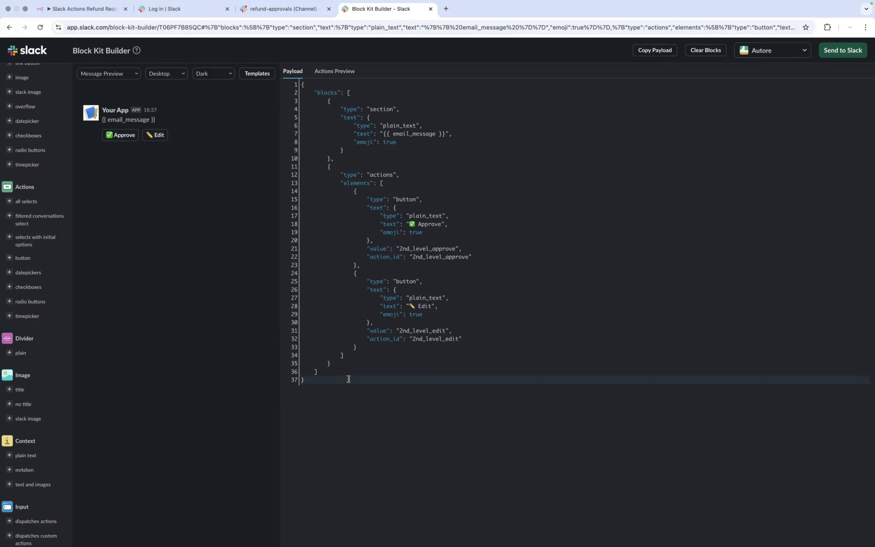
key("super+a")
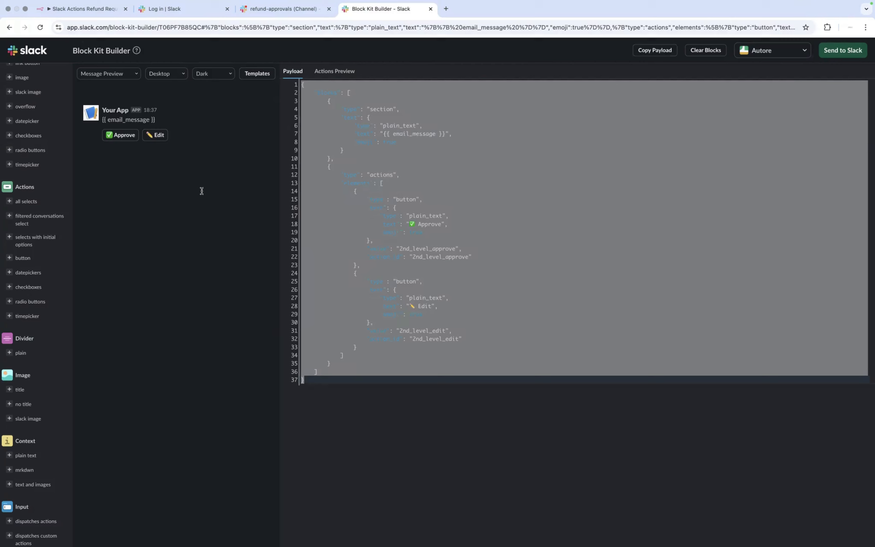
left_click(93, 10)
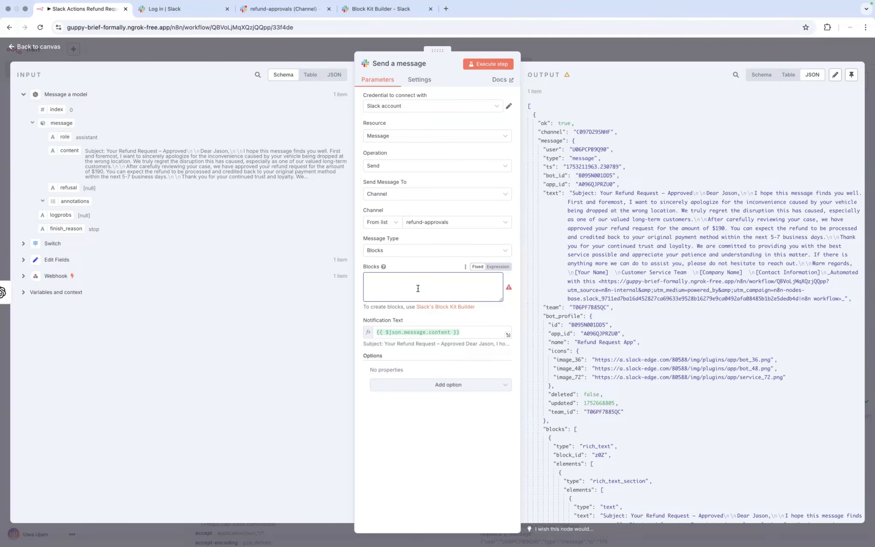
Step: Paste the payload into Blocks, swap {{ email_message }} for the content field, and execute the step
key("super+v")
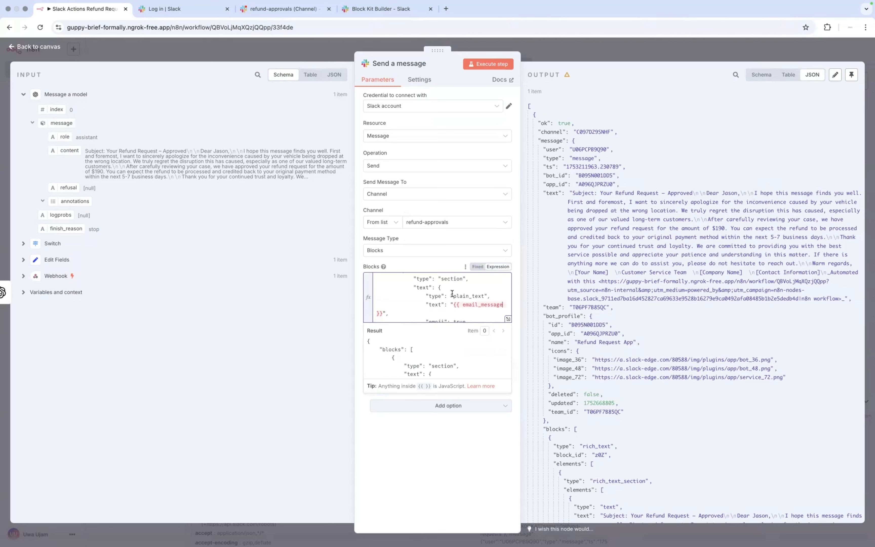
left_click(382, 314)
left_click(383, 313)
key("BackSpace")
key("BackSpace")
key("BackSpace")
key("BackSpace")
key("BackSpace")
key("BackSpace")
key("BackSpace")
key("BackSpace")
key("BackSpace")
key("BackSpace")
key("BackSpace")
key("BackSpace")
key("BackSpace")
key("BackSpace")
key("BackSpace")
key("BackSpace")
key("BackSpace")
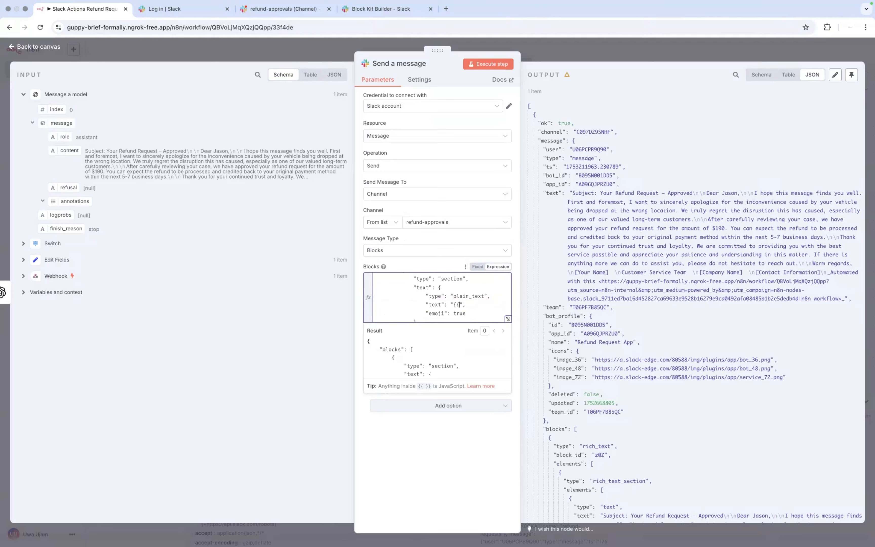
key("BackSpace")
left_click_drag(220, 265, 453, 306)
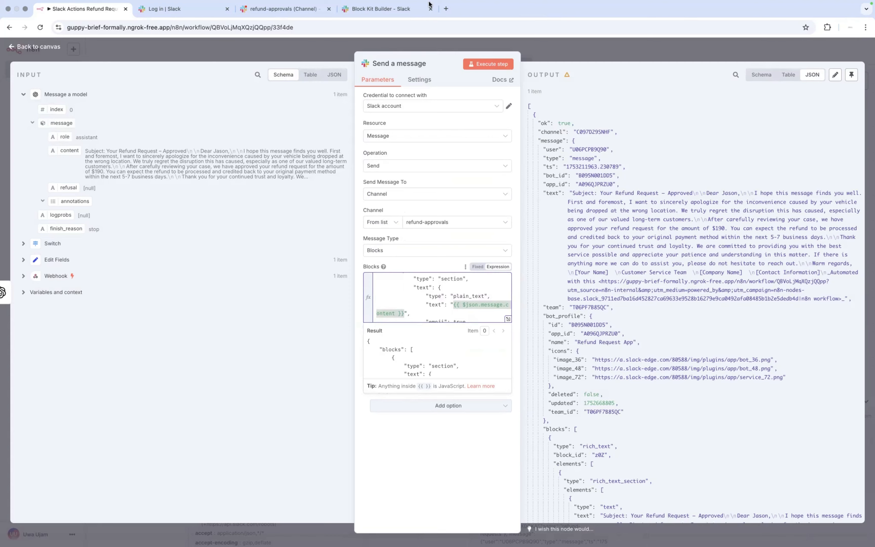
left_click(480, 64)
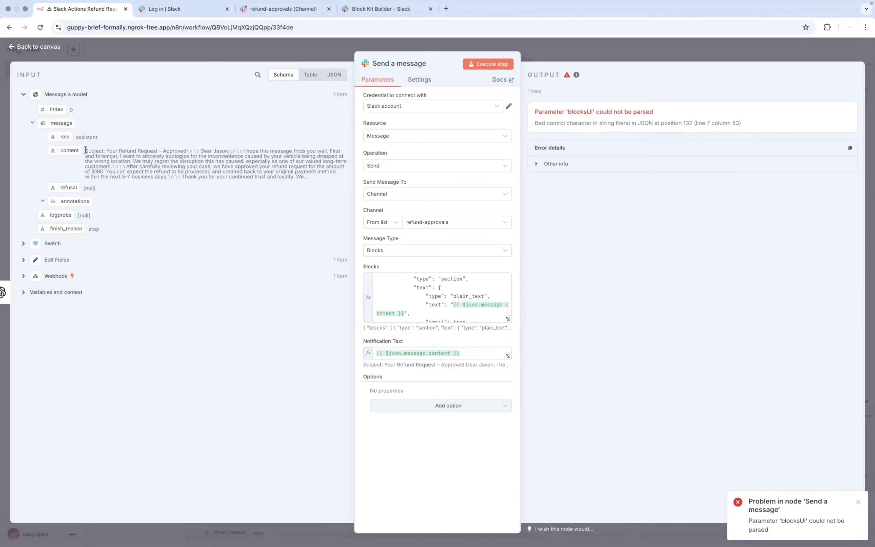
Step: Inspect the content's \n line breaks and the blocksUi error details, then expand the Blocks expression
double_click(97, 152)
triple_click(160, 167)
double_click(194, 147)
left_click_drag(199, 149, 186, 149)
mouse_move(242, 149)
left_mouse_down()
mouse_move(218, 149)
mouse_move(230, 150)
left_mouse_up()
left_click(535, 164)
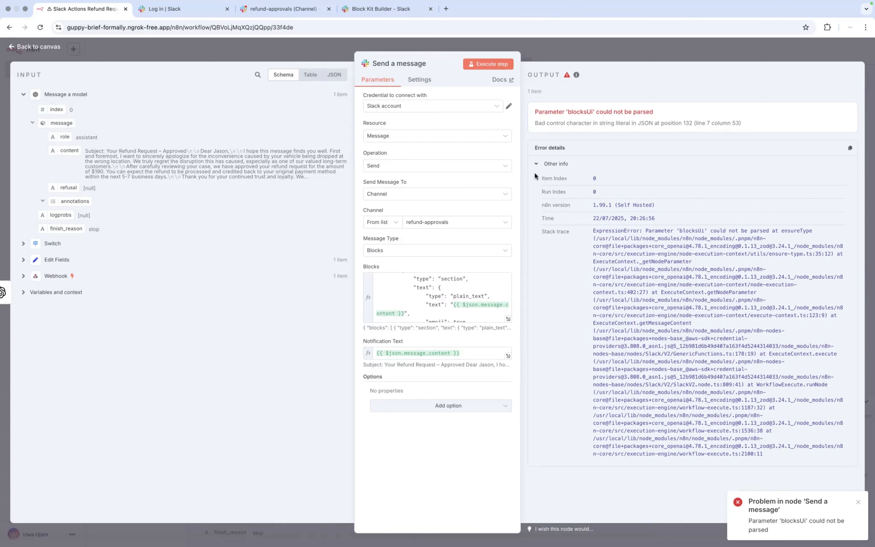
left_click(509, 319)
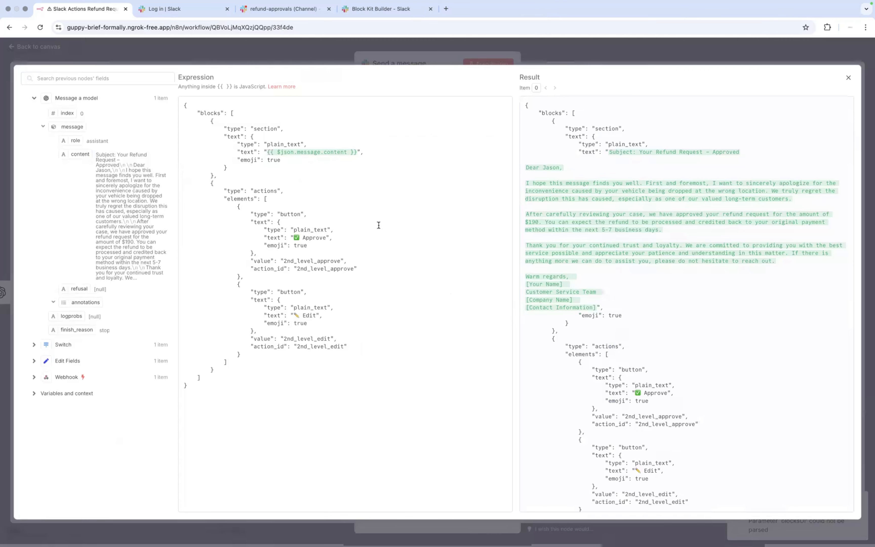
Step: Append replaceAll(/\n/, ' ') to the content in the Blocks expression
left_click(276, 152)
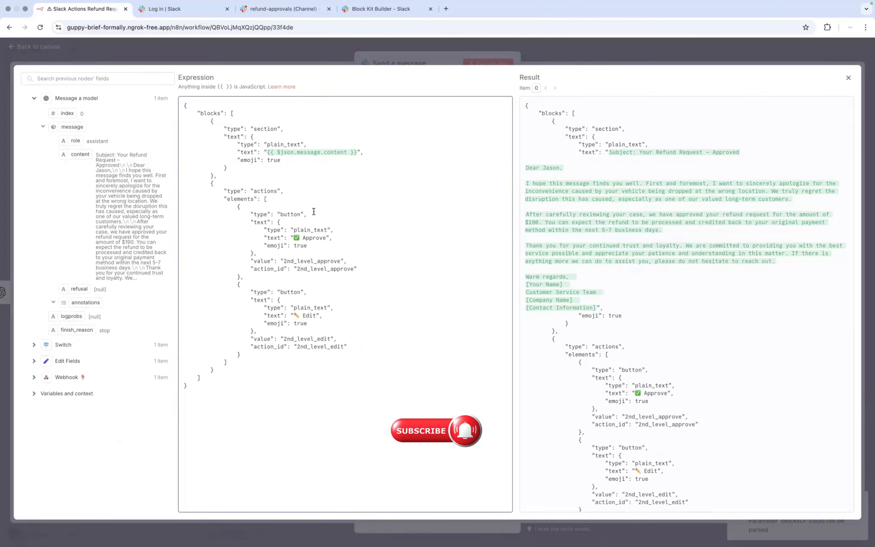
left_click(349, 153)
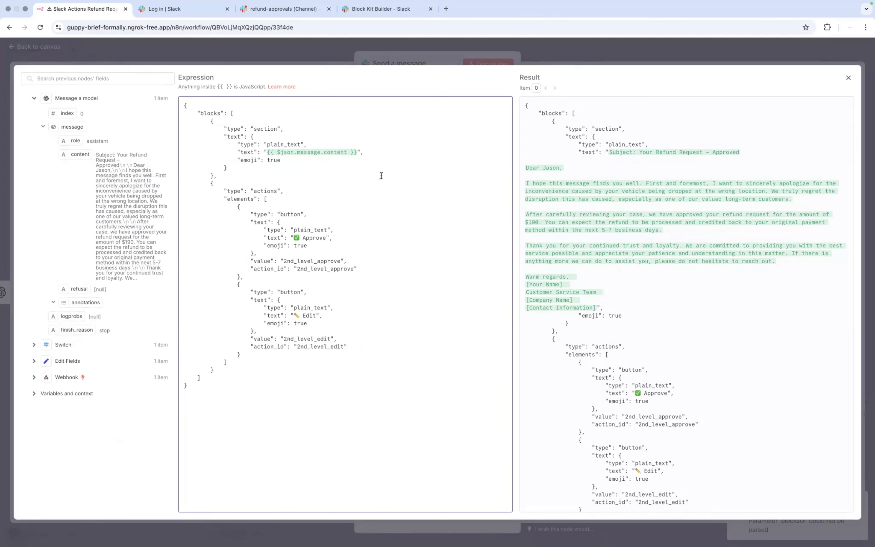
type(".")
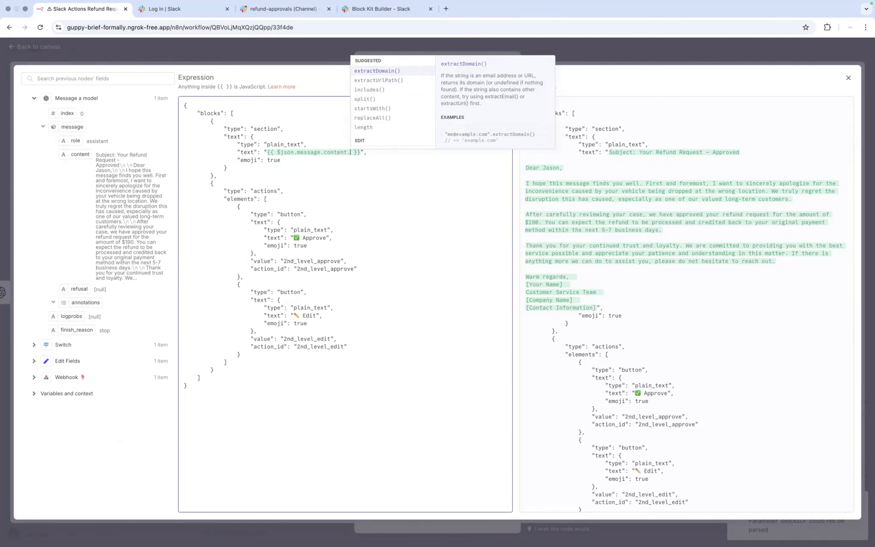
type("re")
key("Return")
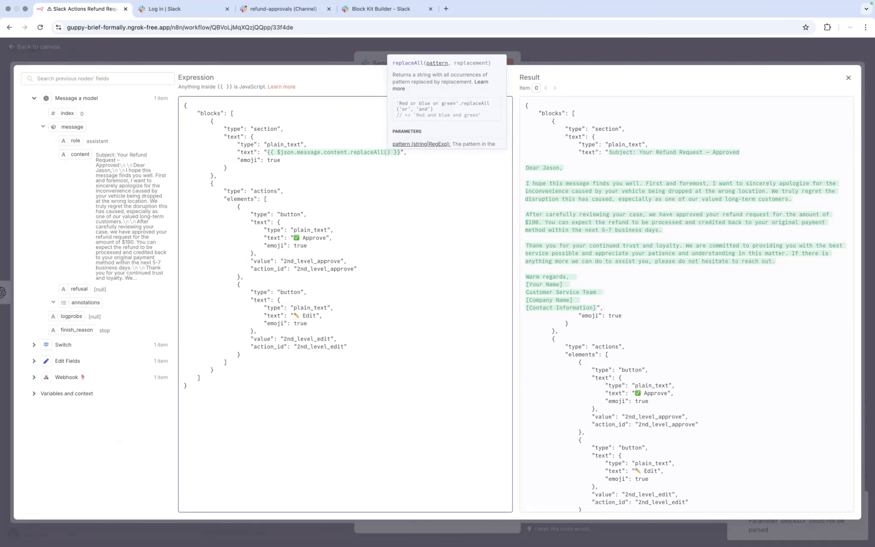
type("/")
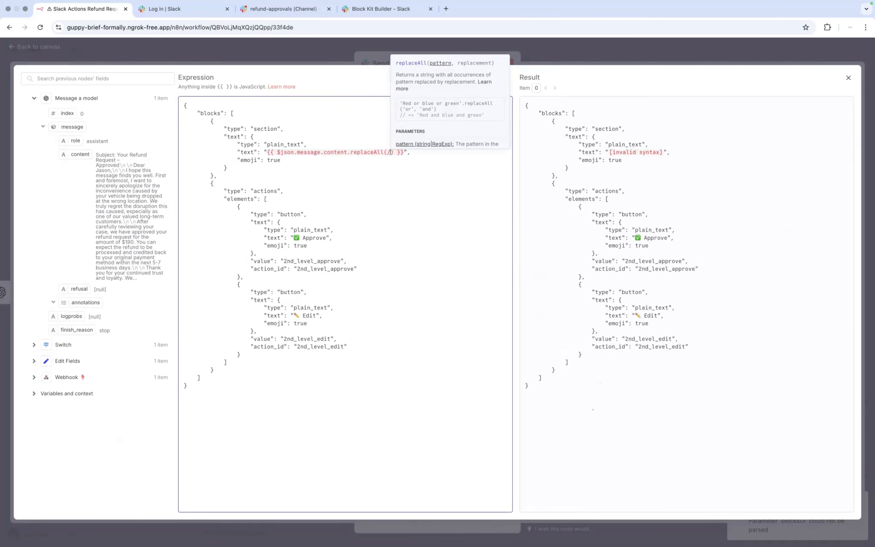
type("\\n")
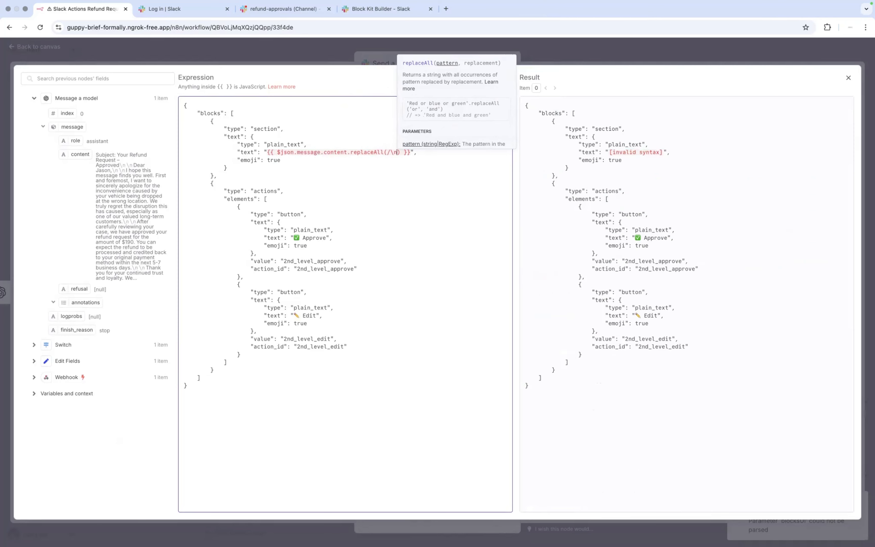
type("/")
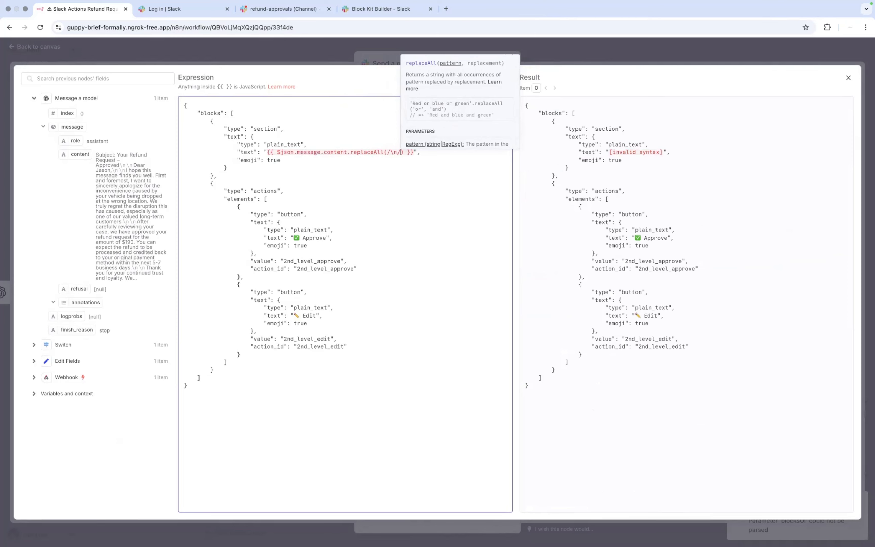
type(",")
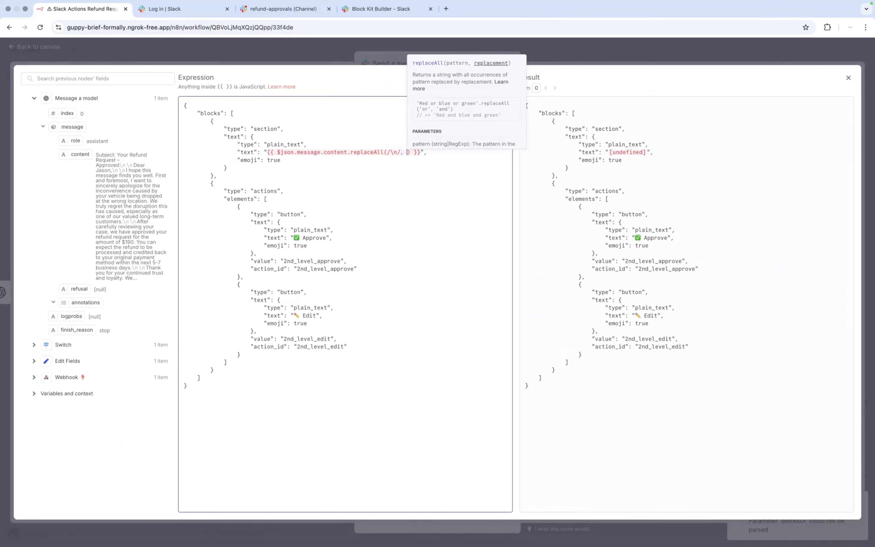
type(" '")
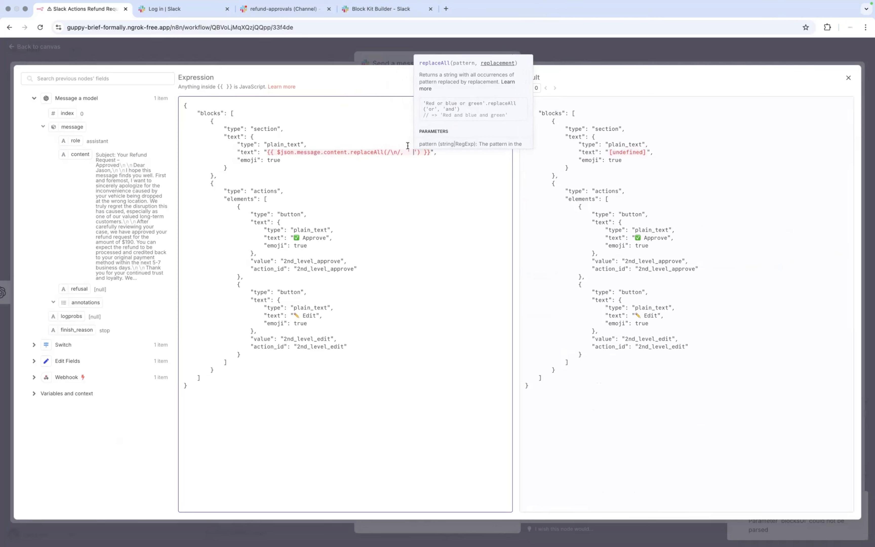
Step: Change the search pattern to the string '\n', check the preview, and close the editor
key("Left")
key("Left")
key("Left")
key("Left")
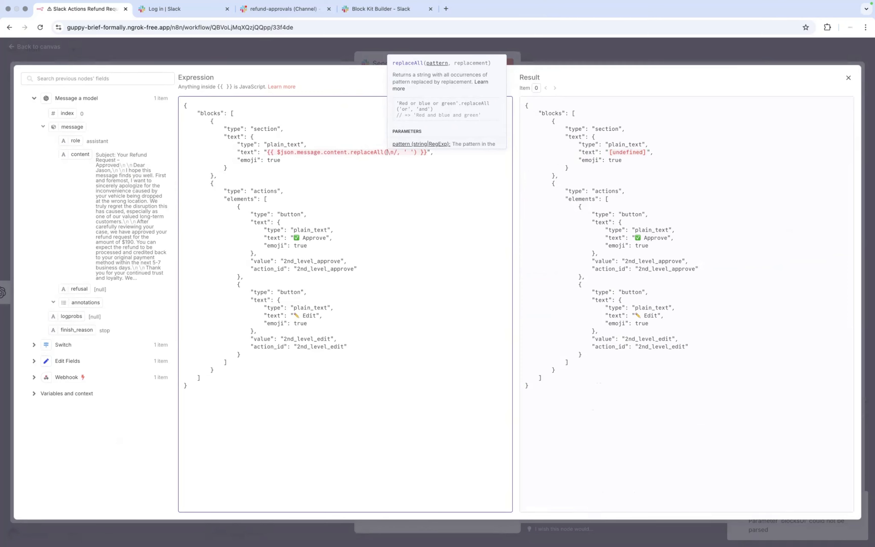
key("Left")
key("Left")
key("Left")
key("BackSpace")
type("'")
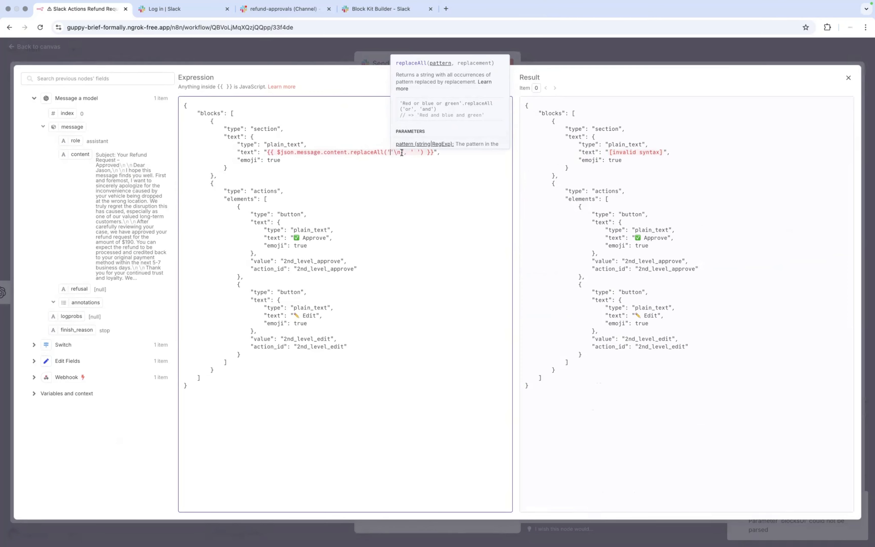
type("\\")
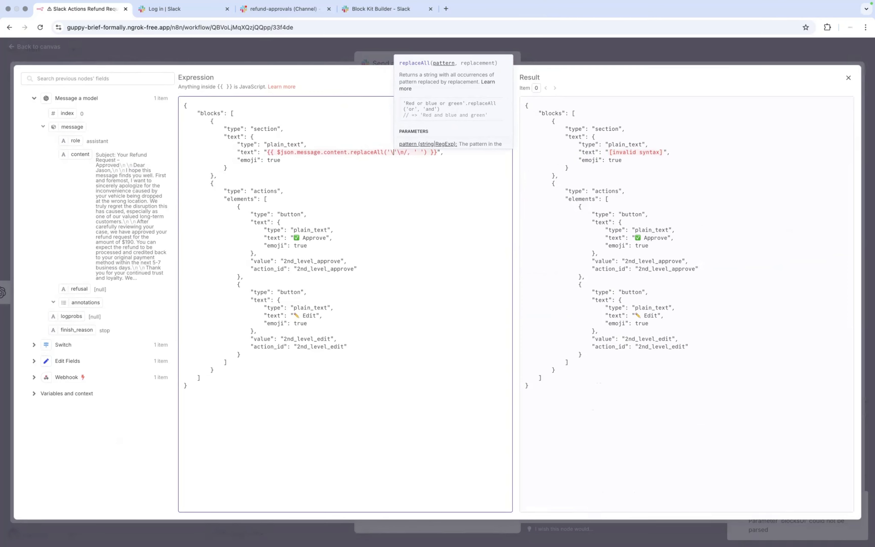
type("n")
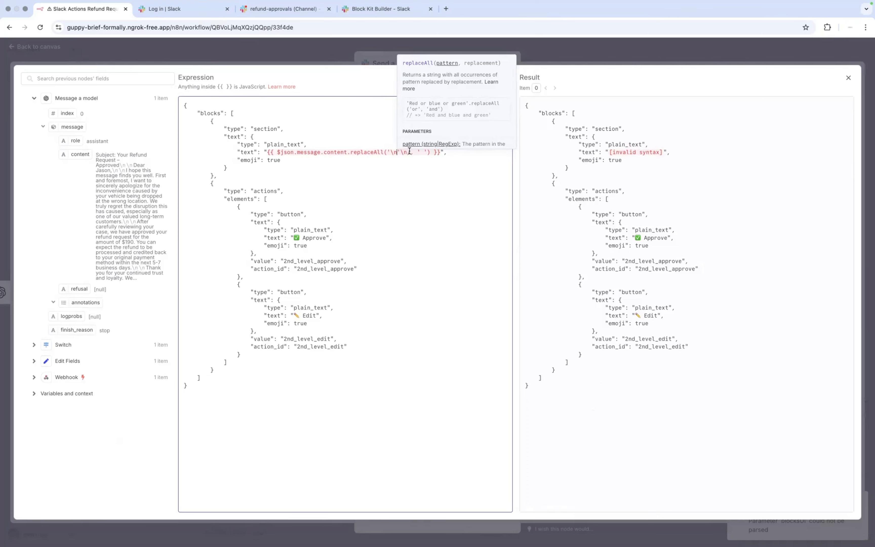
key("BackSpace")
key("BackSpace")
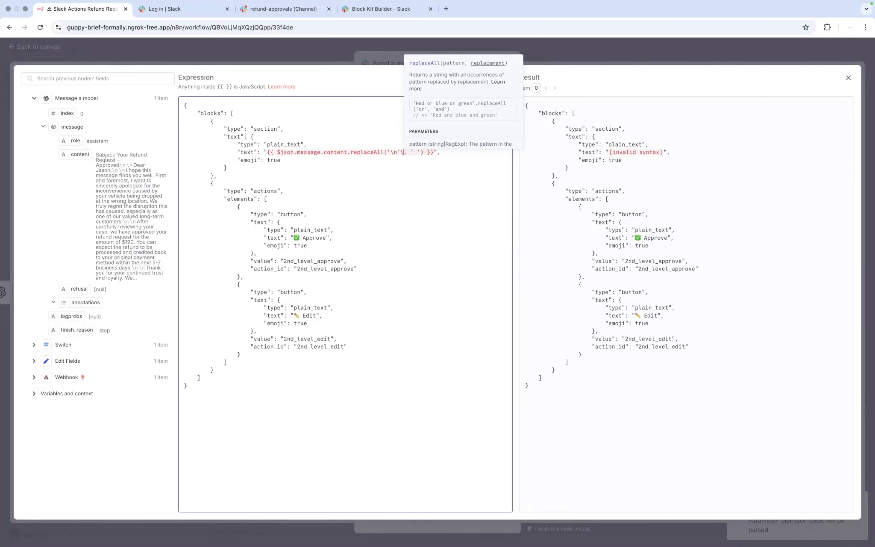
key("BackSpace")
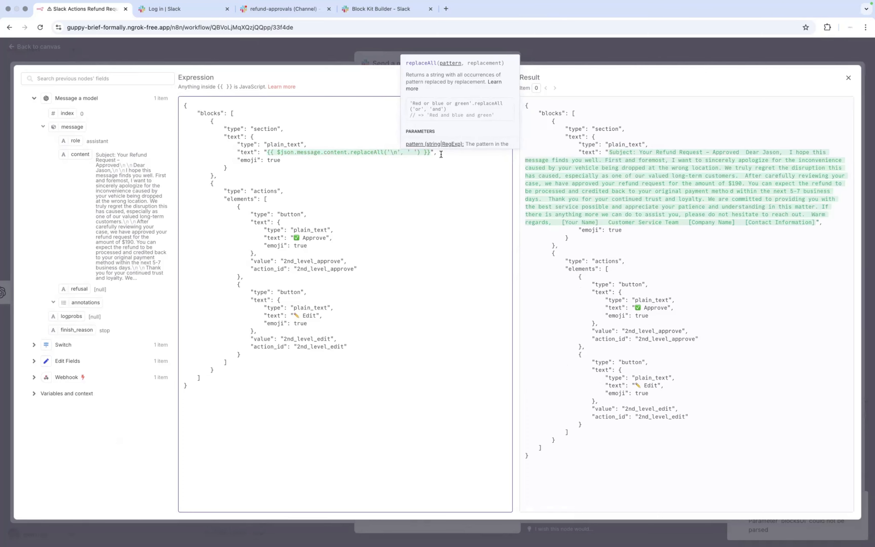
left_click(441, 154)
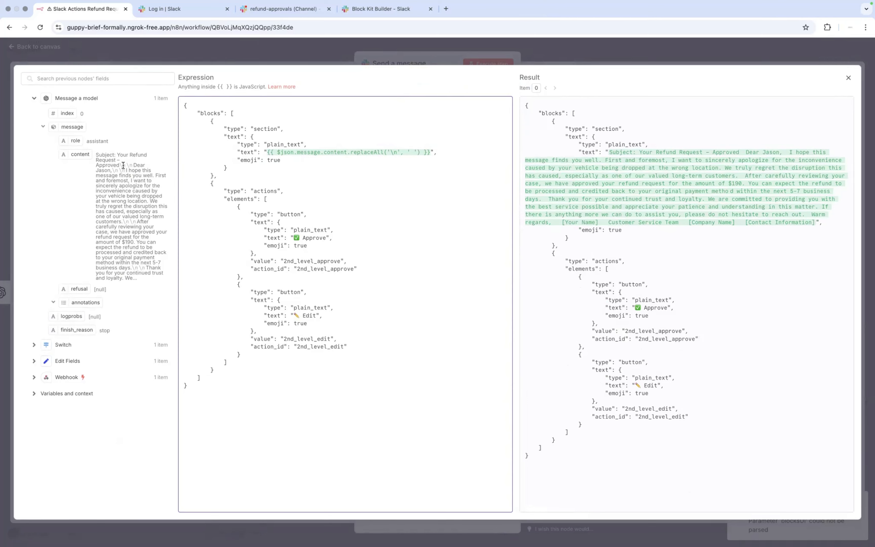
left_click_drag(119, 165, 129, 165)
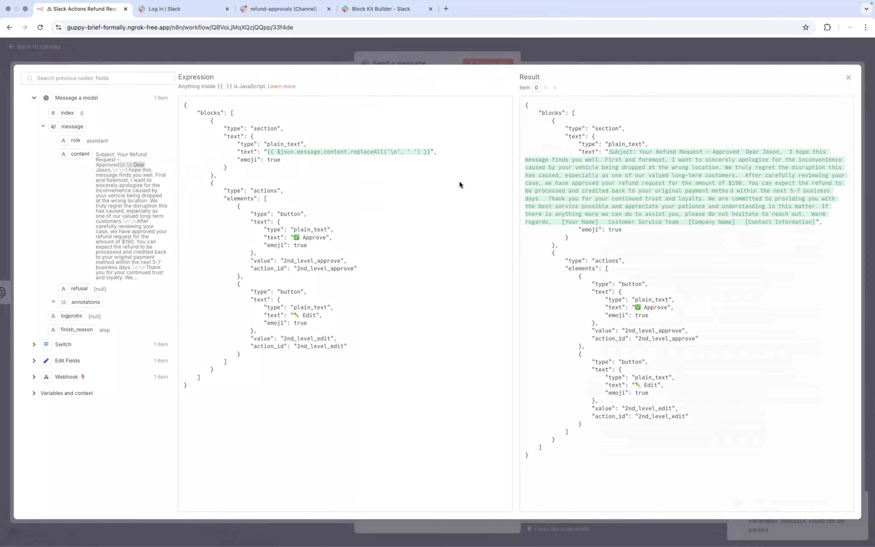
key("Escape")
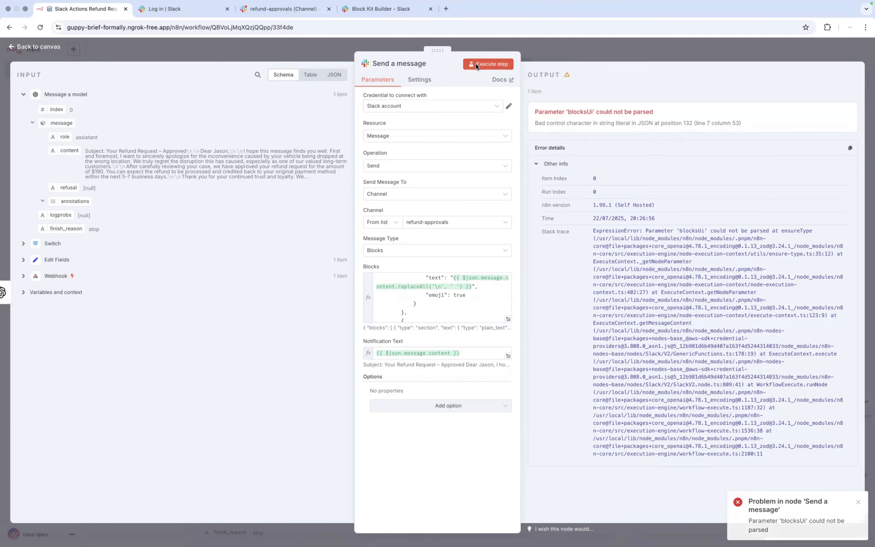
Step: Re-run the Slack step with the fixed blocks and go to the #refund-approvals channel
left_click(476, 65)
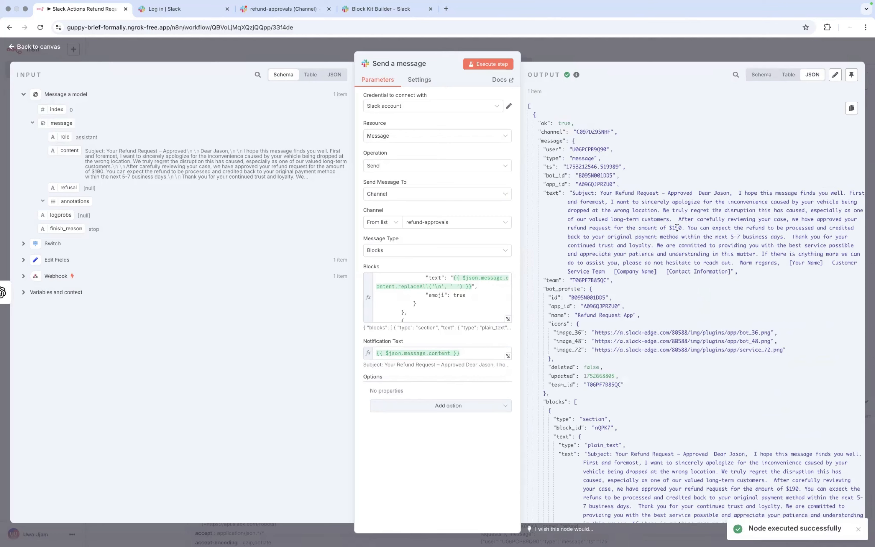
left_click(386, 13)
left_click(296, 11)
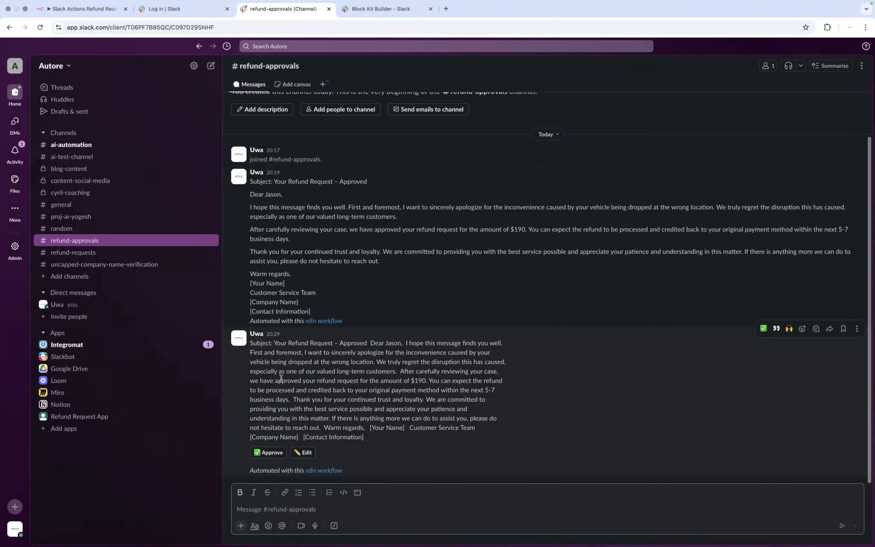
Step: Move from the new refund message in Slack to the Notion refund workflow plan
key("ctrl+Left")
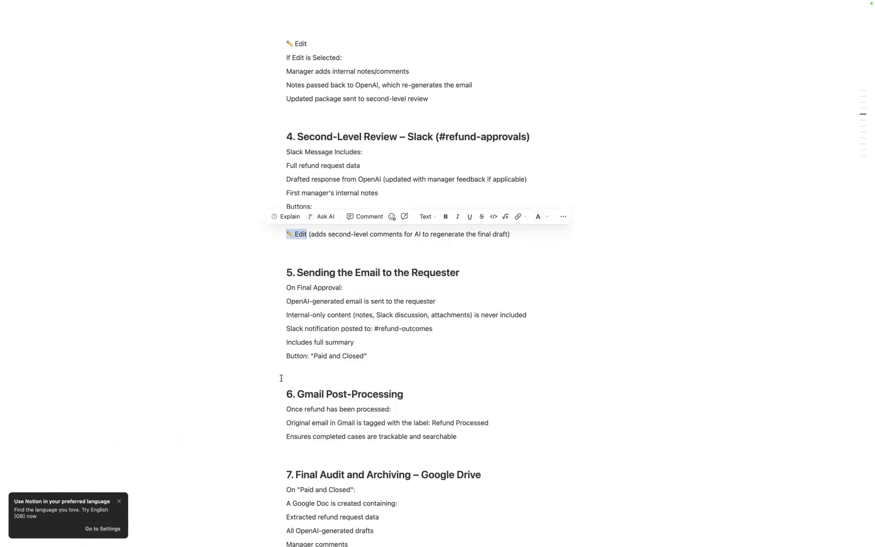
Step: Scroll the Notion plan to section 4's second-level Approve and Edit buttons, then return to Slack
key("ctrl+Left")
key("ctrl+Right")
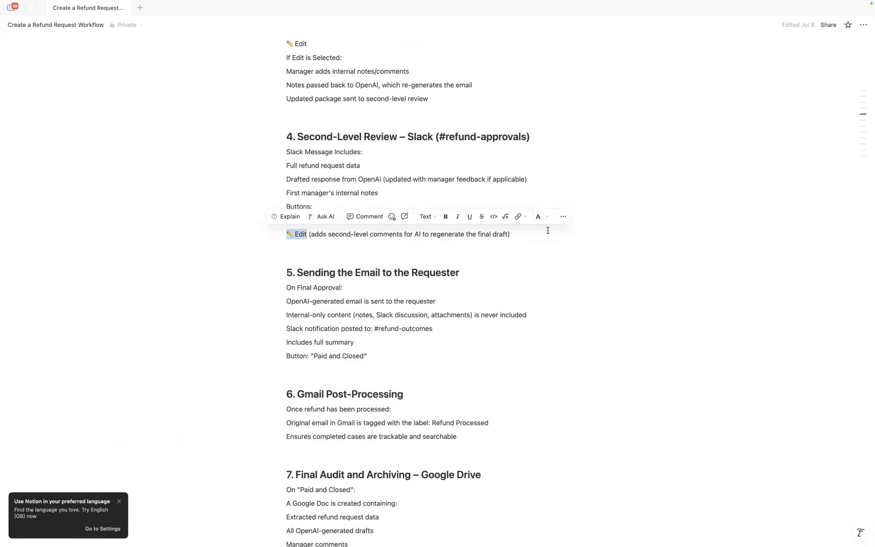
left_click(513, 247)
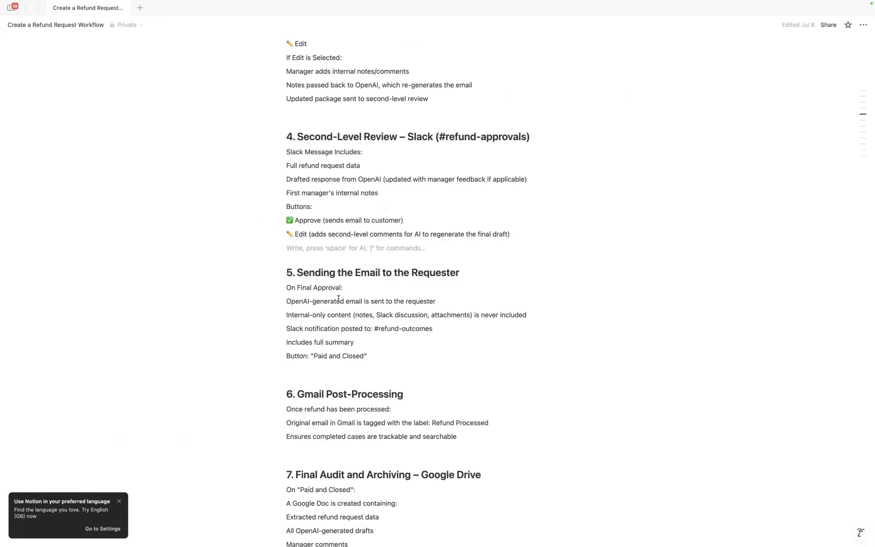
scroll(339, 299, "down", 2)
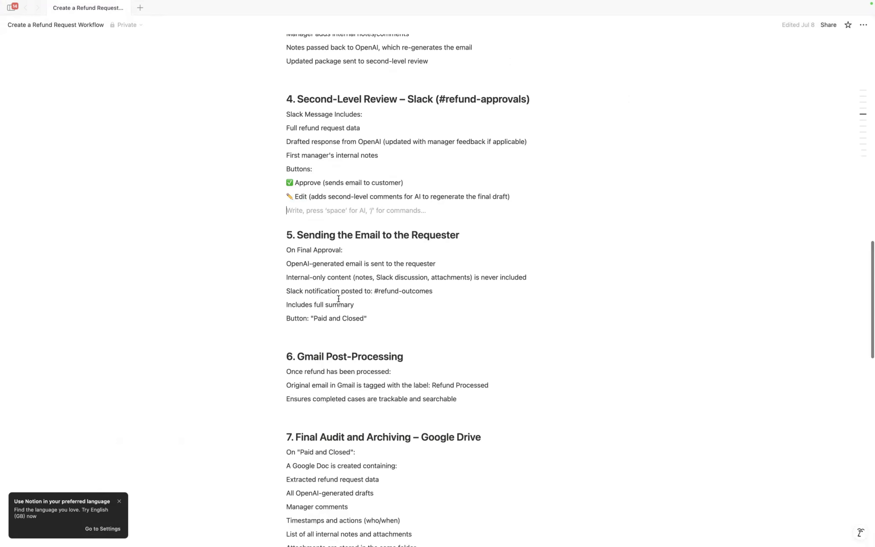
scroll(339, 298, "down", 1)
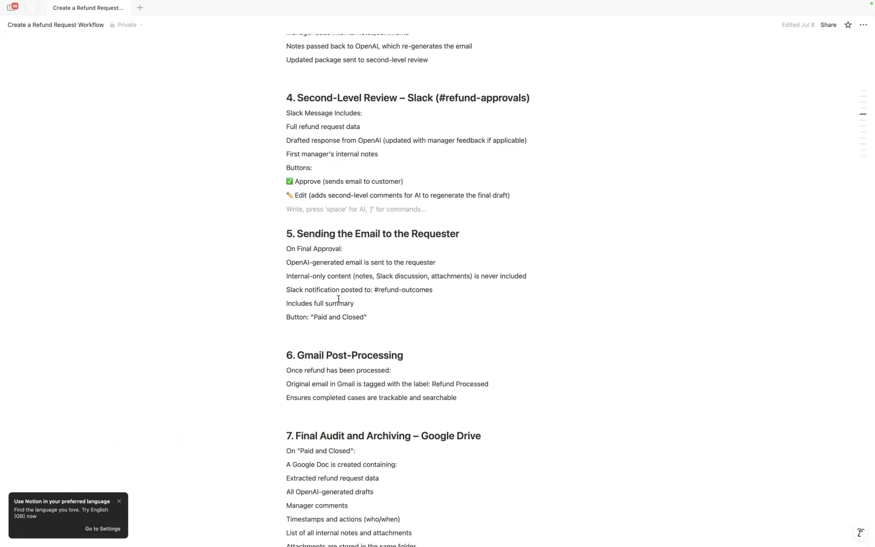
scroll(338, 299, "down", 2)
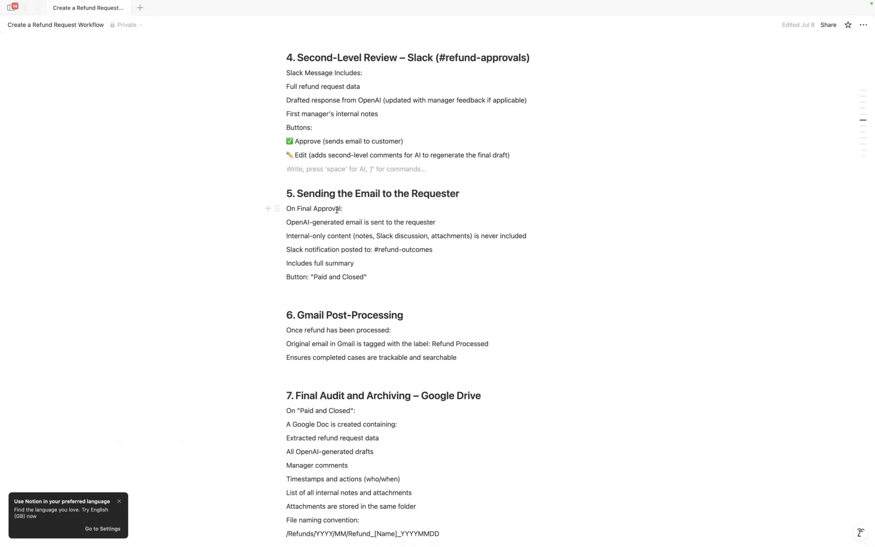
key("ctrl+Right")
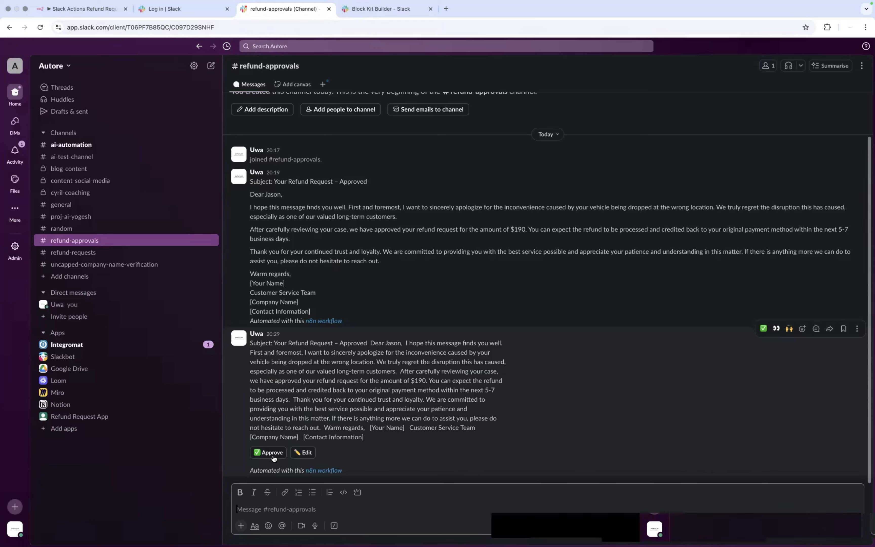
Step: Compare the Slack refund message with the Notion plan, then return to the n8n 'Slack Actions Refund Request' tab
key("ctrl+Left")
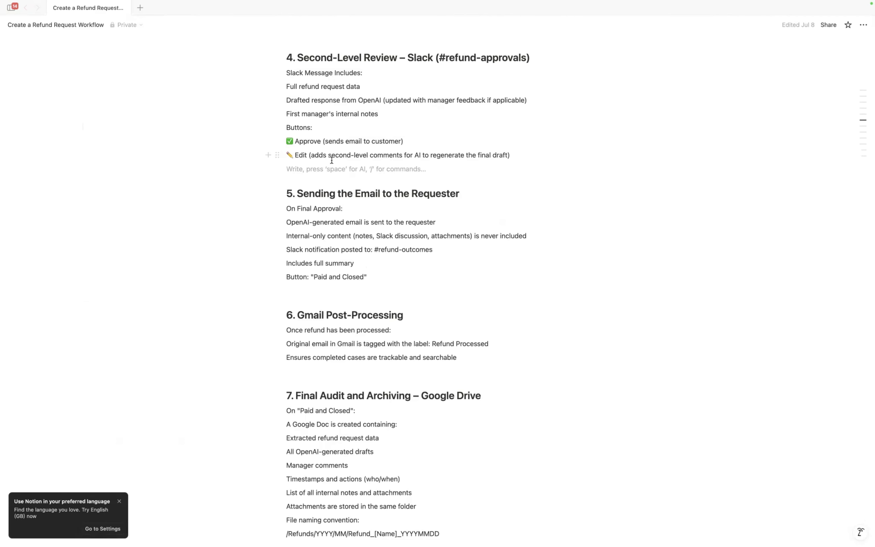
key("ctrl+Right")
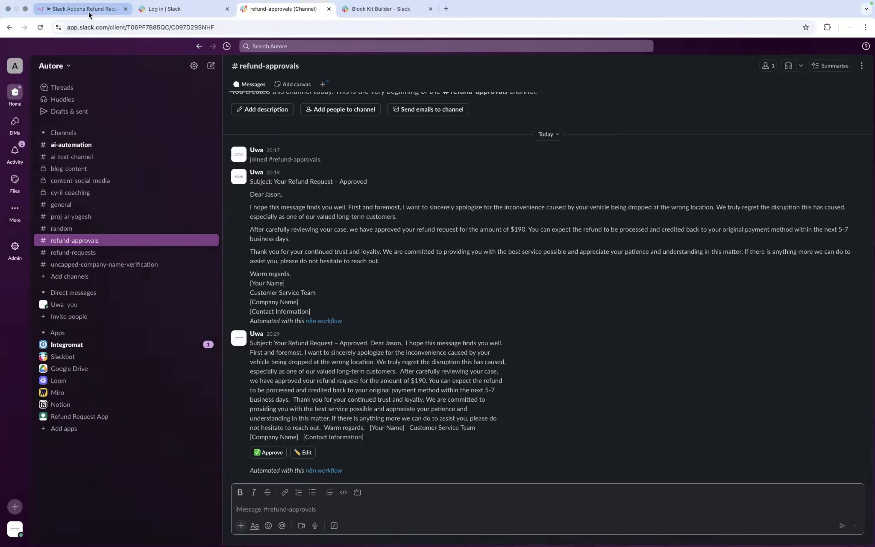
left_click(89, 15)
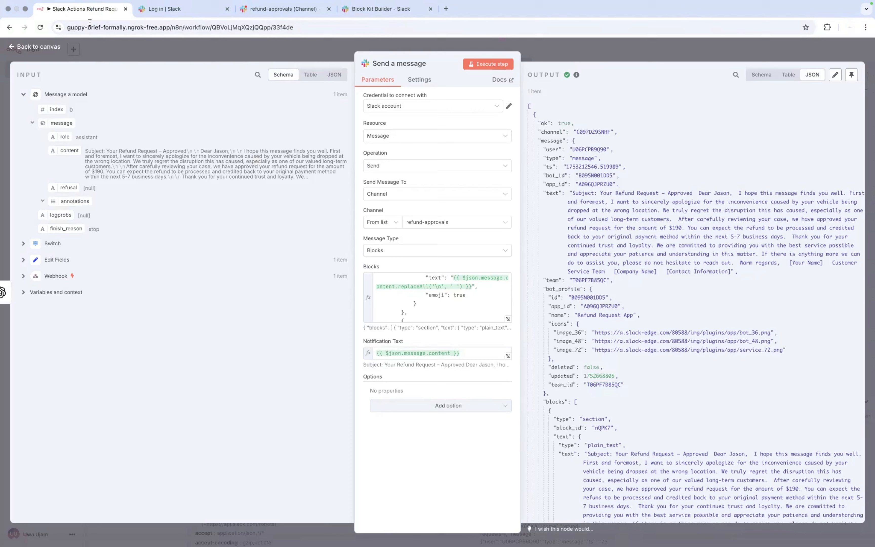
Step: Close the Send a message node back to the canvas and return to Slack's #refund-approvals channel
left_click(11, 51)
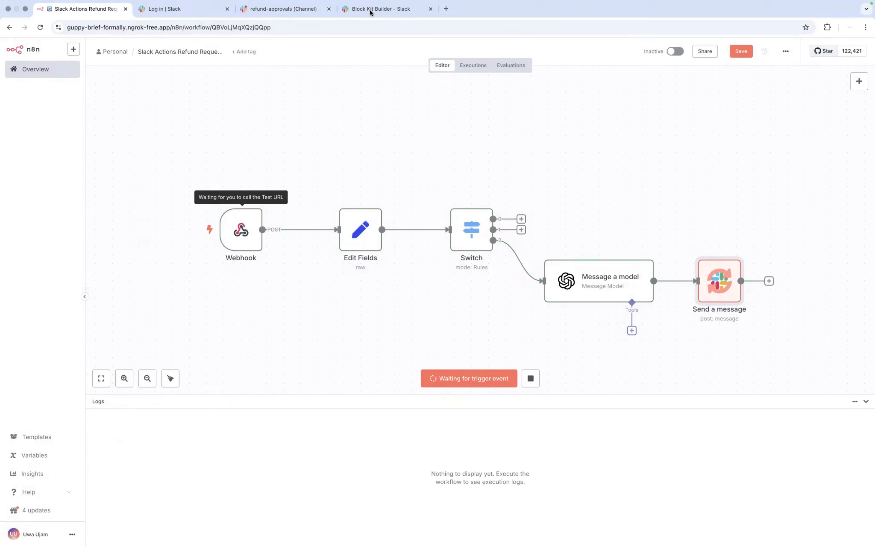
left_click(294, 13)
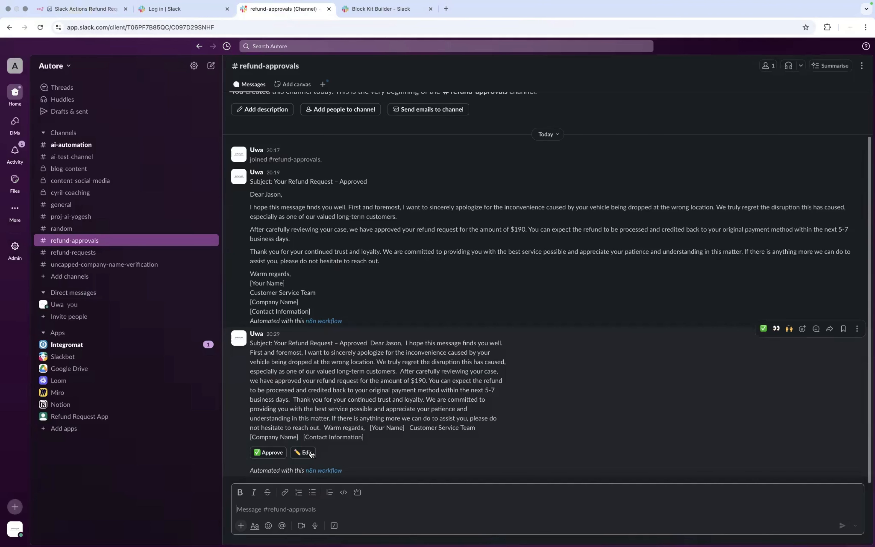
Step: Press the refund message's ✏️ Edit button in Slack, then view the triggered n8n workflow run
left_click(307, 453)
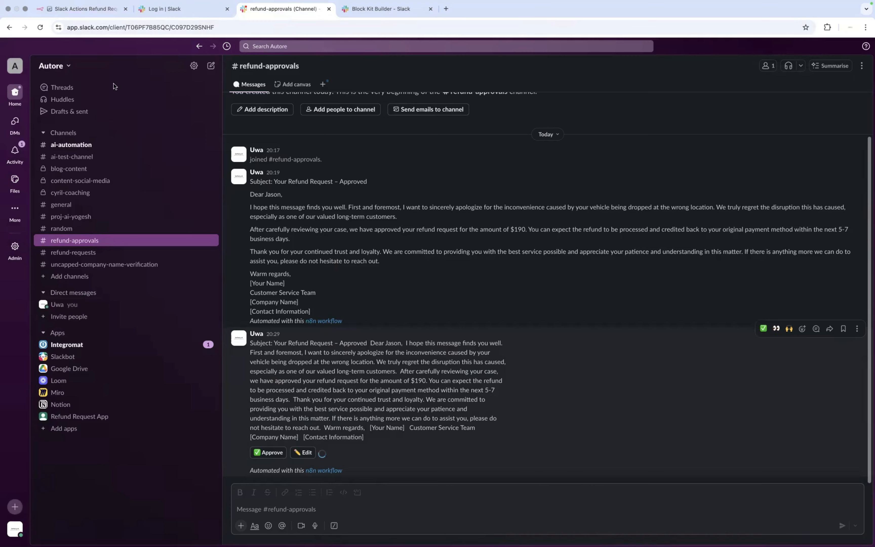
left_click(98, 11)
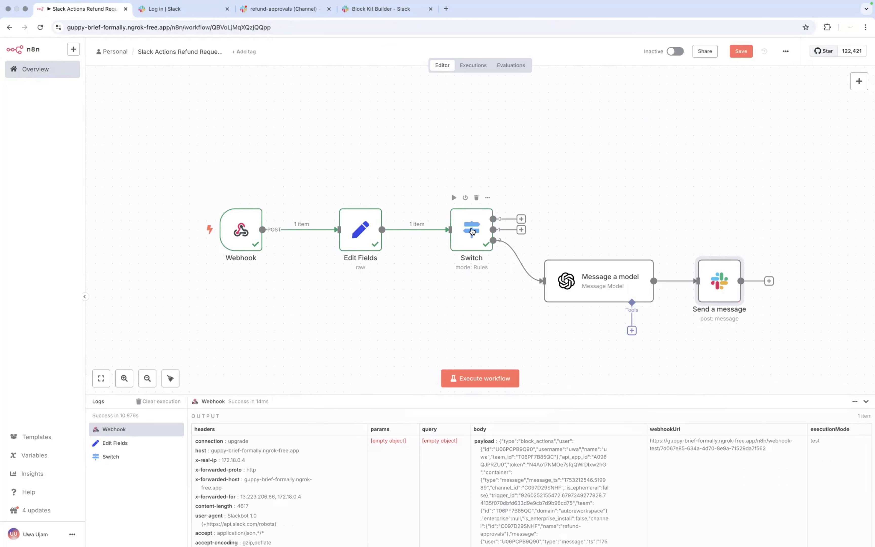
Step: Open the Switch node's parameters to inspect its rules and the block_actions input
left_click(472, 231)
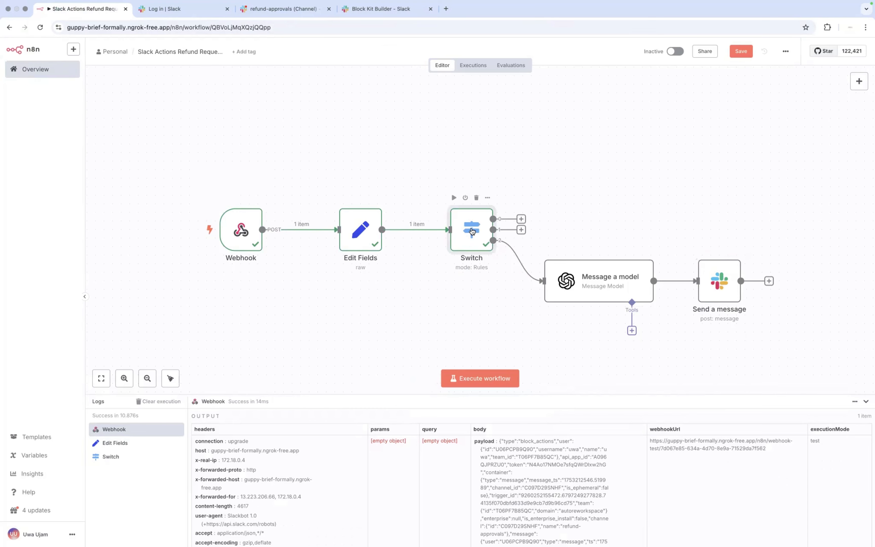
double_click(470, 228)
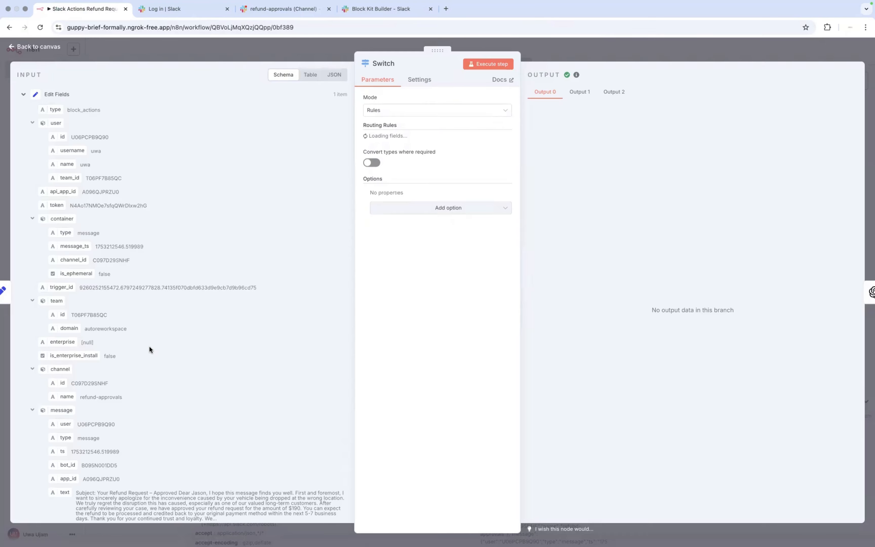
Step: Add a fourth Switch rule matching actions[0].action_id equal to 2nd_level_approve
scroll(149, 345, "down", 15)
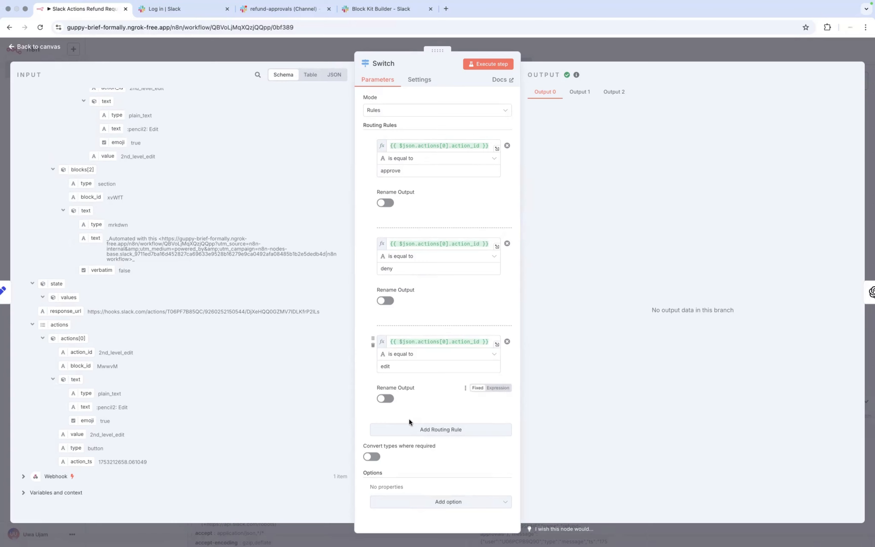
left_click(444, 430)
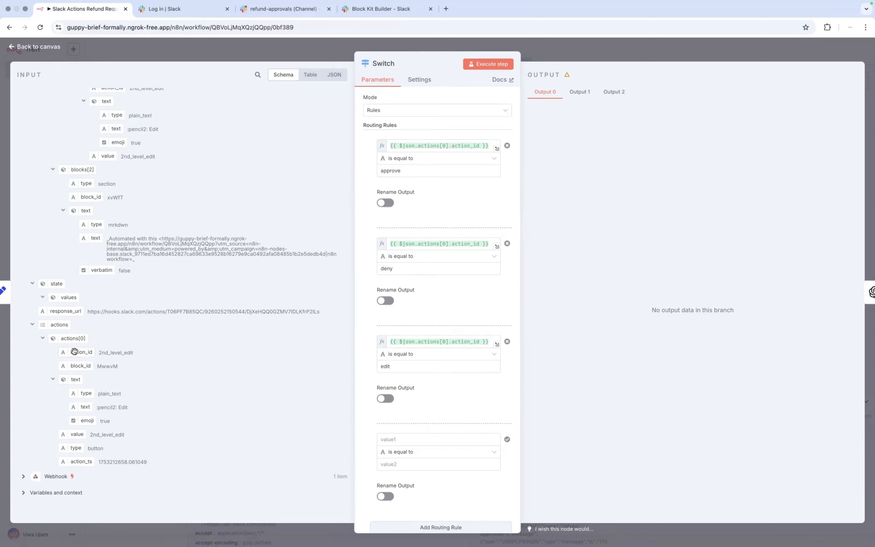
left_click_drag(75, 351, 402, 442)
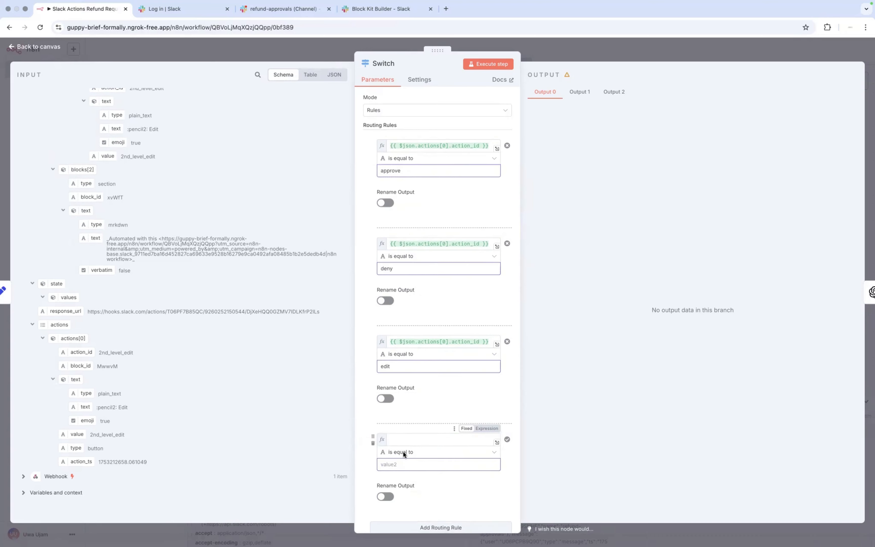
left_click(364, 447)
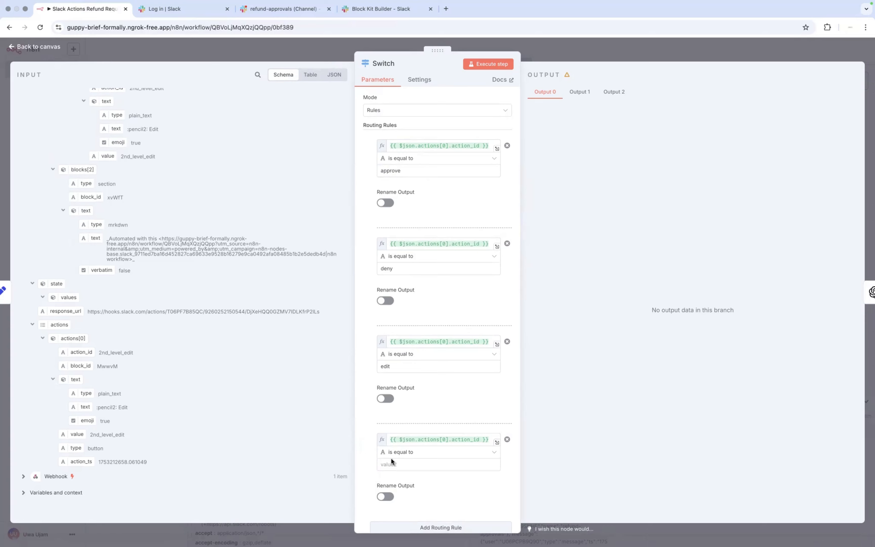
left_click(396, 464)
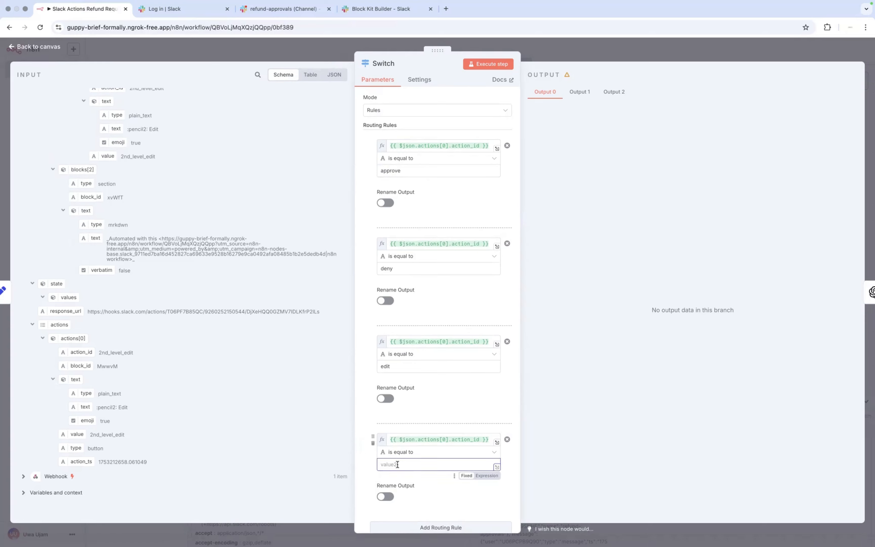
left_click(123, 353)
double_click(123, 353)
key("super+c")
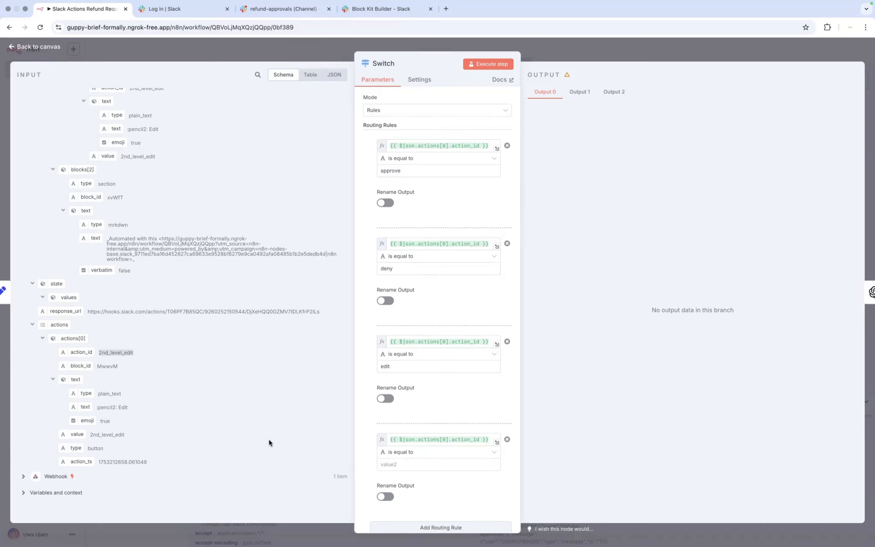
left_click(395, 462)
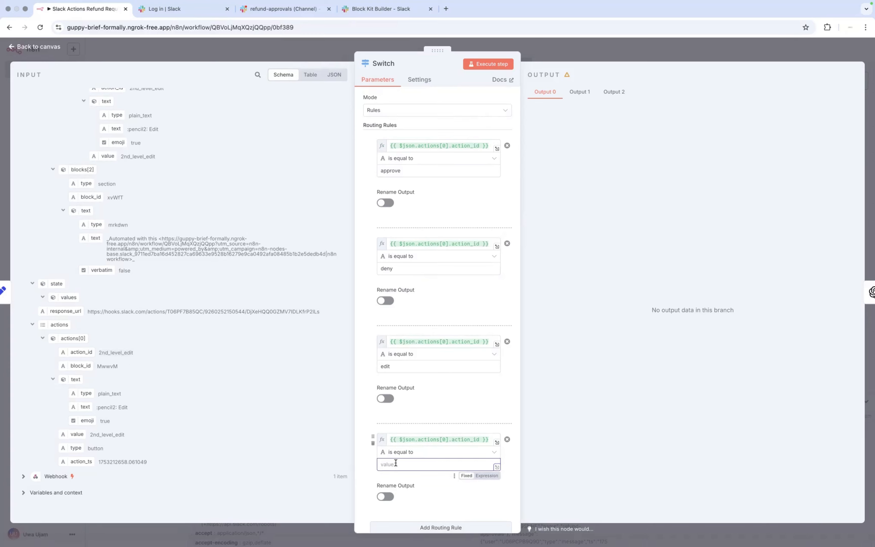
key("super+v")
type("approve")
scroll(399, 453, "down", 3)
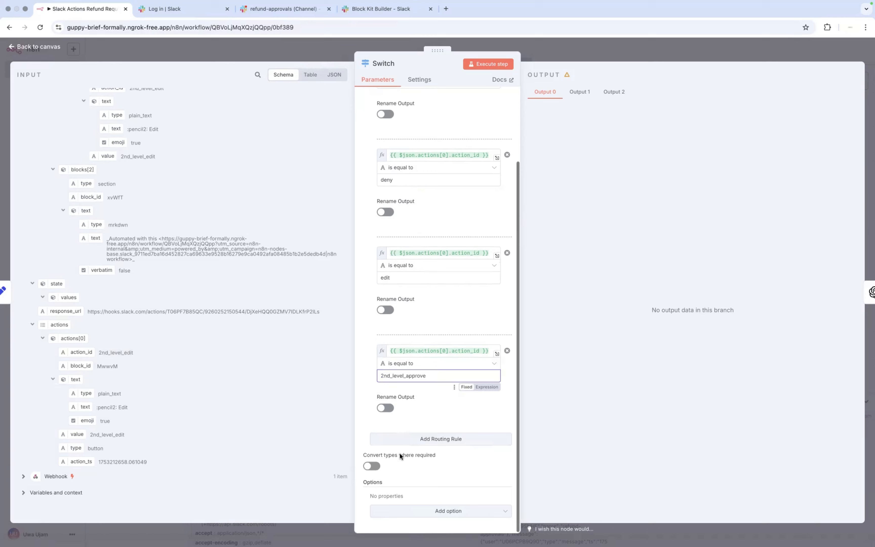
Step: Add a fifth Switch rule matching action_id equal to 2nd_level_edit
left_click(440, 443)
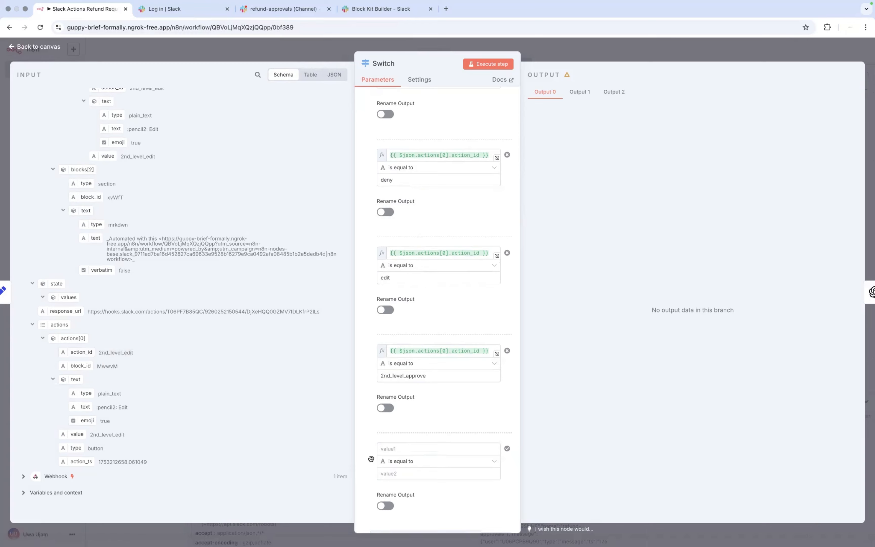
left_click_drag(371, 458, 419, 449)
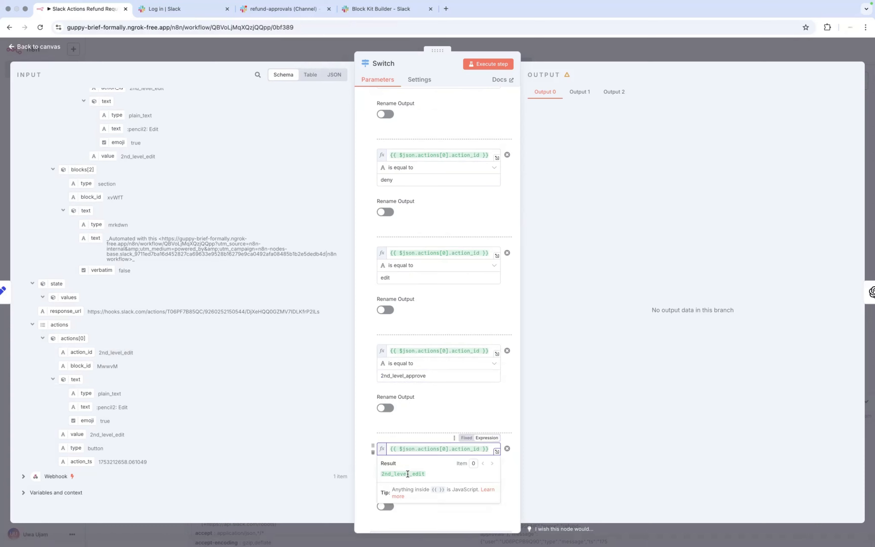
double_click(386, 474)
key("super+c")
left_click(397, 473)
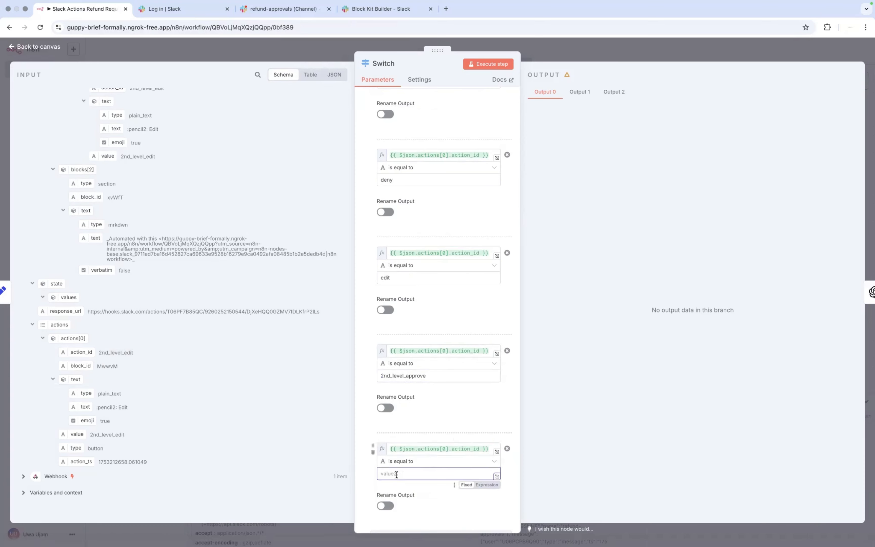
key("super+v")
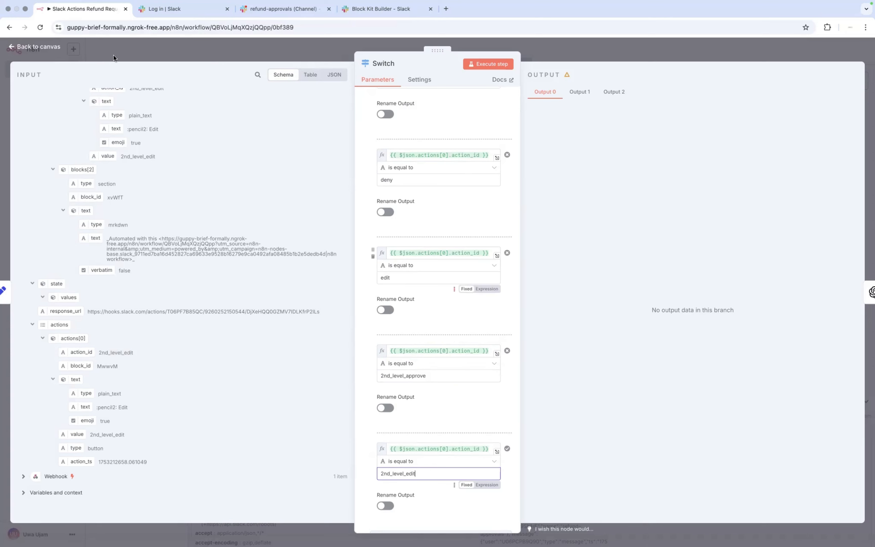
Step: Line up Send a message level with Message a model on the canvas, then switch to the Notion plan
left_click(11, 48)
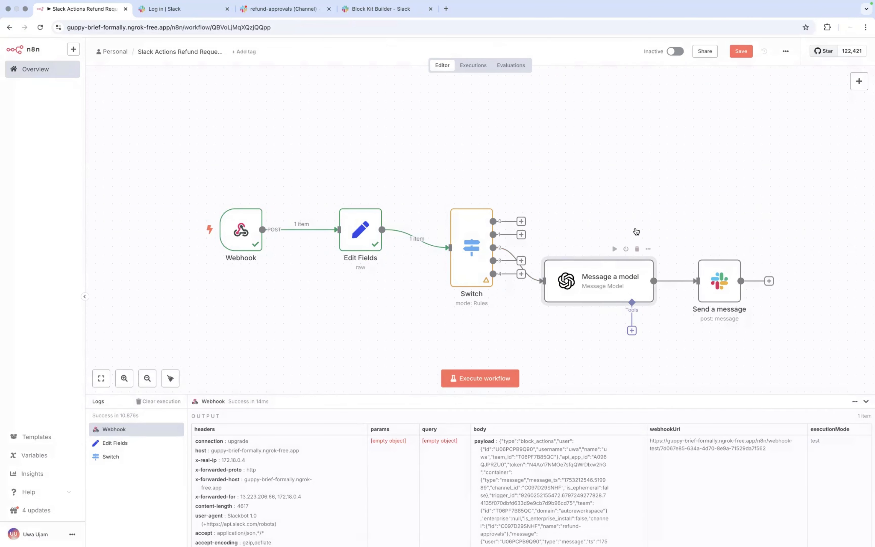
left_click_drag(636, 263, 644, 230)
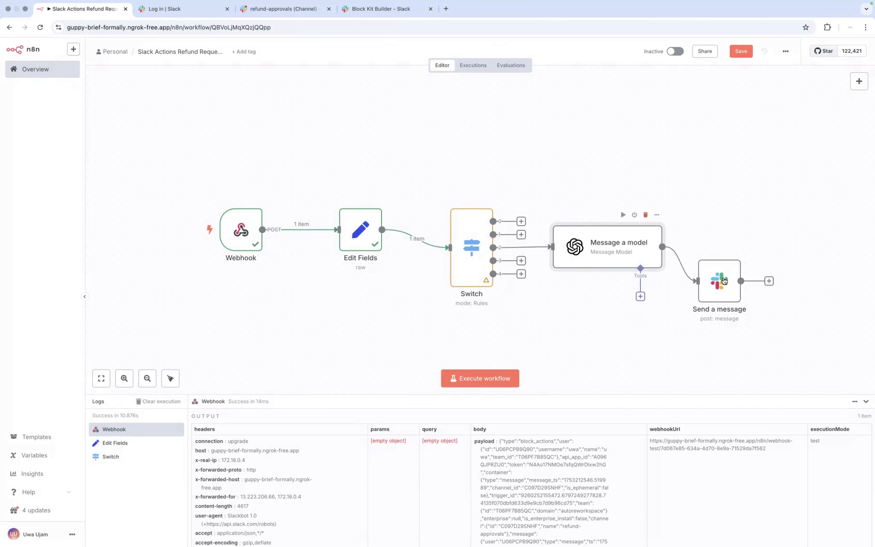
left_click_drag(724, 281, 741, 247)
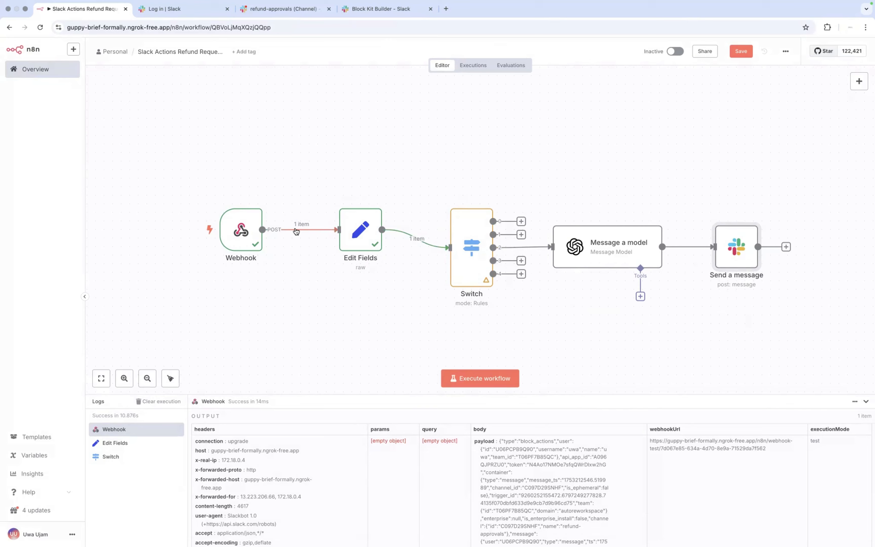
key("ctrl+Left")
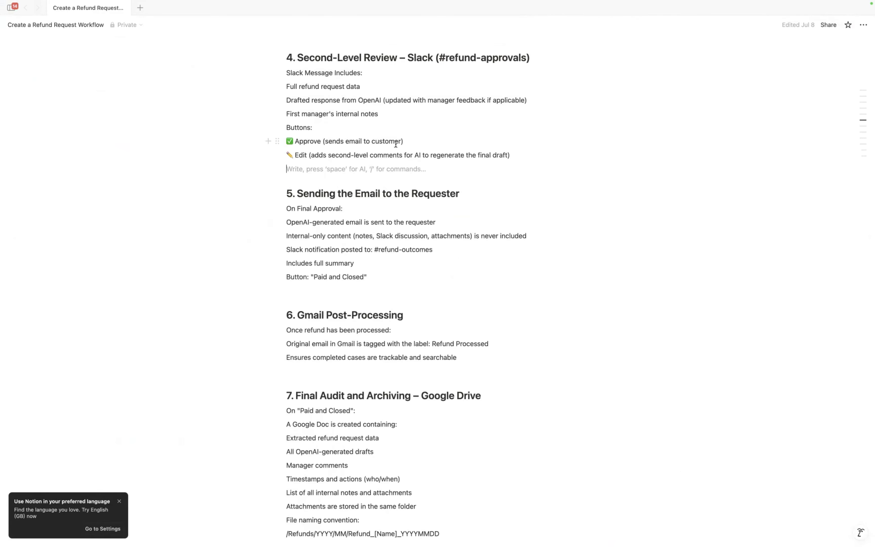
Step: Check the Second-Level Review spec in Notion, then return to the n8n canvas
key("ctrl+Right")
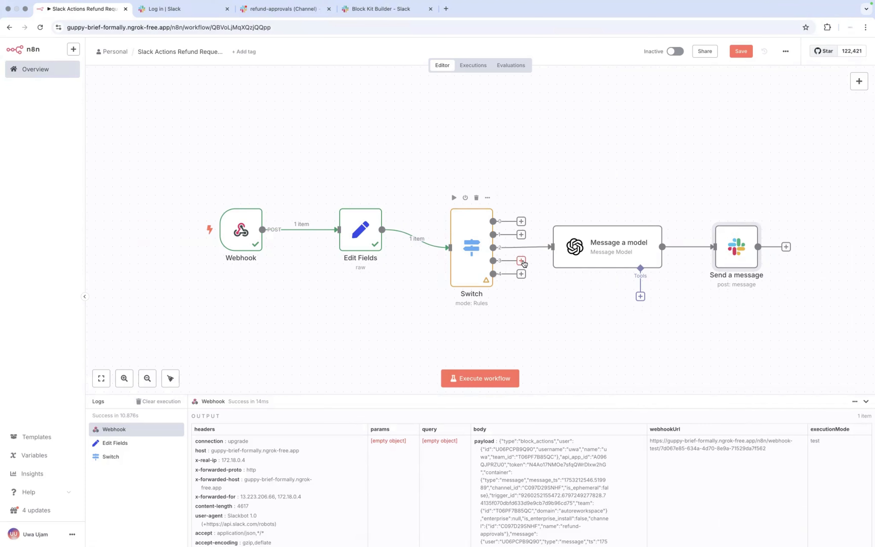
Step: Add a Gmail 'Create a draft' node after Switch output 3
left_click(521, 261)
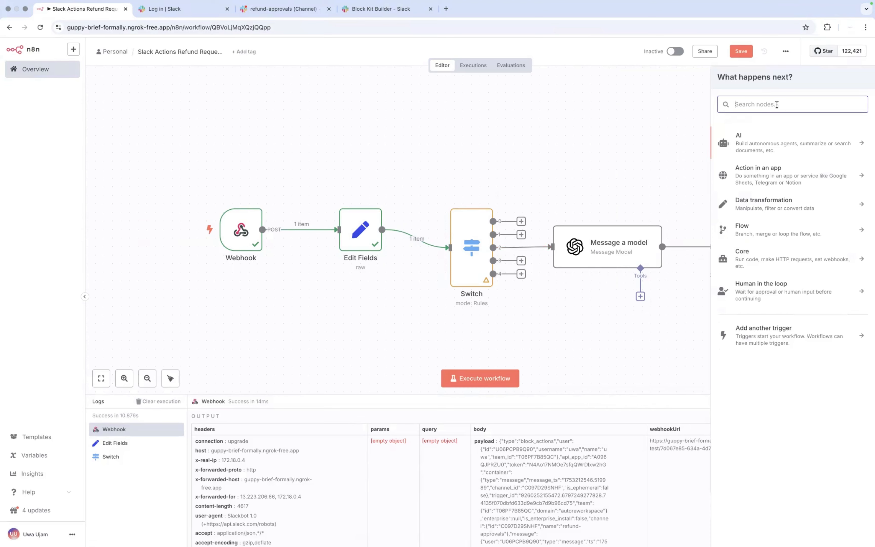
type("gmail")
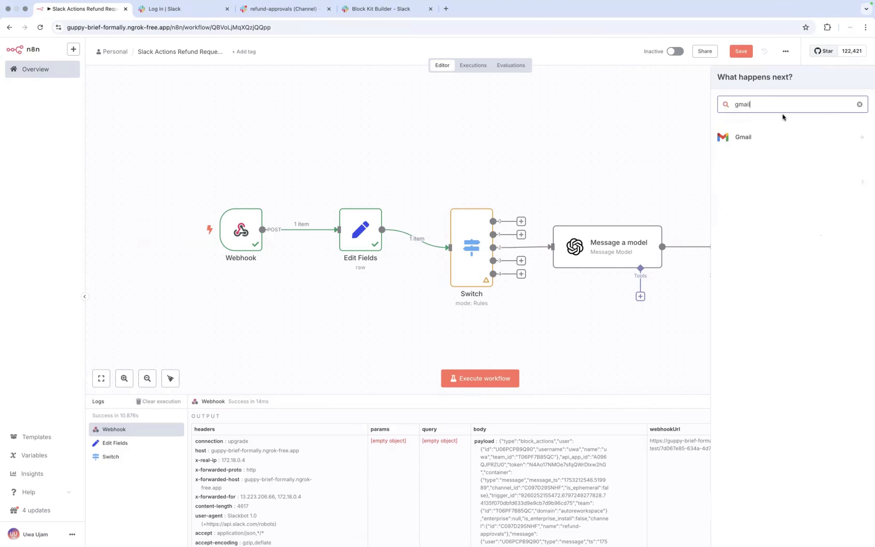
left_click(740, 141)
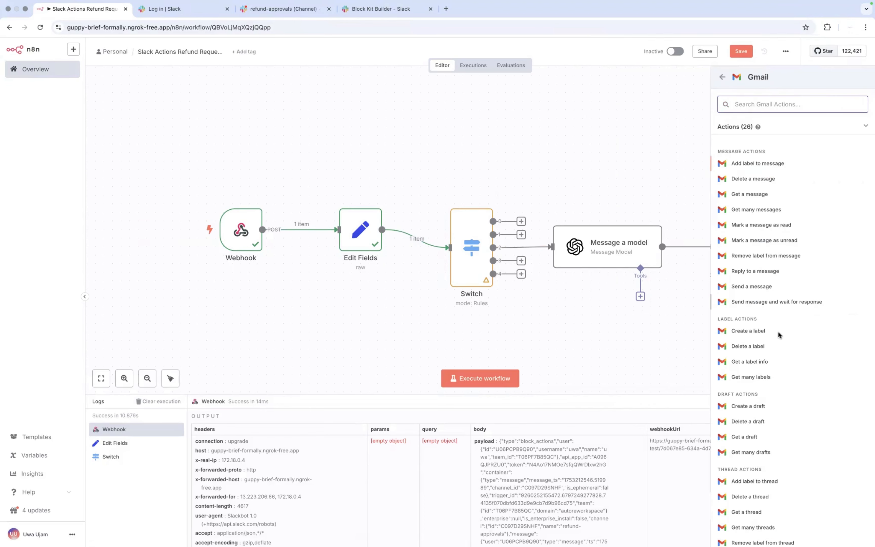
left_click(750, 409)
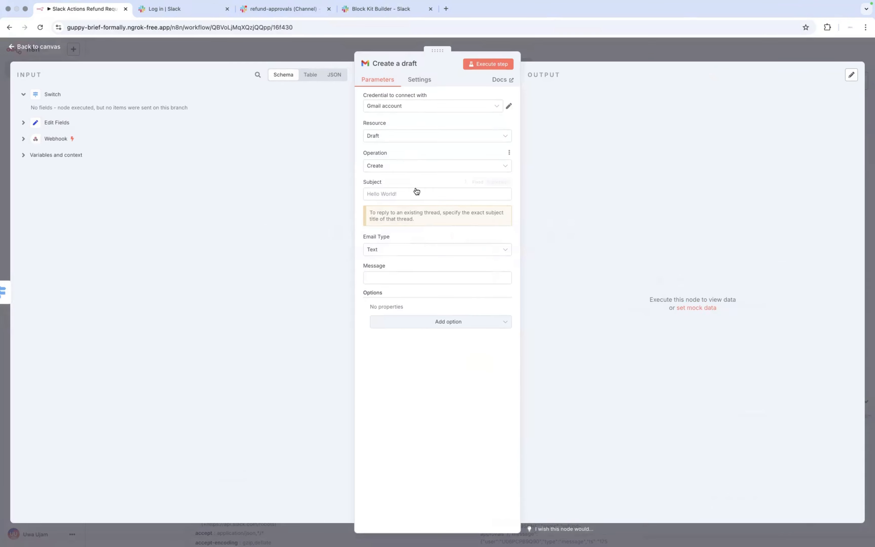
Step: Check the Create a draft node's empty Subject and Message against its Edit Fields, Webhook and Switch input data, then return to the canvas
left_click(414, 195)
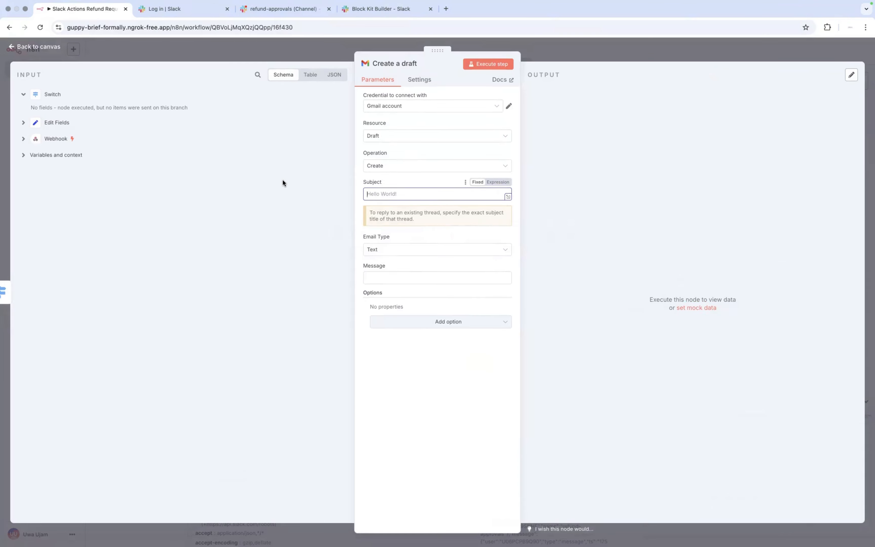
left_click(25, 130)
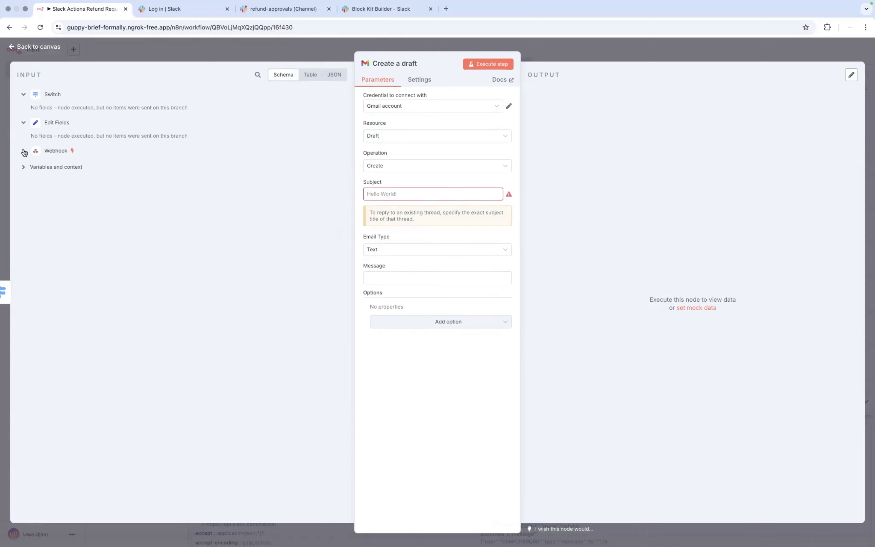
left_click(24, 152)
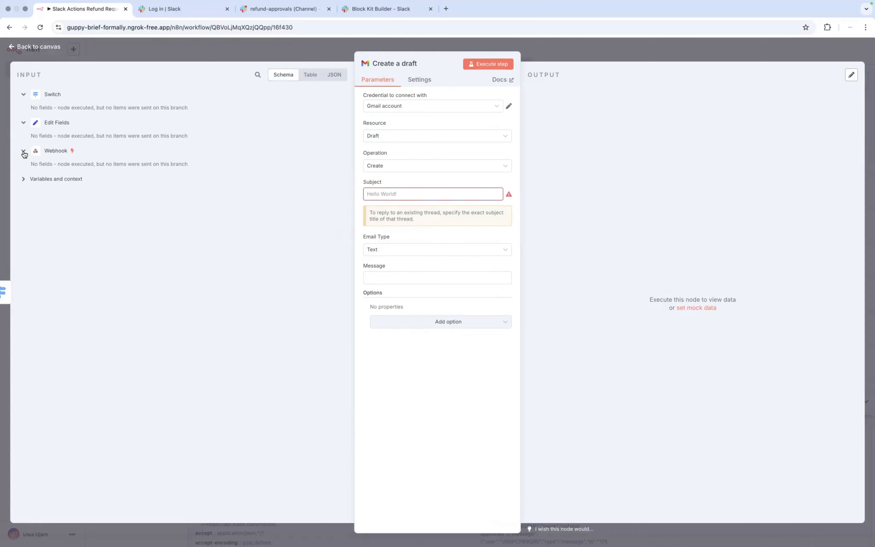
left_click(26, 181)
left_click(25, 180)
left_click(23, 96)
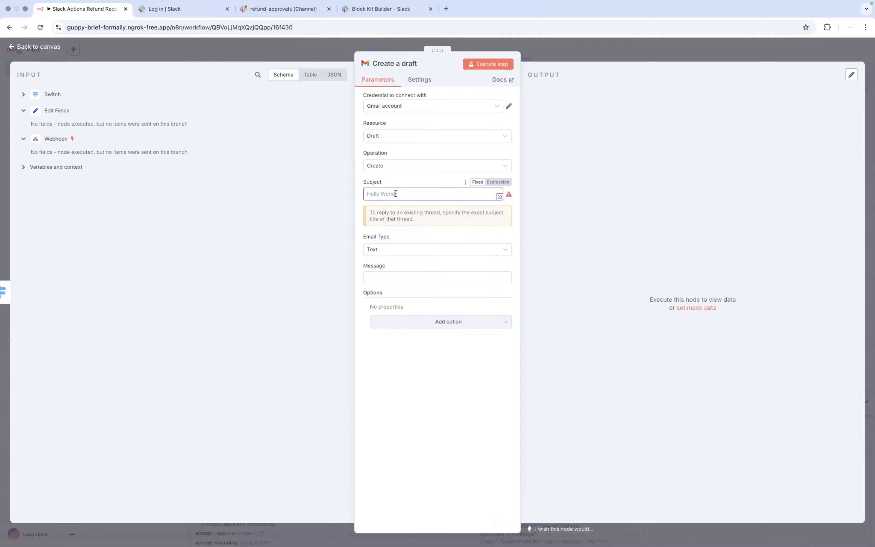
left_click(399, 278)
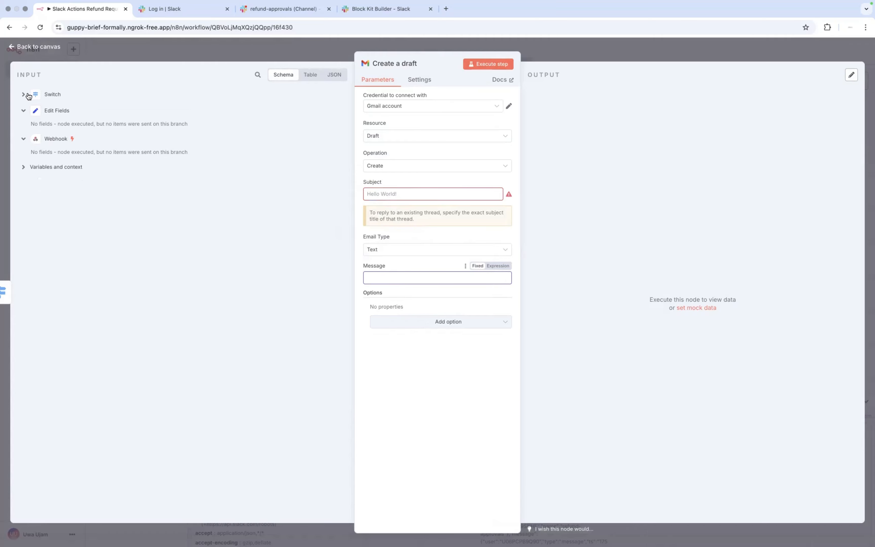
left_click(17, 48)
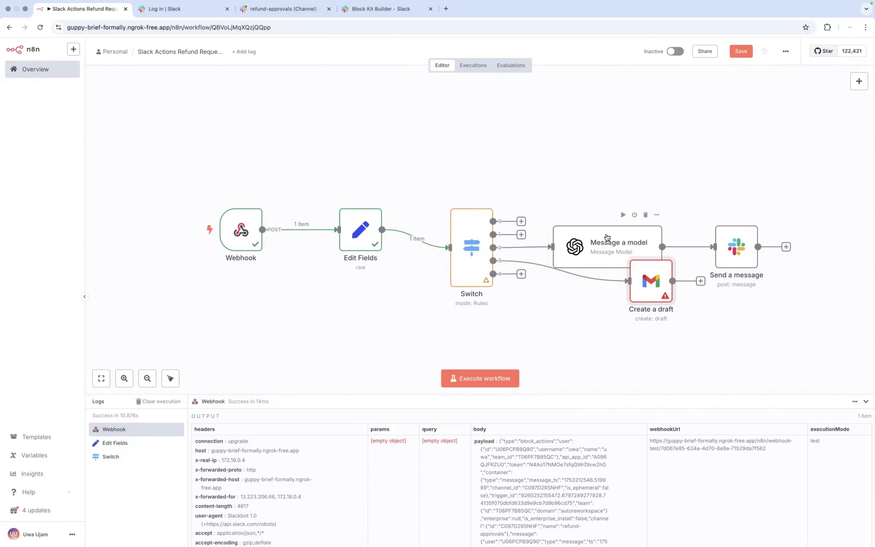
Step: Tidy up the workflow layout and move the Create a draft node below Send a message
left_click(171, 379)
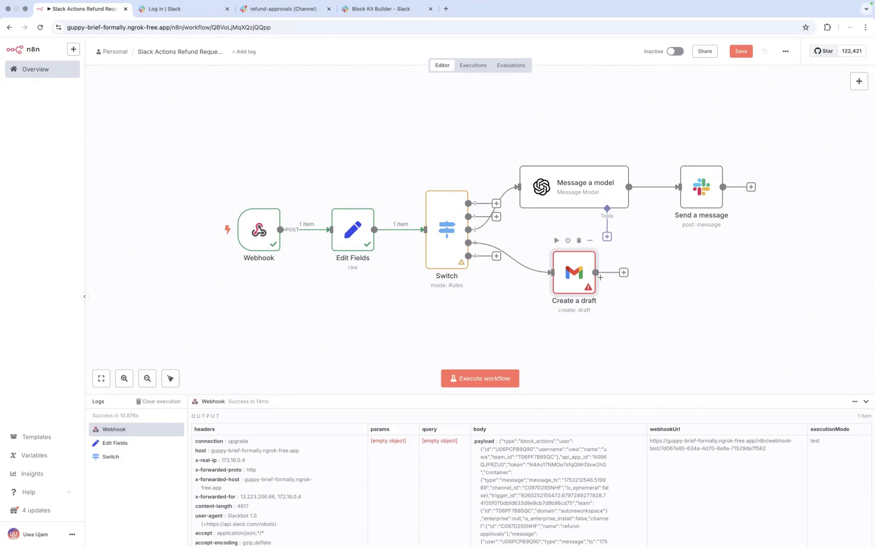
left_click_drag(578, 274, 610, 283)
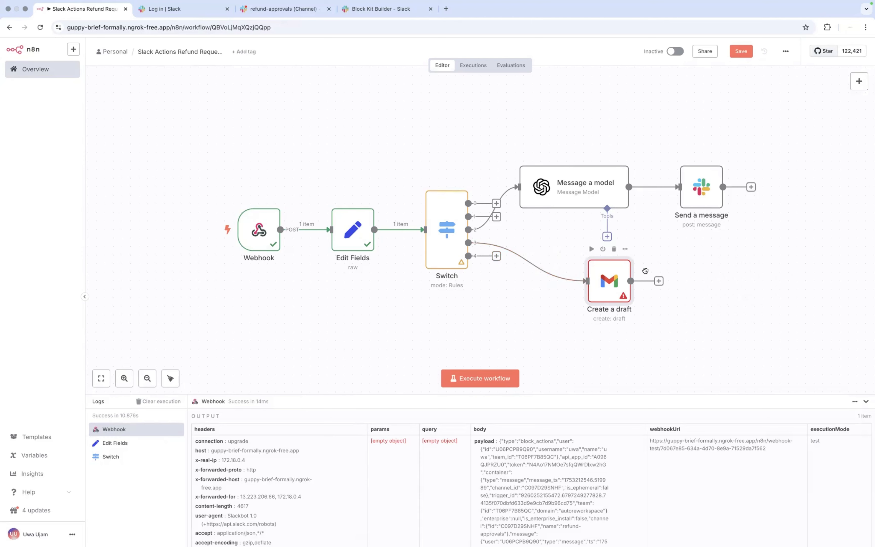
left_click_drag(617, 276, 659, 242)
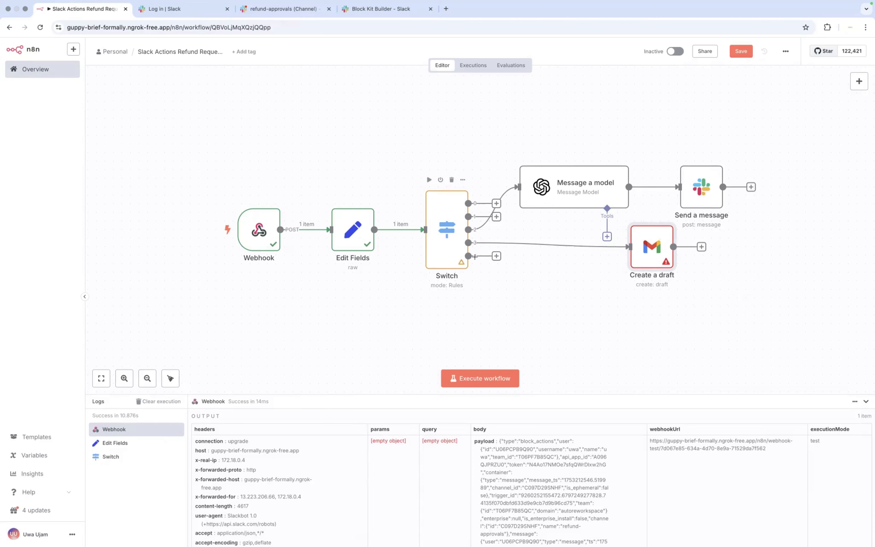
double_click(647, 254)
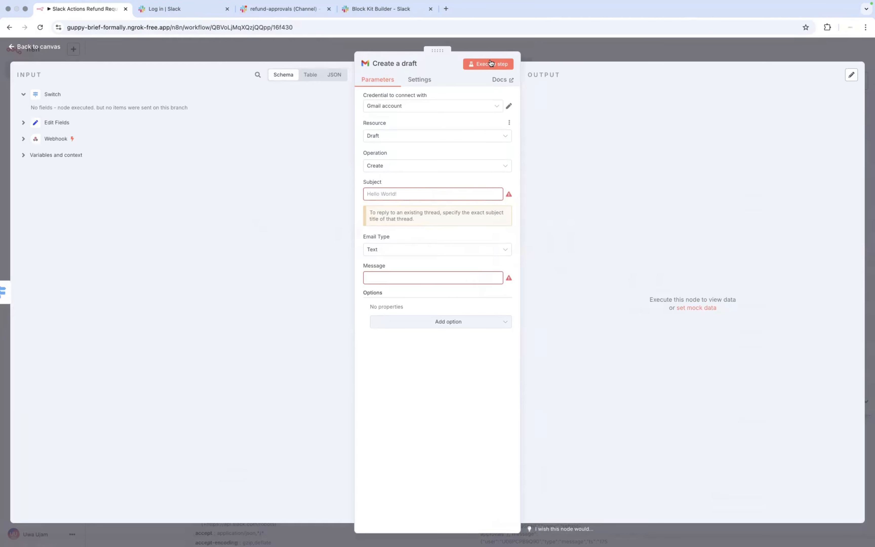
Step: Set the draft Subject to 'Hello' and Message to 'Test', execute the step, then go to #refund-approvals
left_click(491, 63)
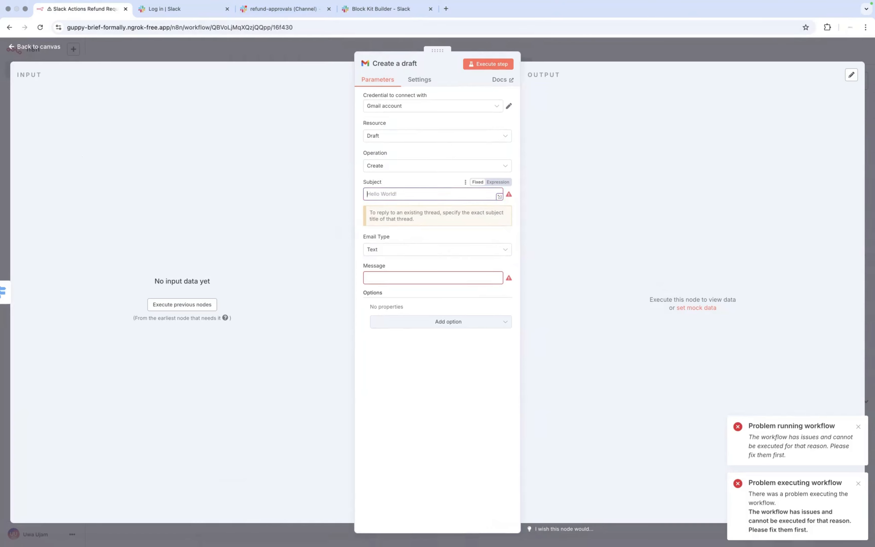
type("Hello")
left_click(393, 278)
type("Test")
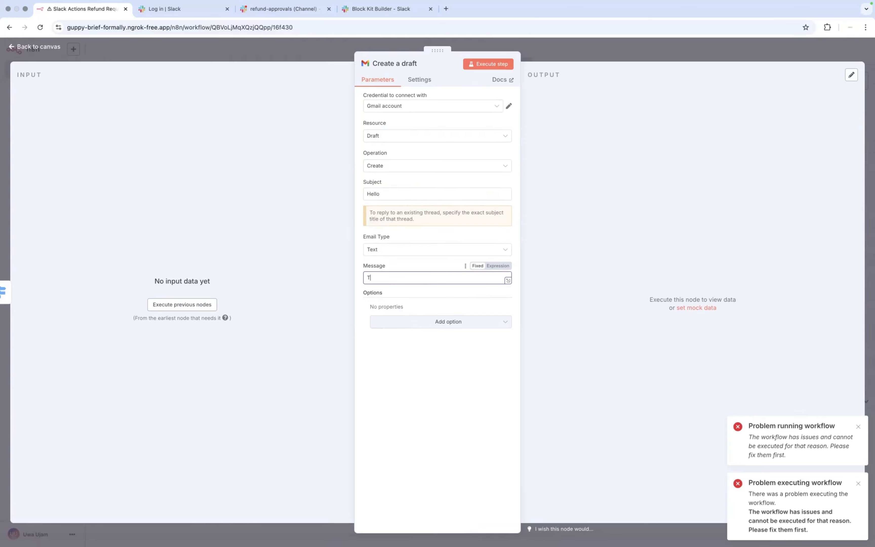
left_click(488, 65)
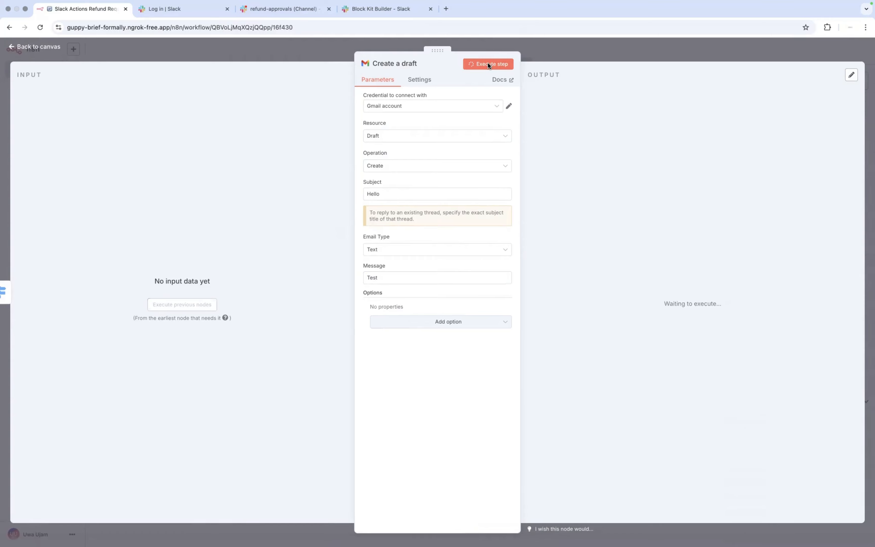
left_click(269, 8)
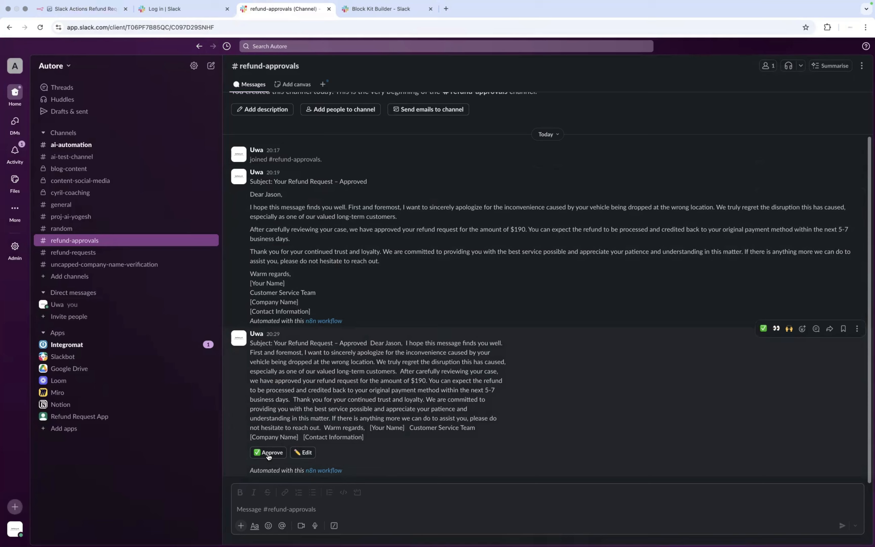
Step: Approve the refund message in Slack and return to n8n's Create a draft DRAFT output
left_click(268, 453)
key("ctrl+Right")
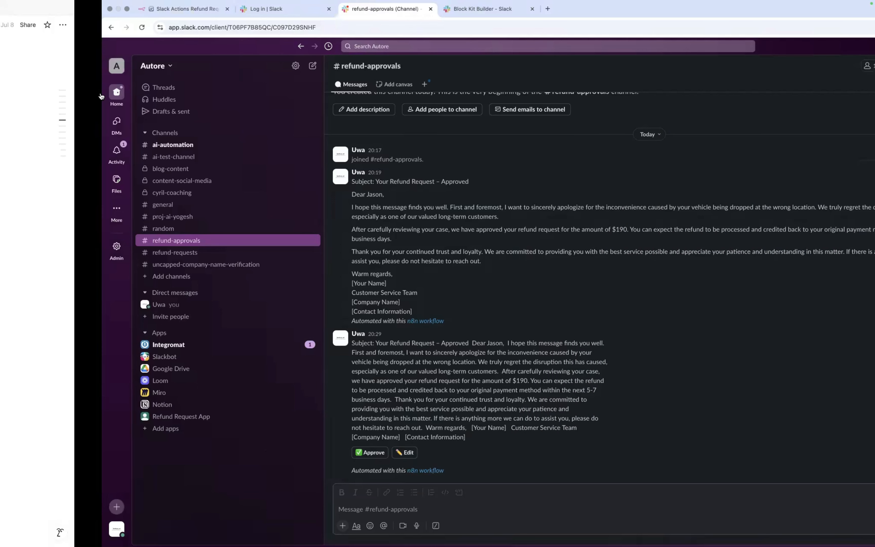
key("super+1")
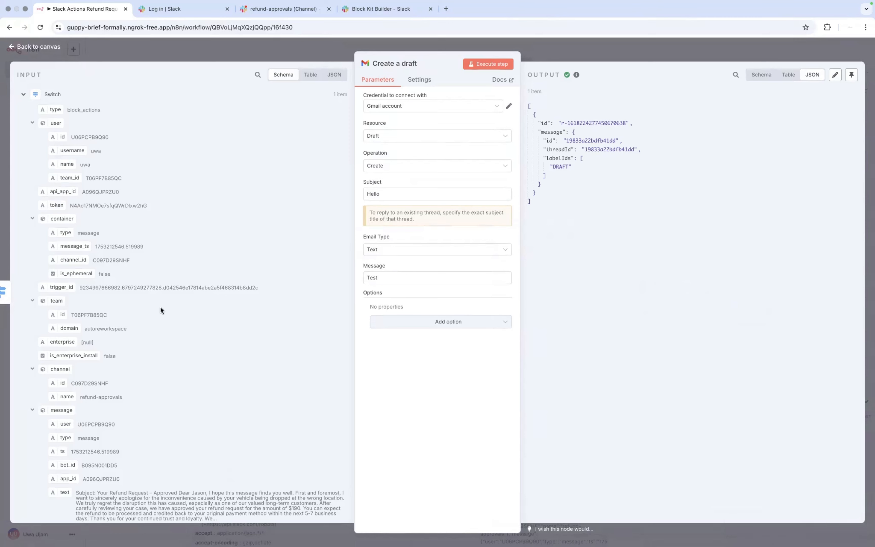
Step: Scroll through the INPUT schema to review the incoming Slack message fields
scroll(160, 307, "down", 5)
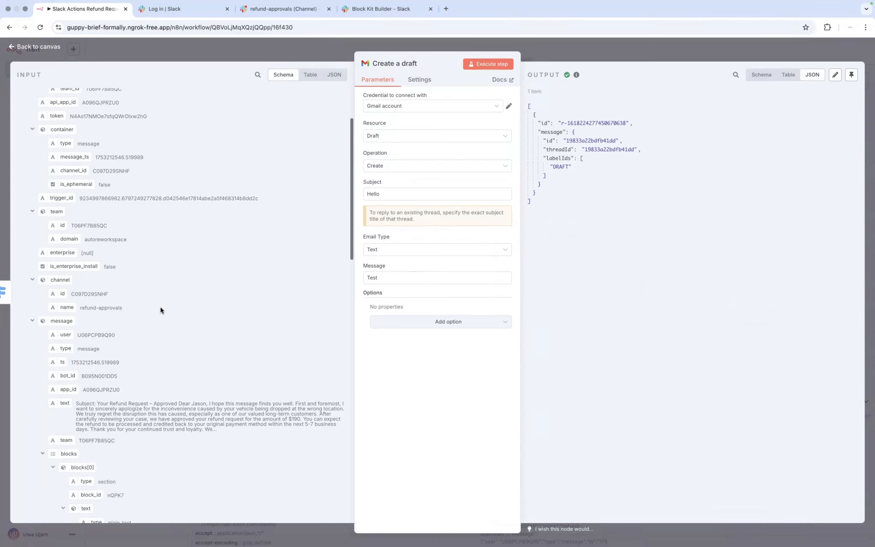
scroll(161, 309, "down", 4)
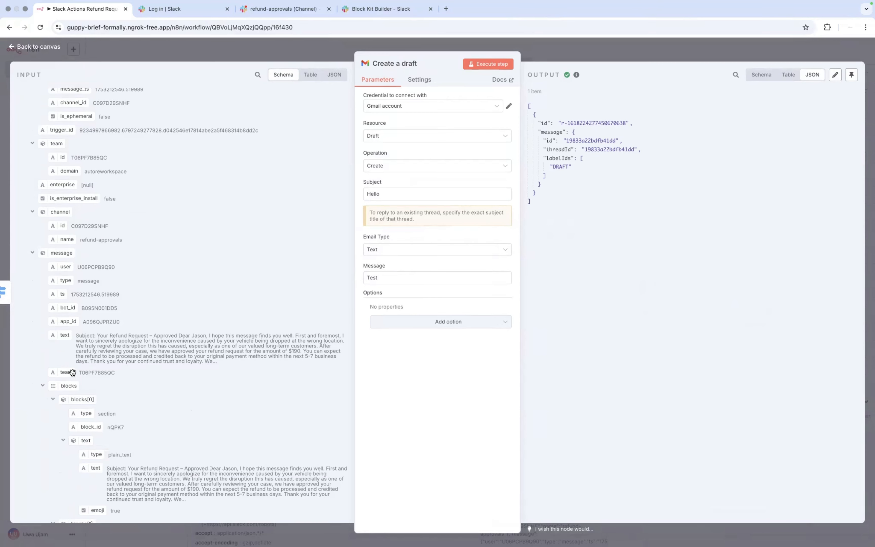
scroll(84, 462, "down", 4)
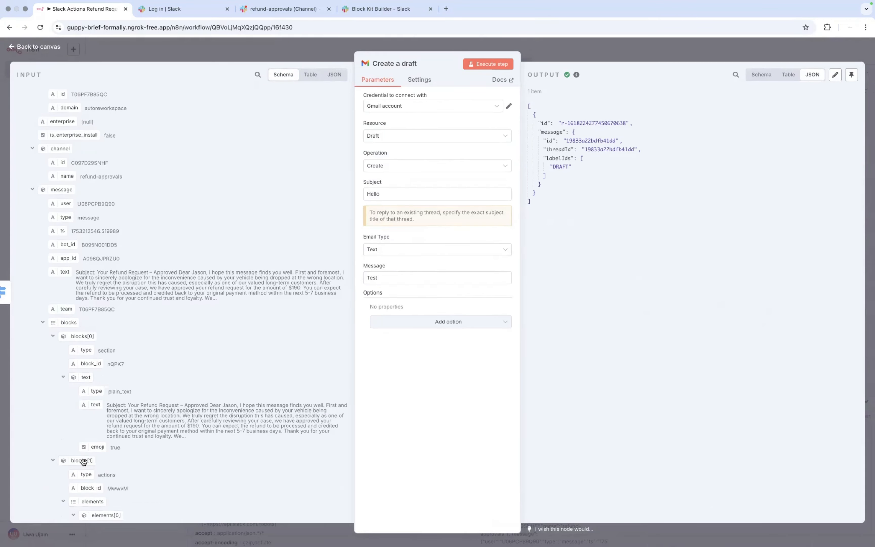
scroll(84, 462, "down", 1)
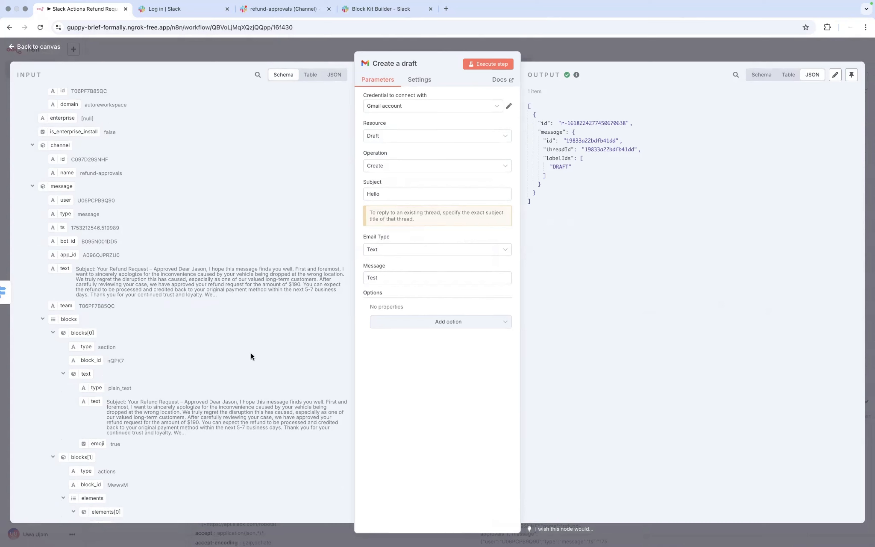
Step: Clear the draft's Message text and try mapping an incoming Slack text field into it
left_click(391, 278)
key("BackSpace")
key("BackSpace")
key("BackSpace")
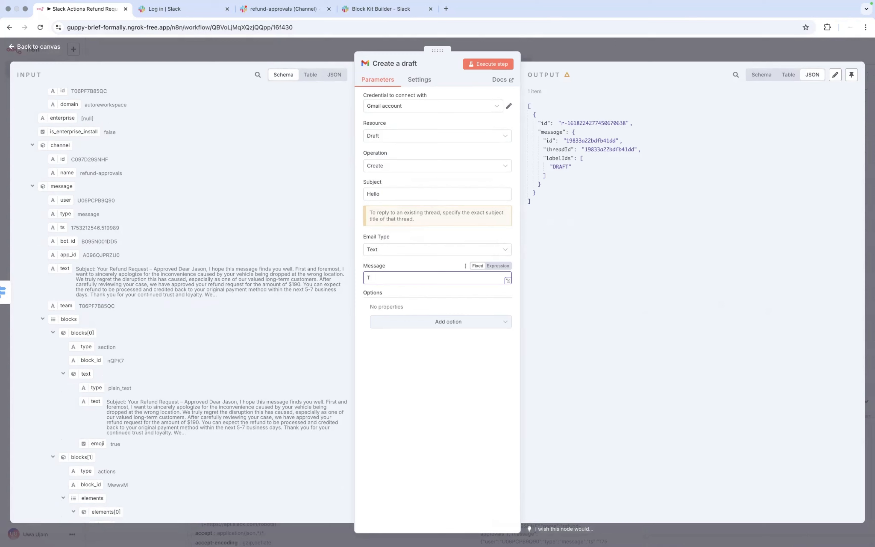
key("BackSpace")
left_click_drag(92, 401, 392, 278)
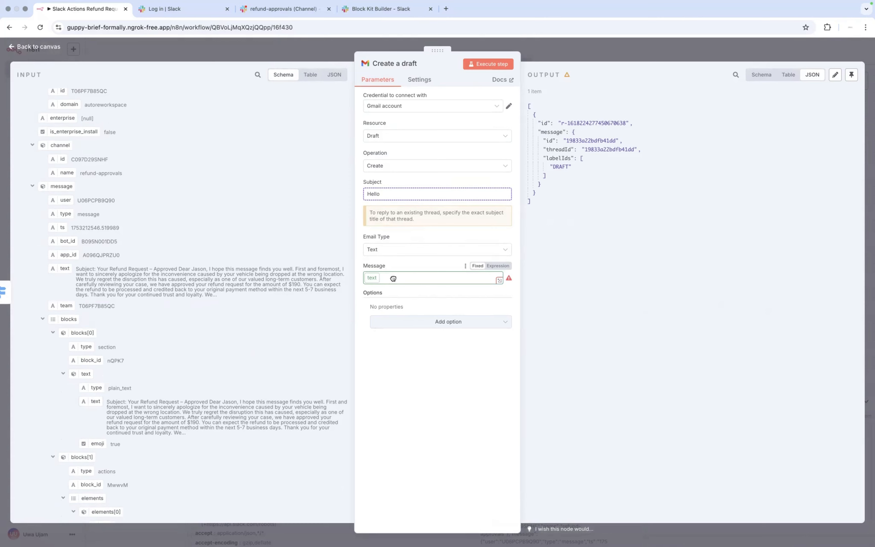
left_click_drag(388, 283, 238, 382)
Step: Browse the Slack payload's blocks fields in the INPUT schema
scroll(238, 382, "down", 5)
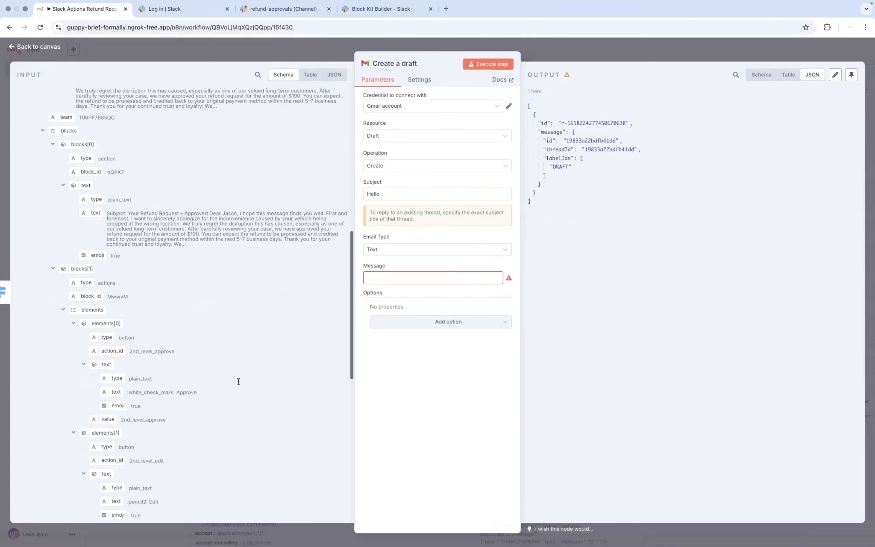
scroll(238, 381, "down", 7)
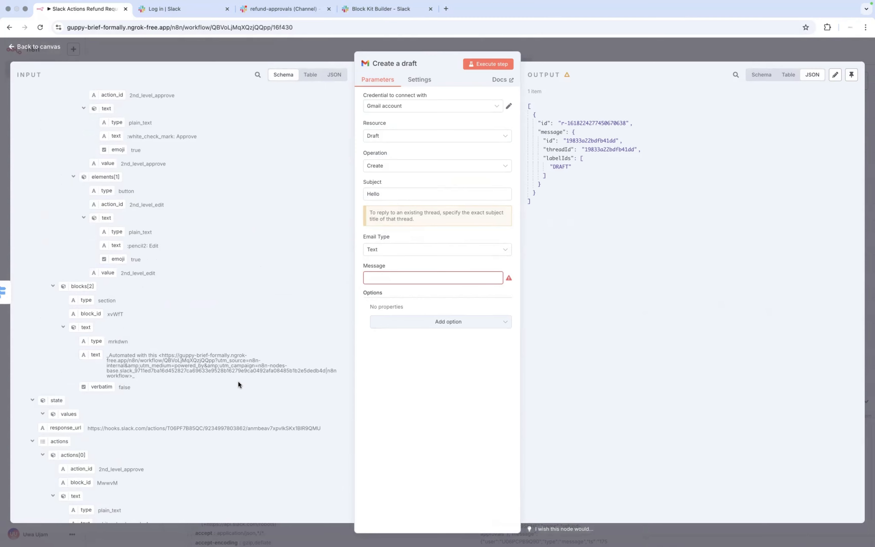
scroll(238, 380, "down", 3)
scroll(238, 381, "down", 2)
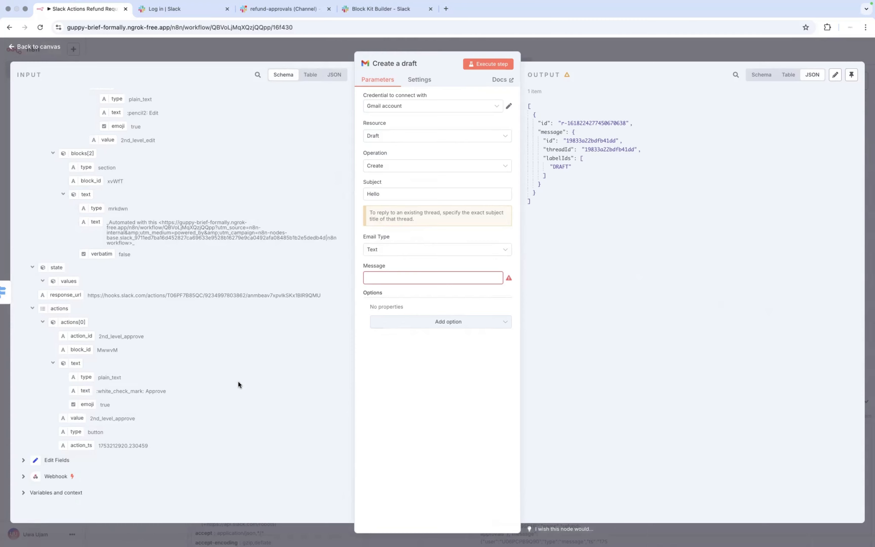
scroll(238, 383, "up", 10)
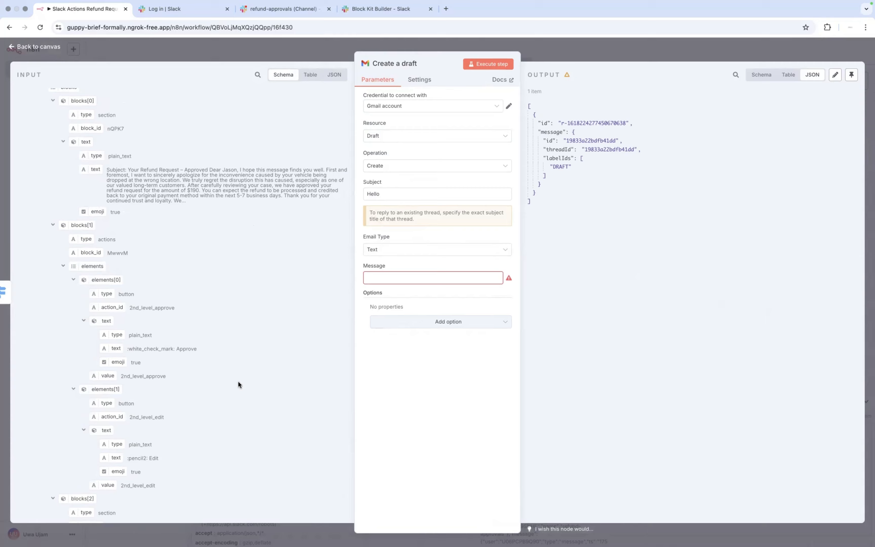
scroll(238, 384, "up", 10)
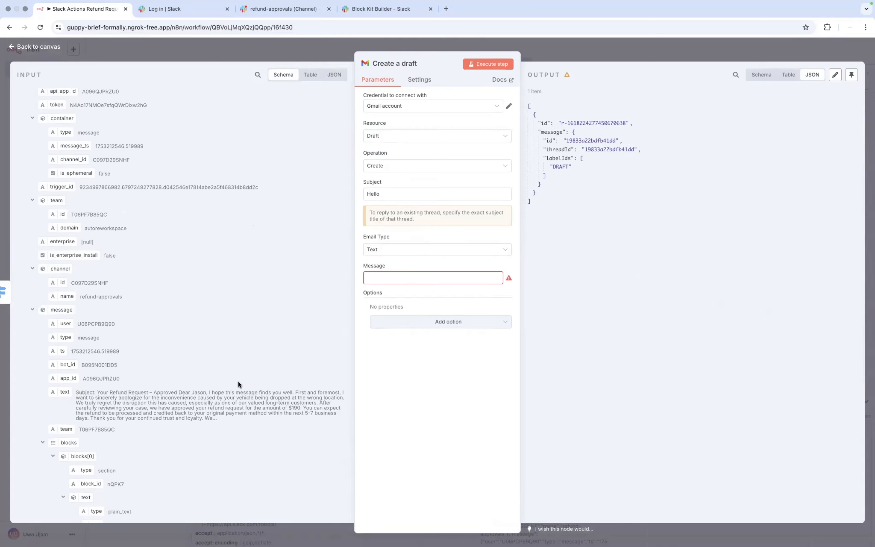
scroll(238, 383, "down", 2)
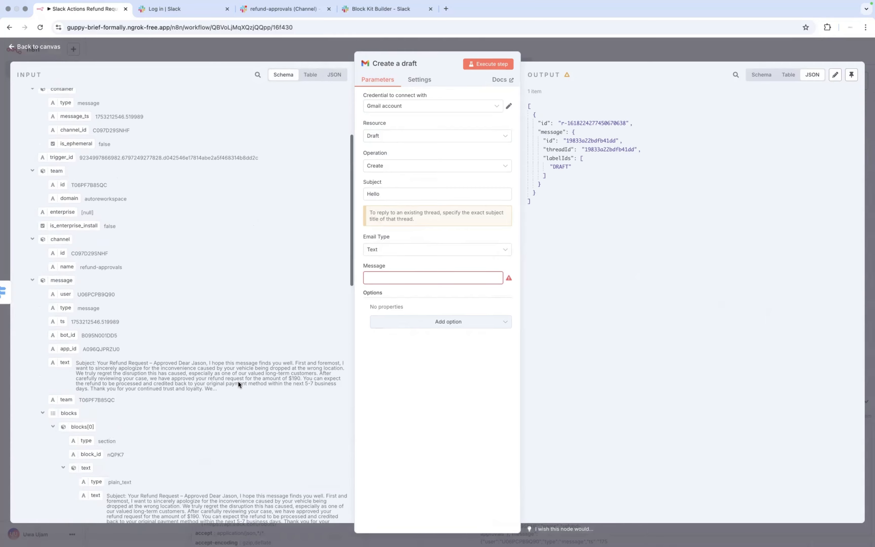
scroll(237, 380, "down", 10)
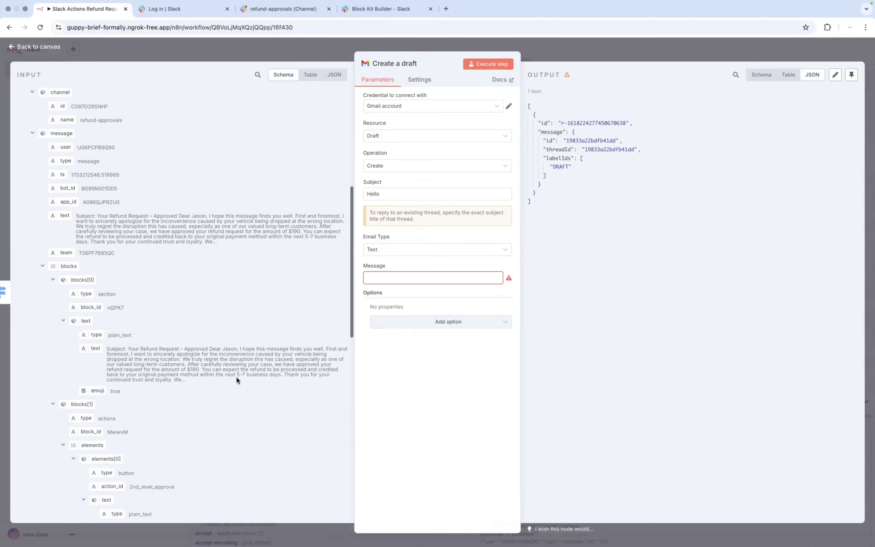
scroll(236, 377, "down", 5)
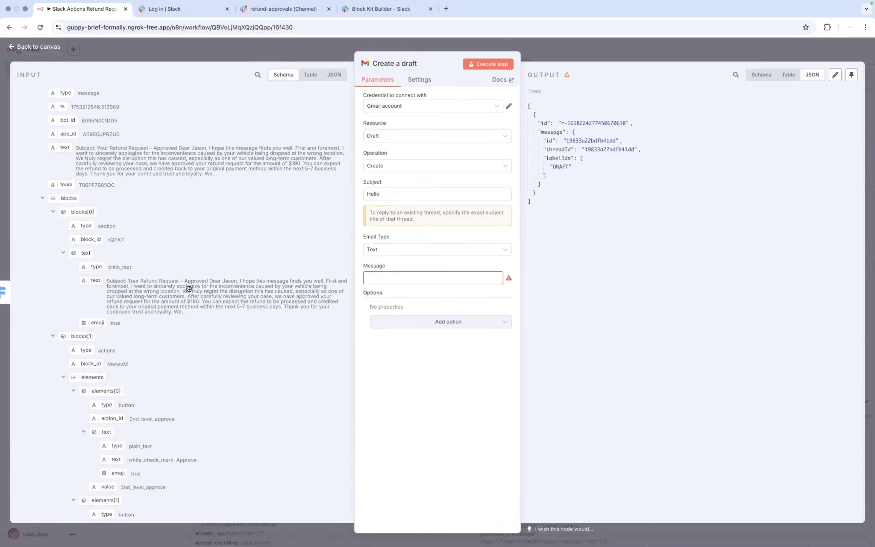
Step: Map blocks[0].text.text into the draft Message, keeping Email Type as Text
left_click_drag(188, 288, 416, 281)
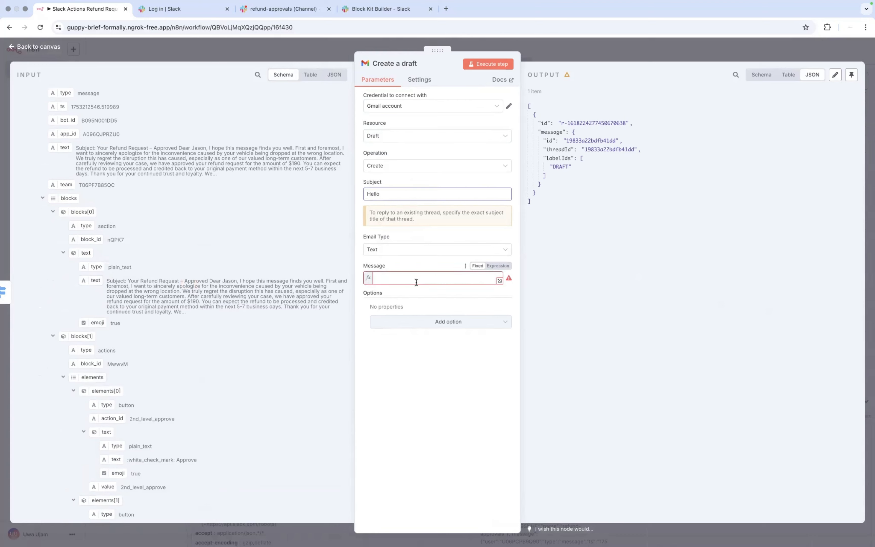
left_click(403, 252)
left_click(404, 252)
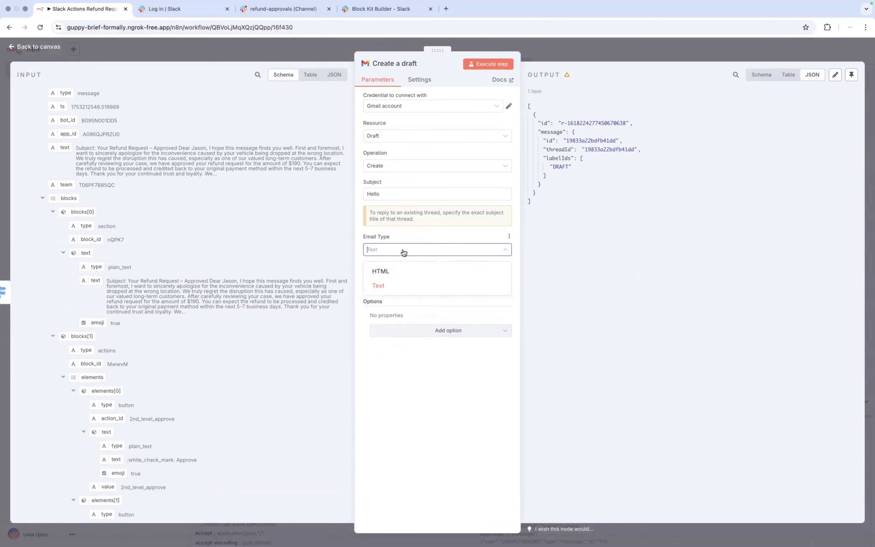
left_click(403, 252)
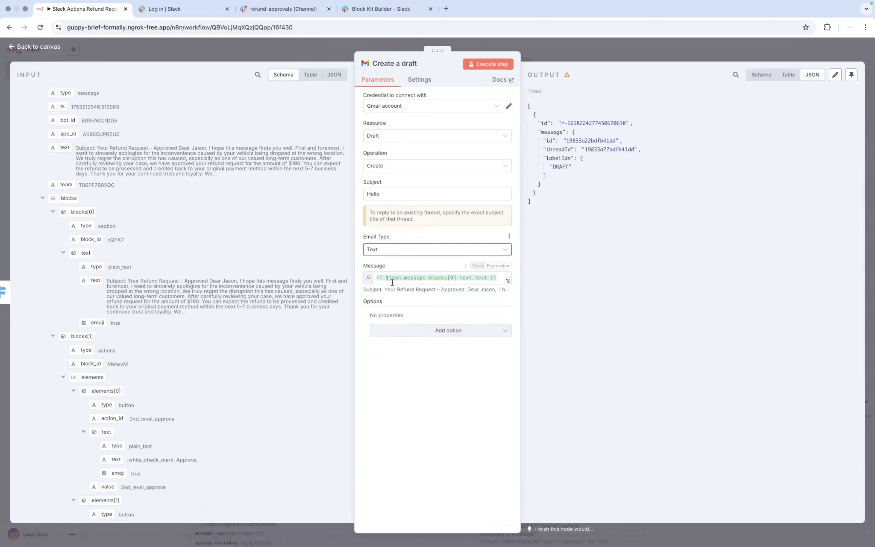
Step: Set the draft Subject to 'Your Refund Request – Approved' and close the node
left_click(400, 195)
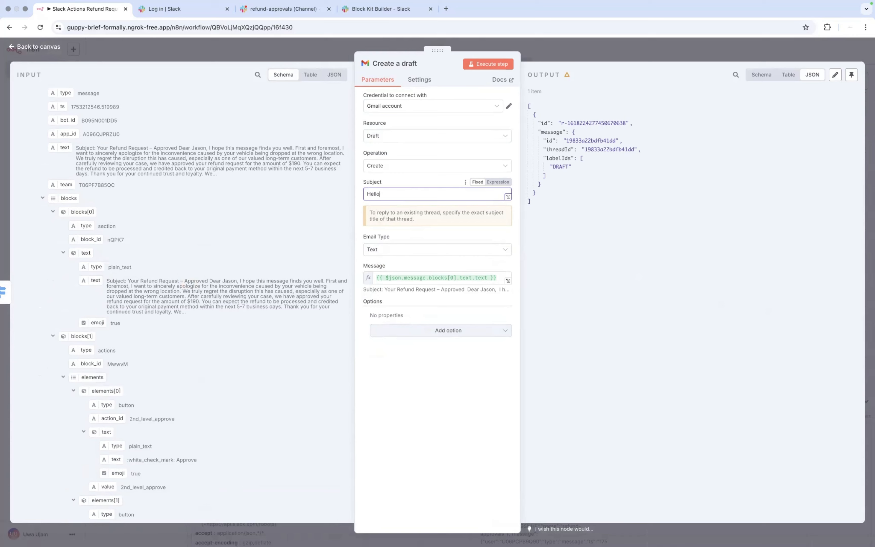
key("BackSpace")
key("BackSpace")
key("BackSpace")
key("BackSpace")
key("BackSpace")
left_click_drag(208, 280, 128, 280)
key("super+c")
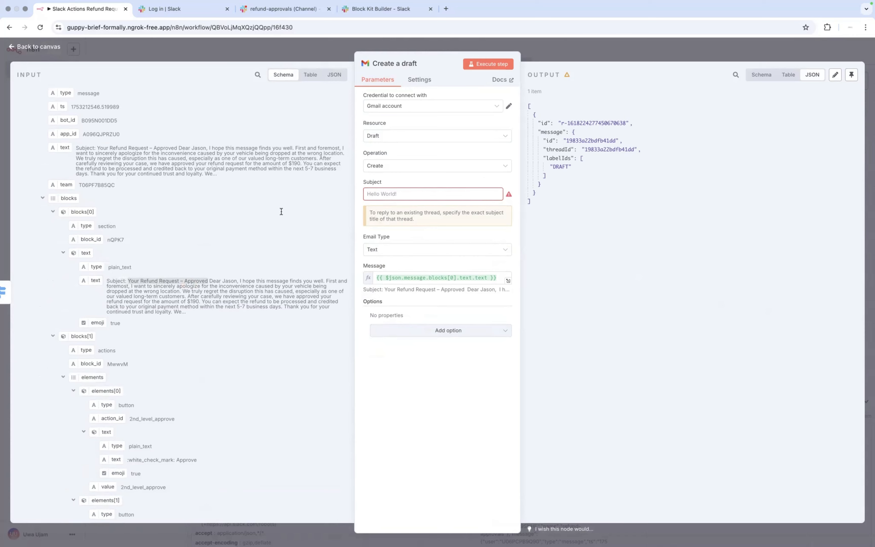
left_click(386, 193)
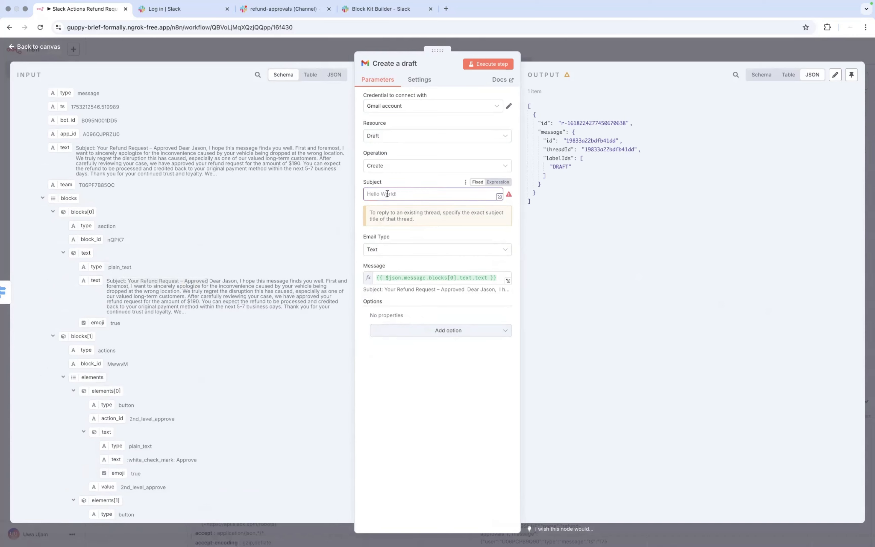
key("super+v")
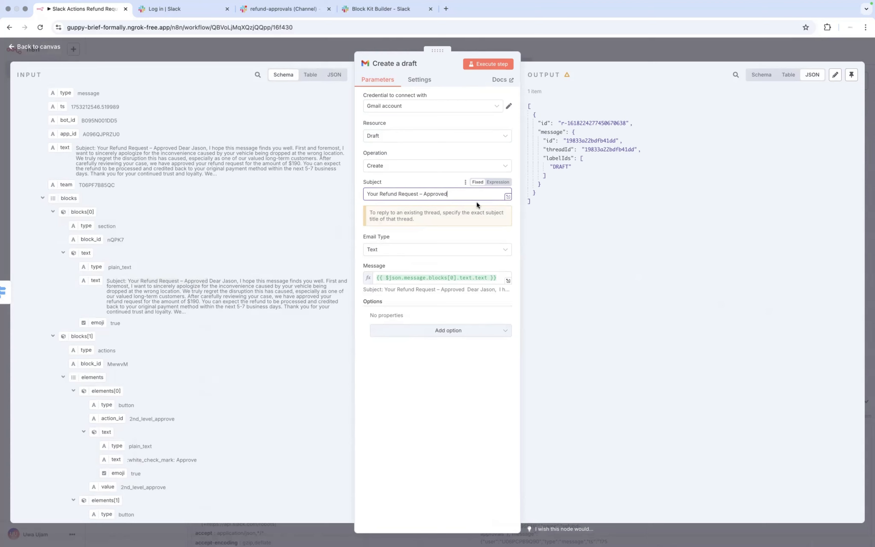
left_click(498, 387)
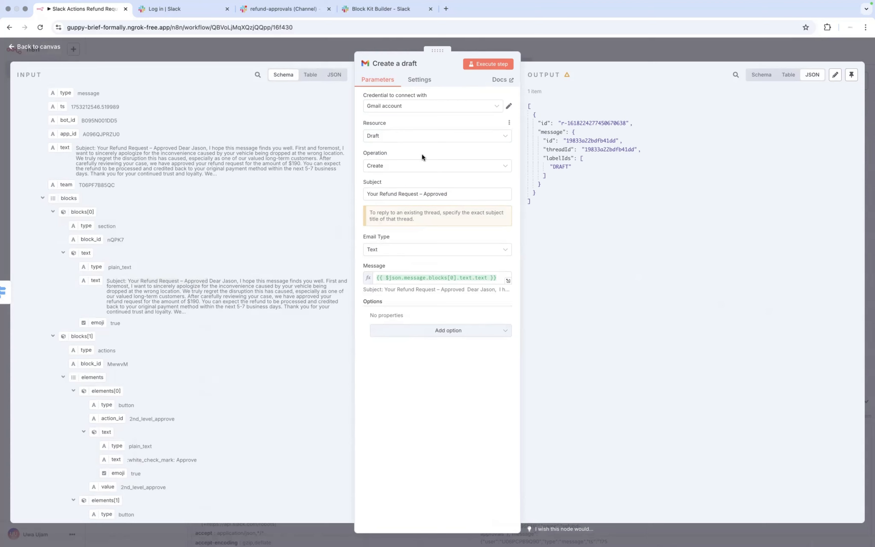
left_click(11, 47)
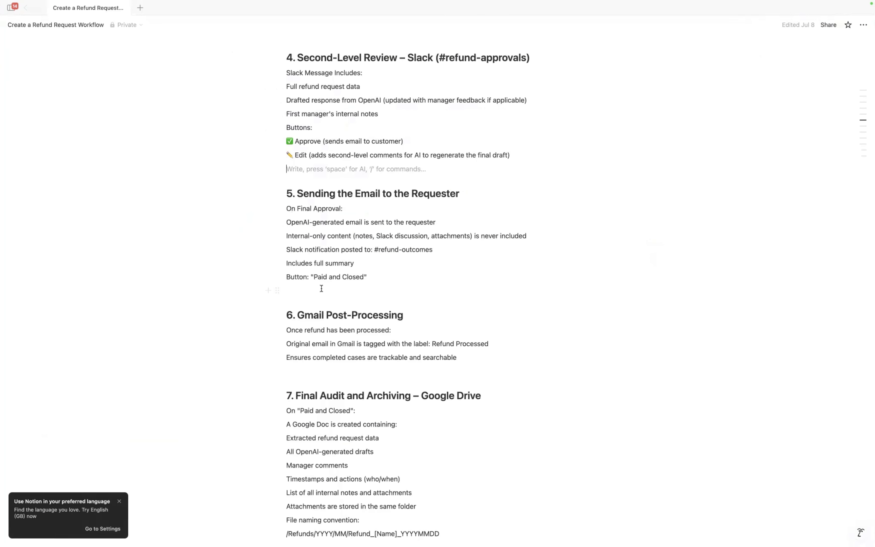
Step: Review the Notion spec's Second-Level Review section, then bring up Slack's #refund-approvals channel
scroll(315, 162, "up", 1)
scroll(315, 161, "up", 1)
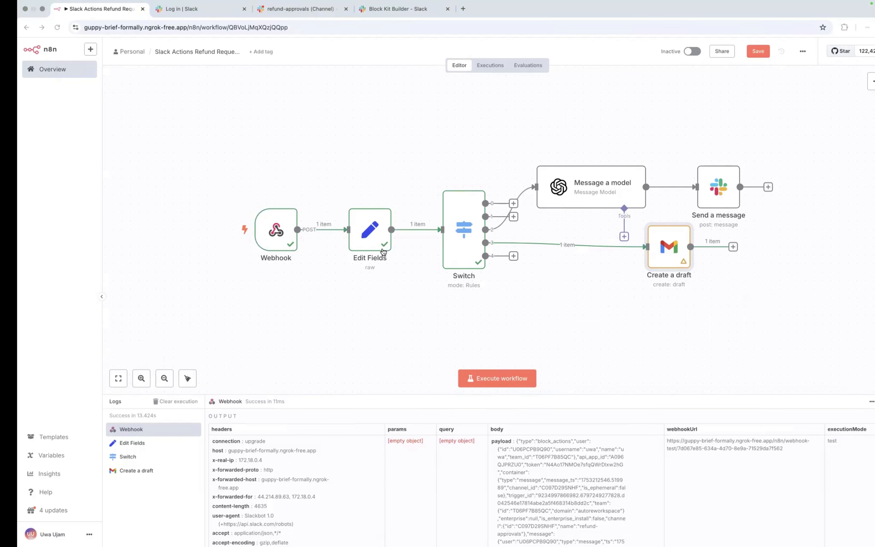
key("ctrl+Right")
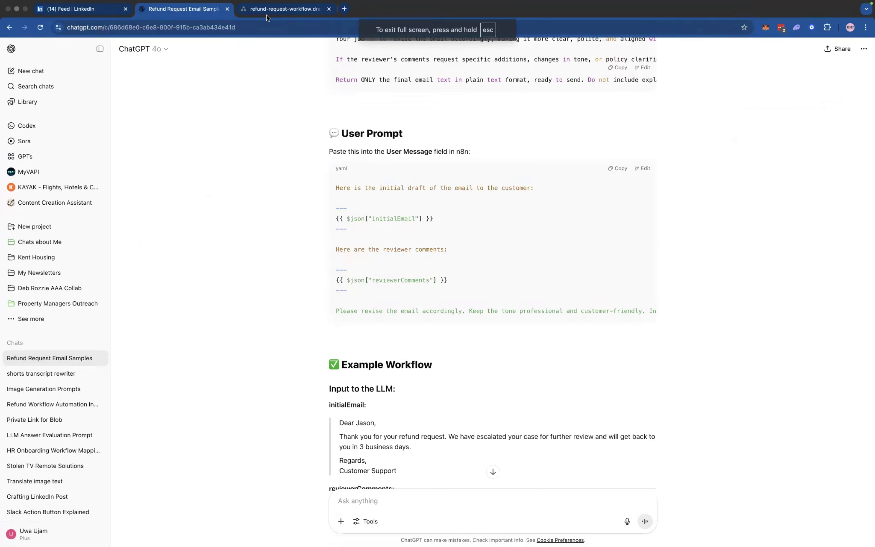
key("ctrl+Left")
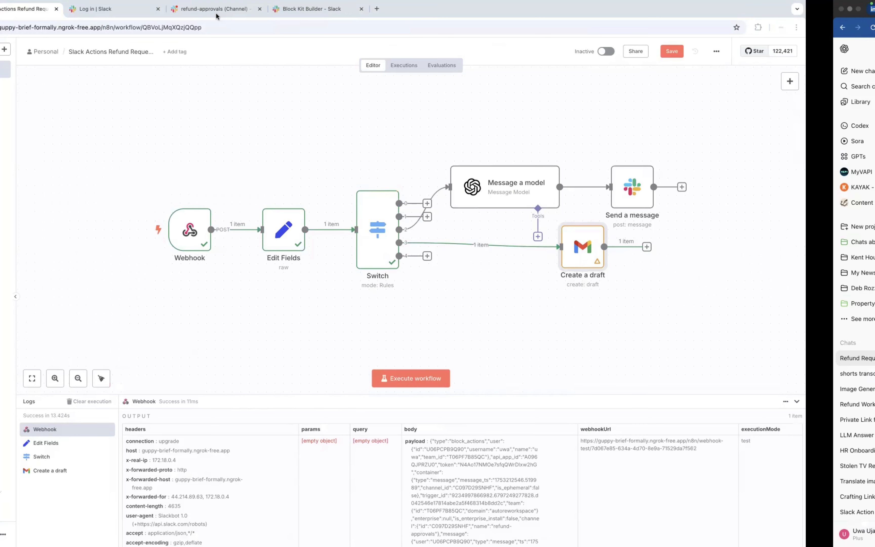
left_click(264, 11)
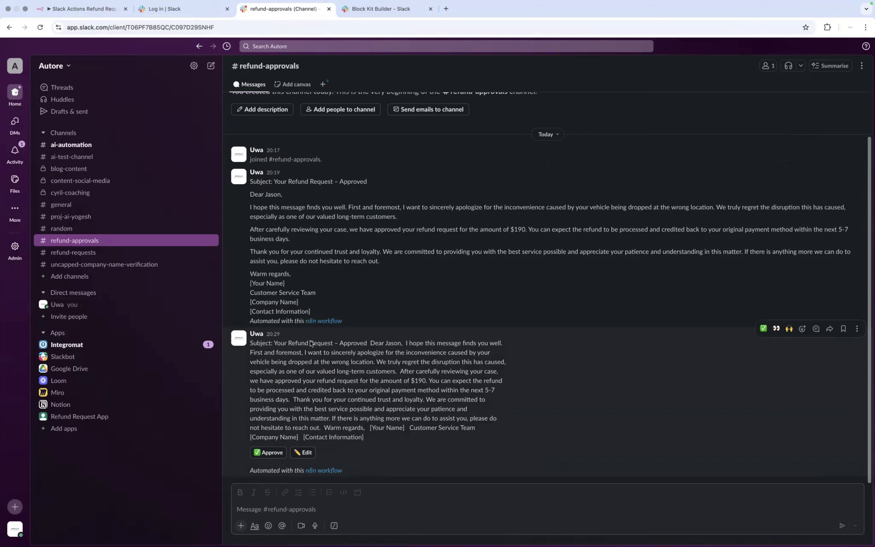
Step: In Block Kit Builder, append a multiline plain text input block after the Approve and Edit buttons
left_click(397, 10)
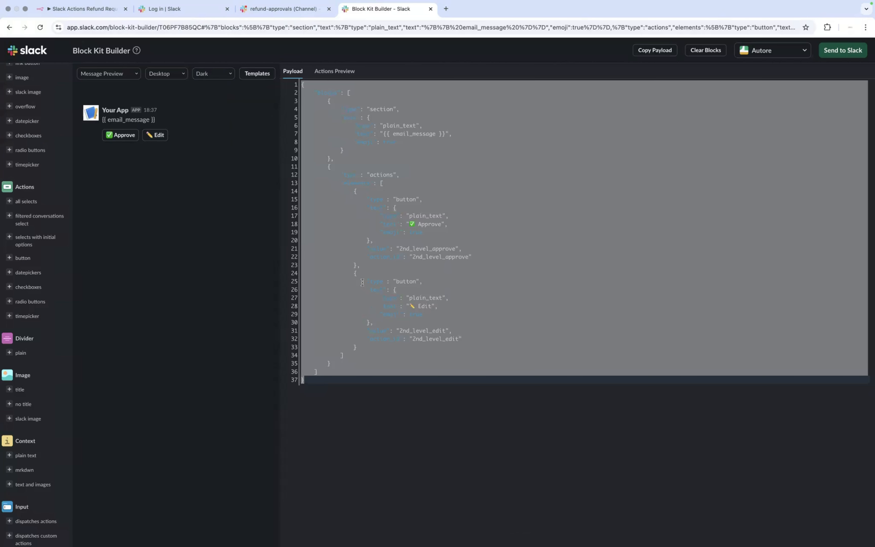
left_click(362, 283)
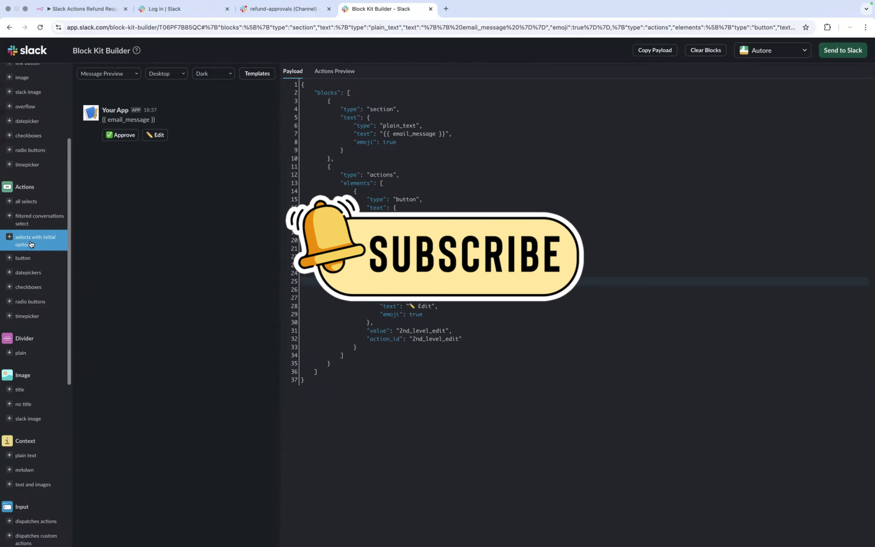
scroll(34, 245, "up", 4)
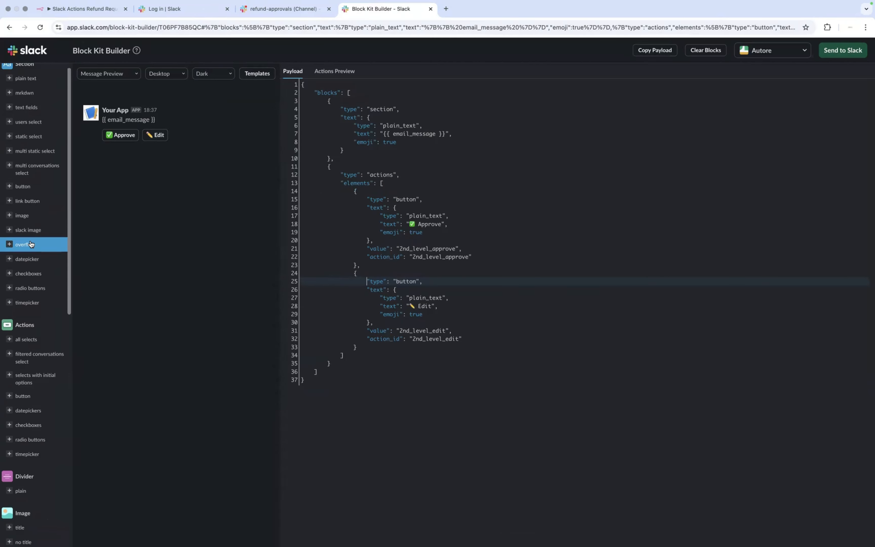
scroll(32, 245, "up", 1)
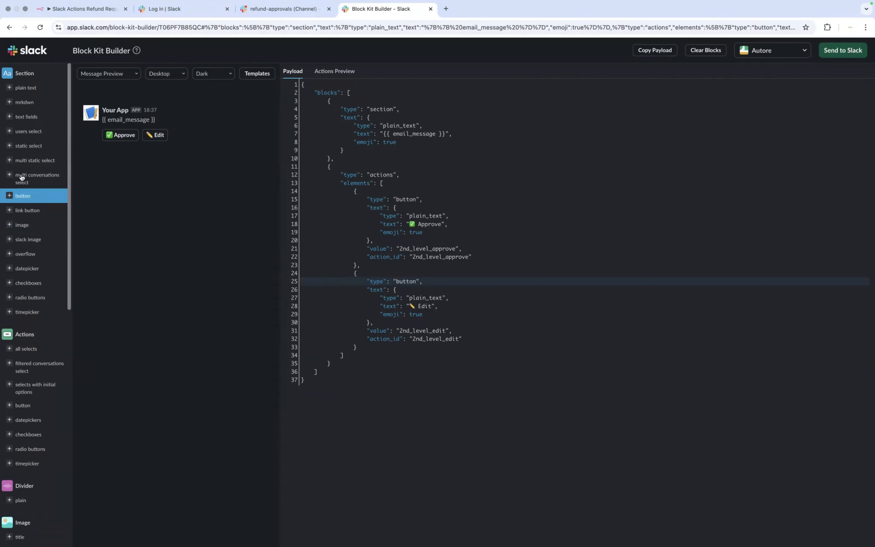
scroll(23, 269, "down", 3)
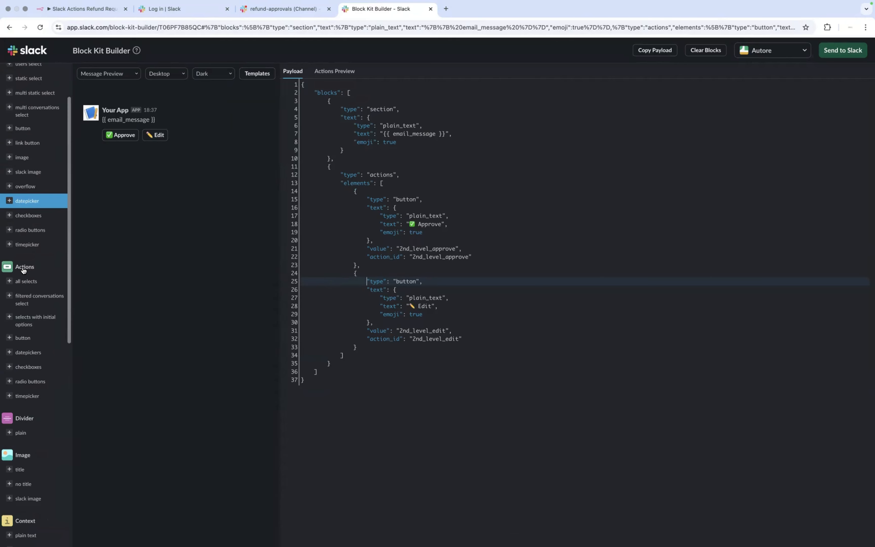
scroll(23, 269, "down", 3)
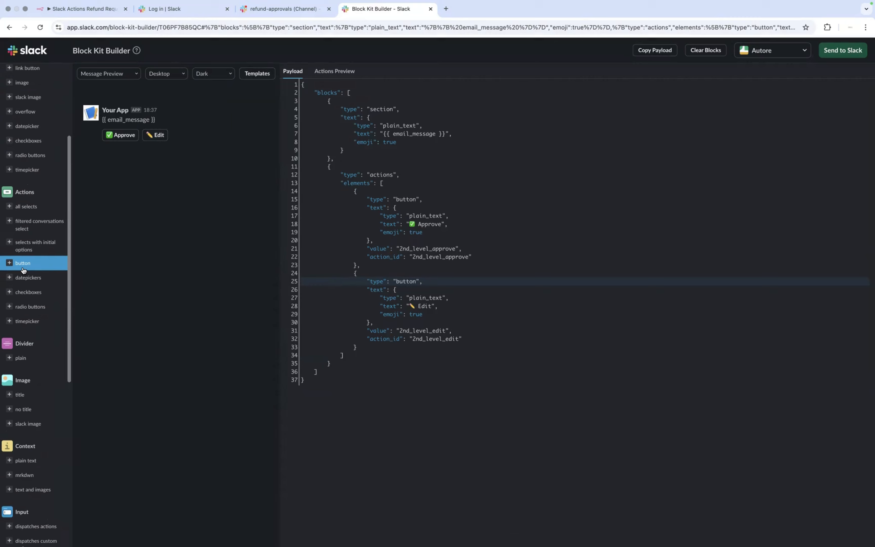
scroll(23, 270, "down", 1)
scroll(23, 269, "down", 4)
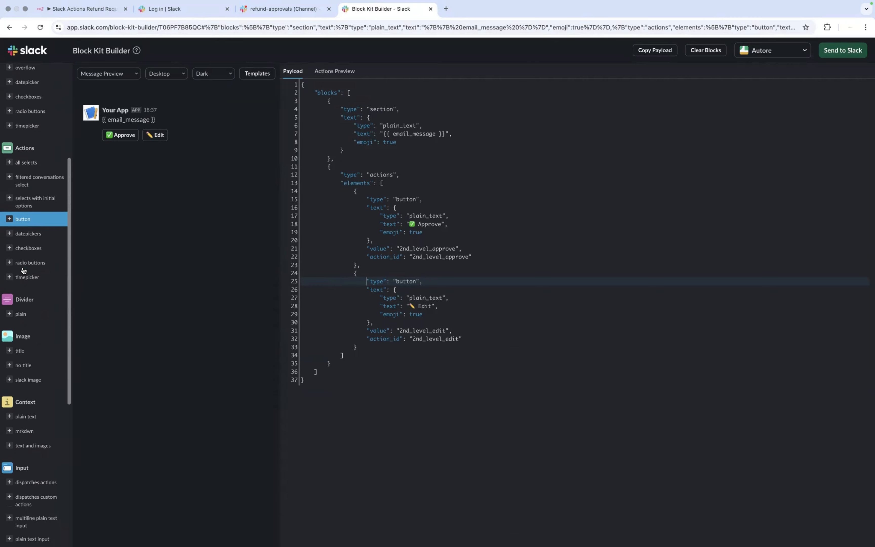
scroll(23, 269, "down", 2)
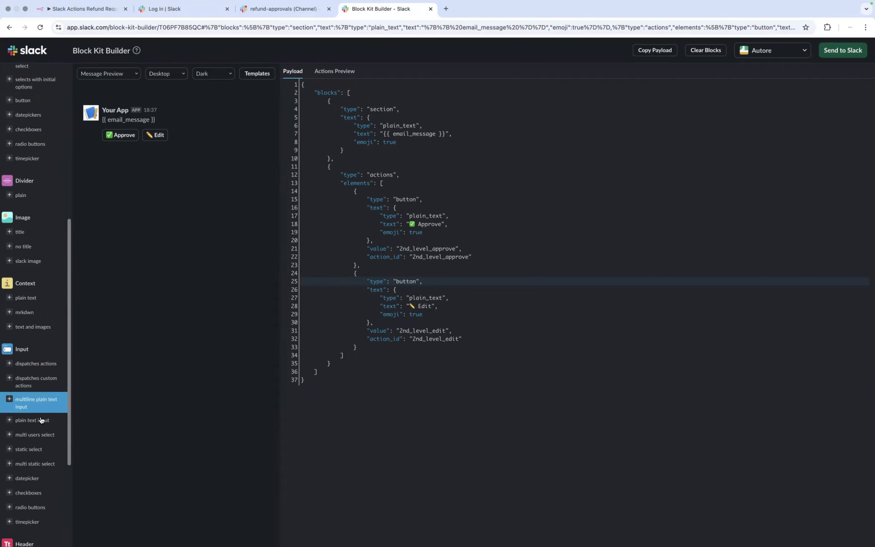
scroll(42, 420, "down", 1)
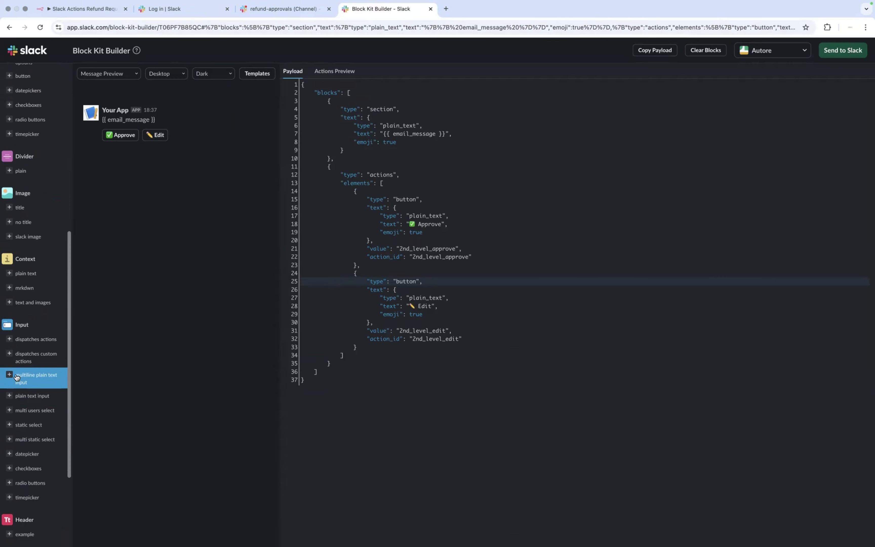
left_click(16, 377)
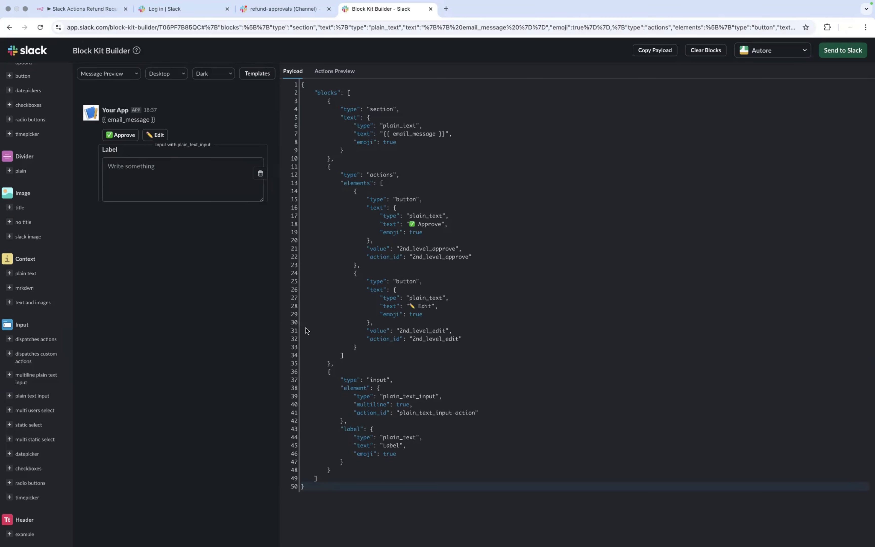
Step: Move the input block to just after the section block and relabel it 'Review'
left_click(337, 469)
left_click_drag(330, 438, 332, 366)
key("super+c")
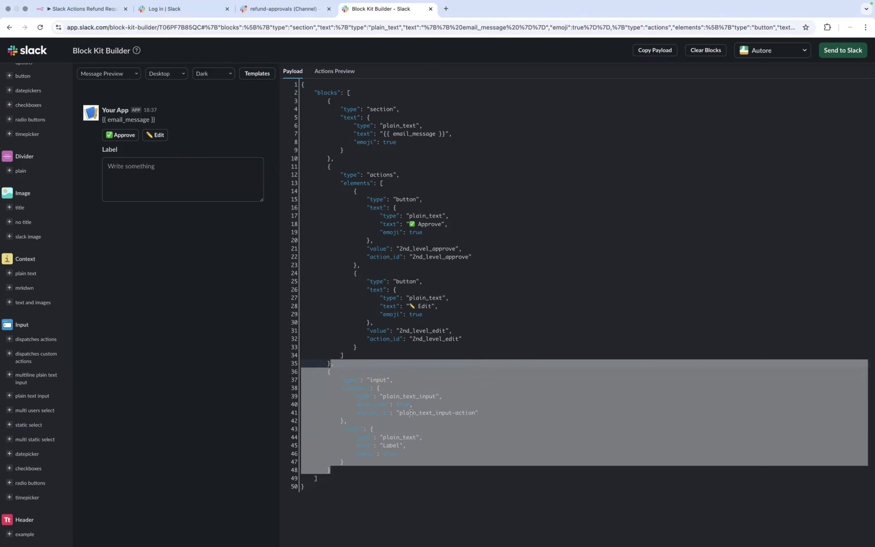
key("BackSpace")
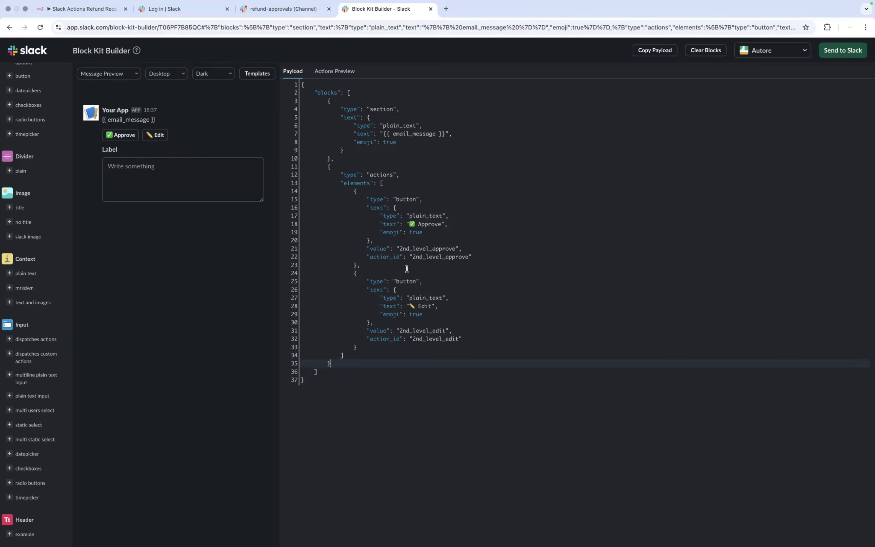
left_click(336, 160)
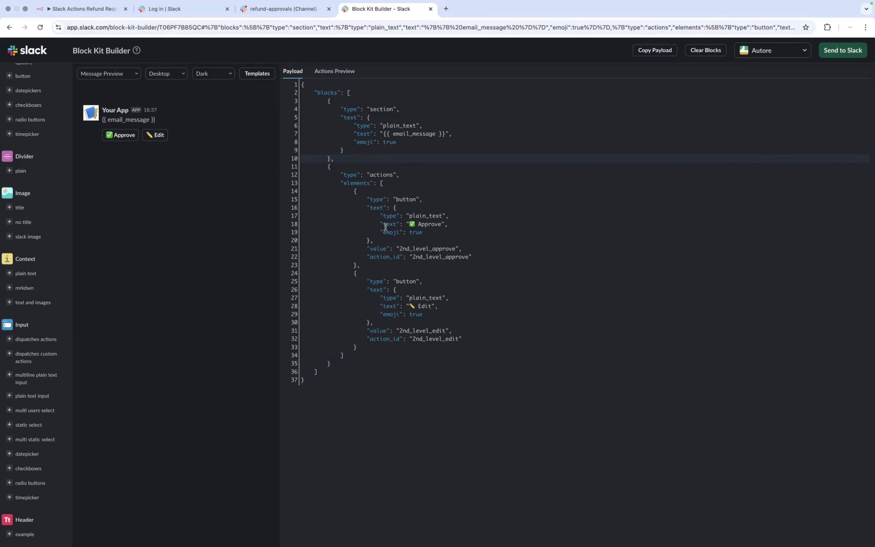
key("super+v")
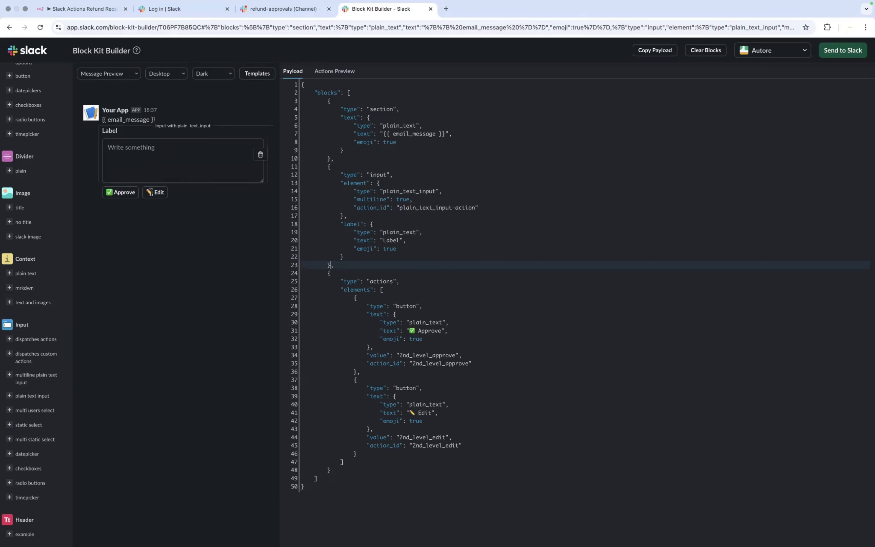
double_click(390, 241)
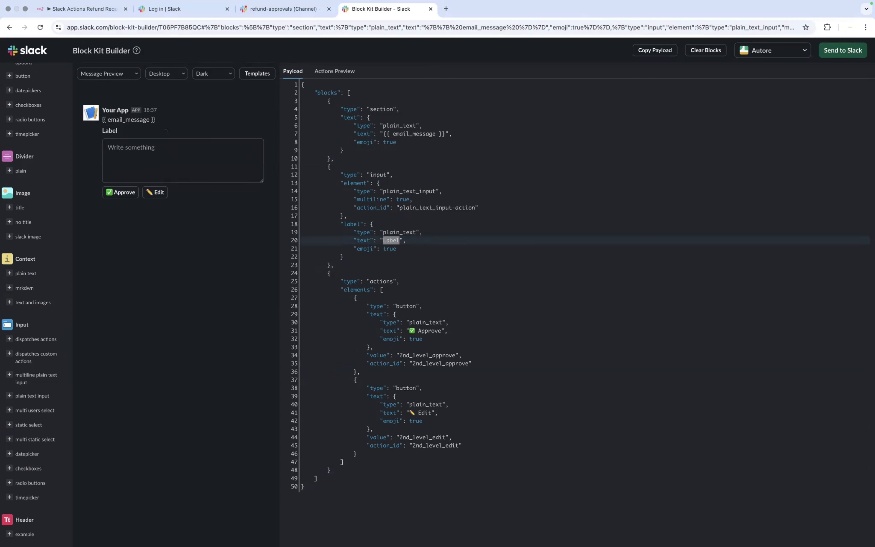
type("Review")
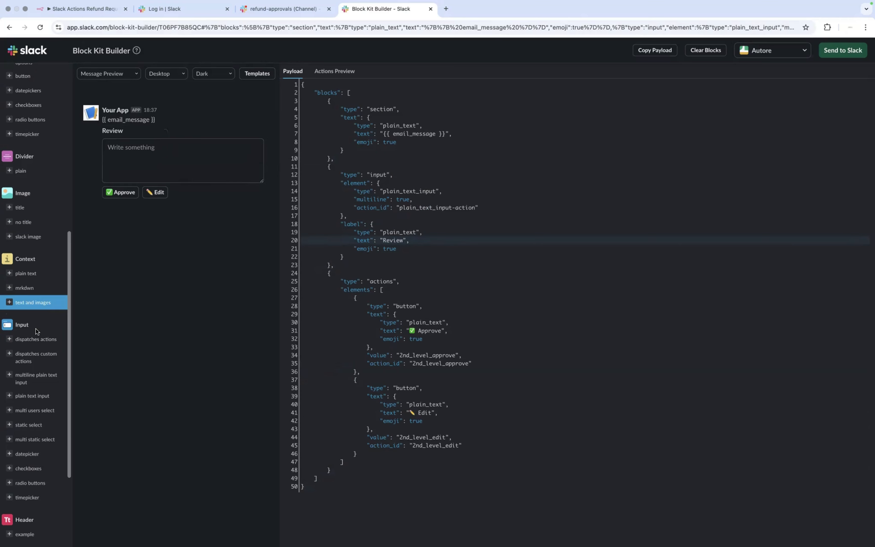
Step: Add a plain divider block to the Block Kit payload
scroll(37, 331, "down", 1)
scroll(37, 332, "down", 7)
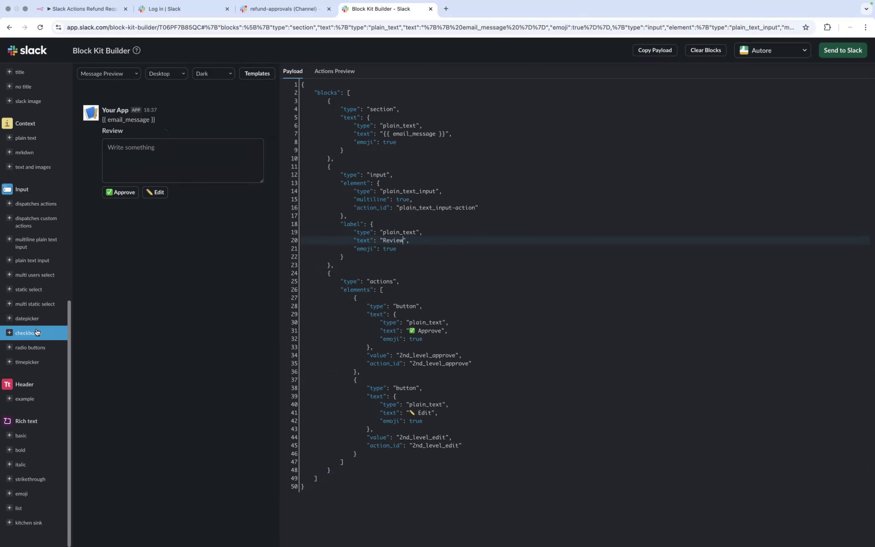
scroll(37, 332, "up", 7)
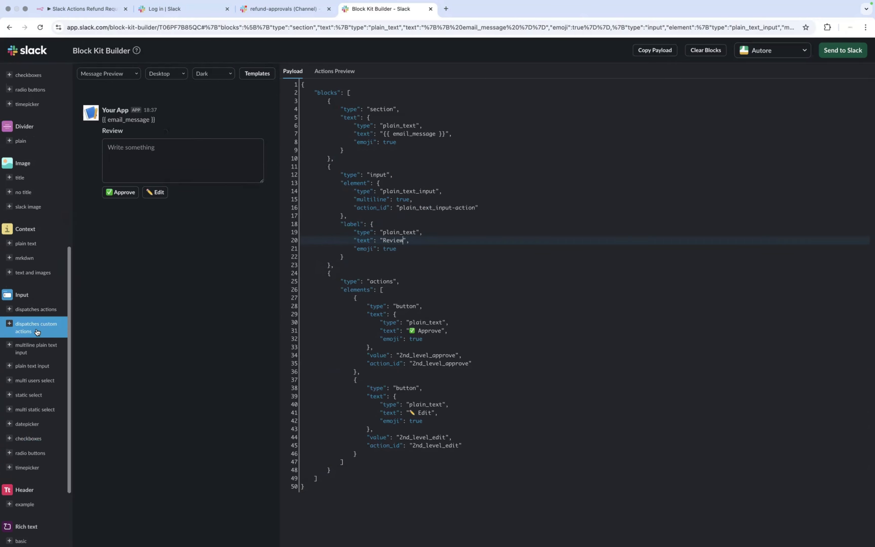
scroll(36, 331, "up", 13)
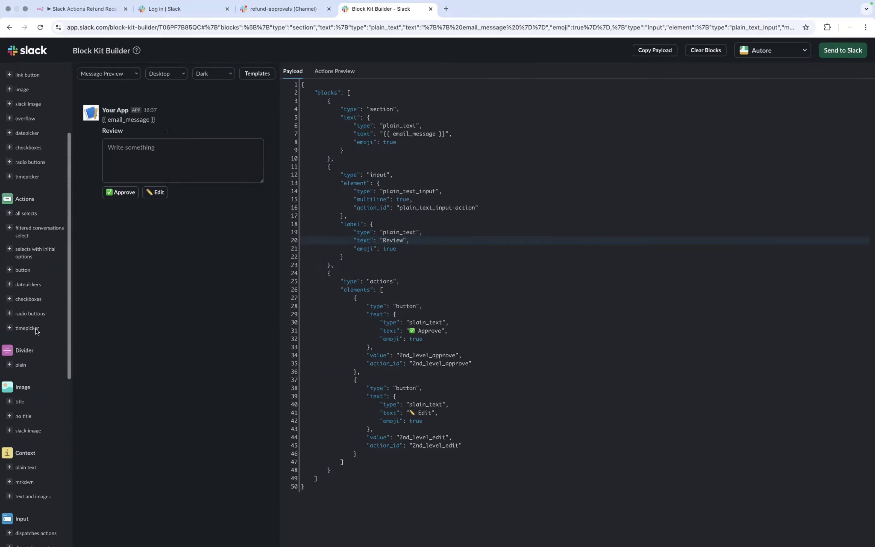
scroll(37, 331, "up", 8)
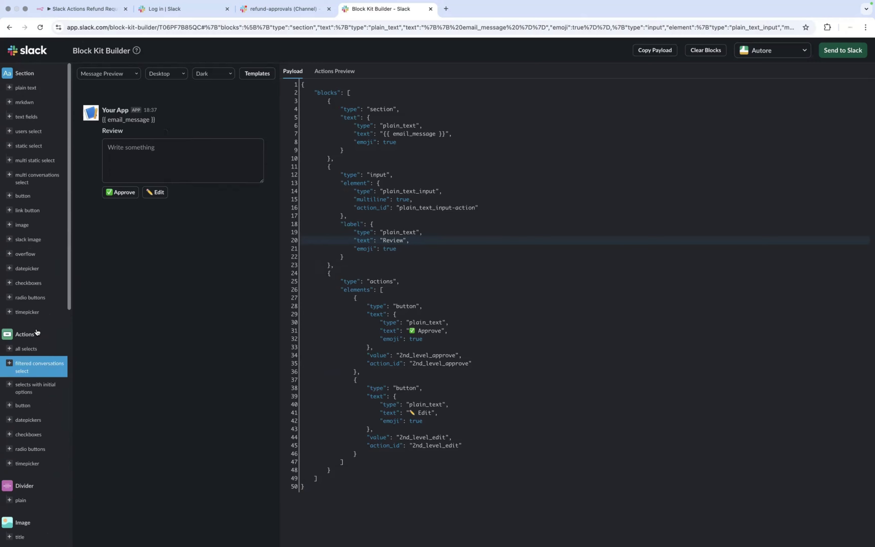
scroll(36, 332, "down", 7)
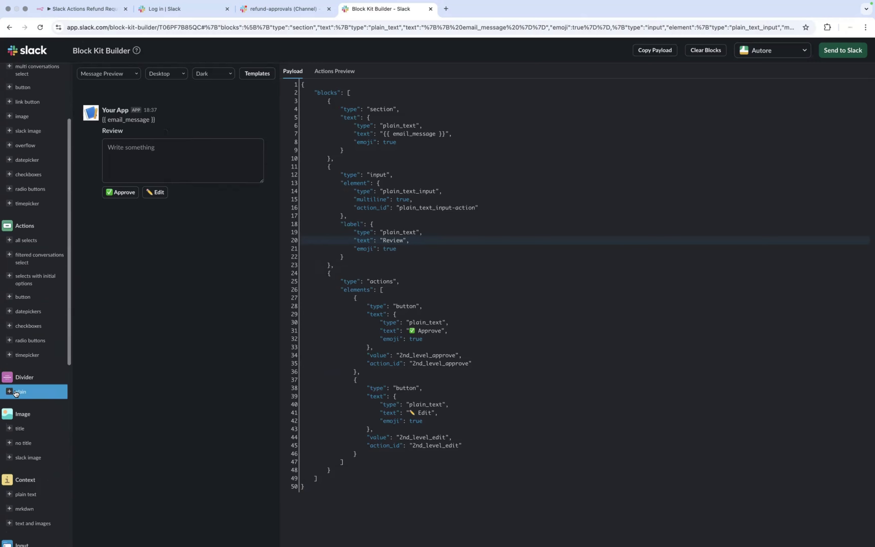
left_click(15, 392)
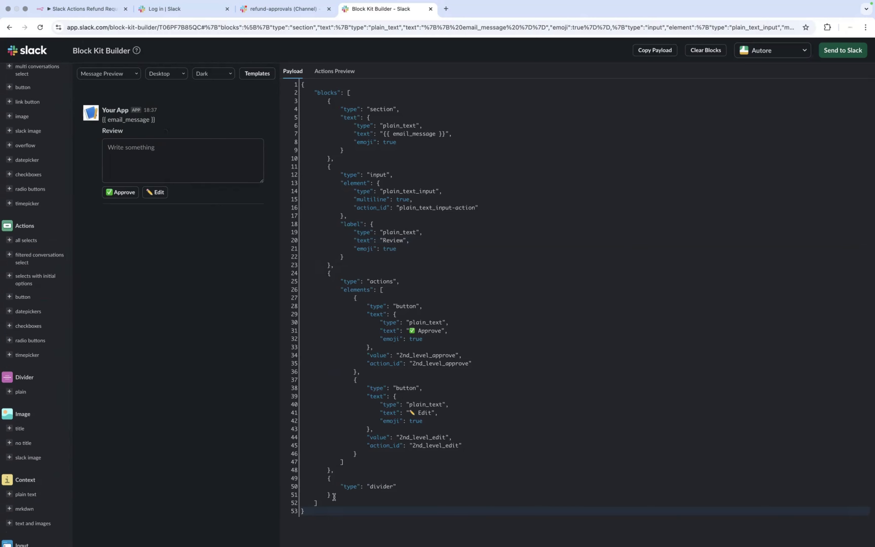
Step: Move the divider right after the section block, then select the whole payload
left_click_drag(334, 497, 331, 469)
key("super+c")
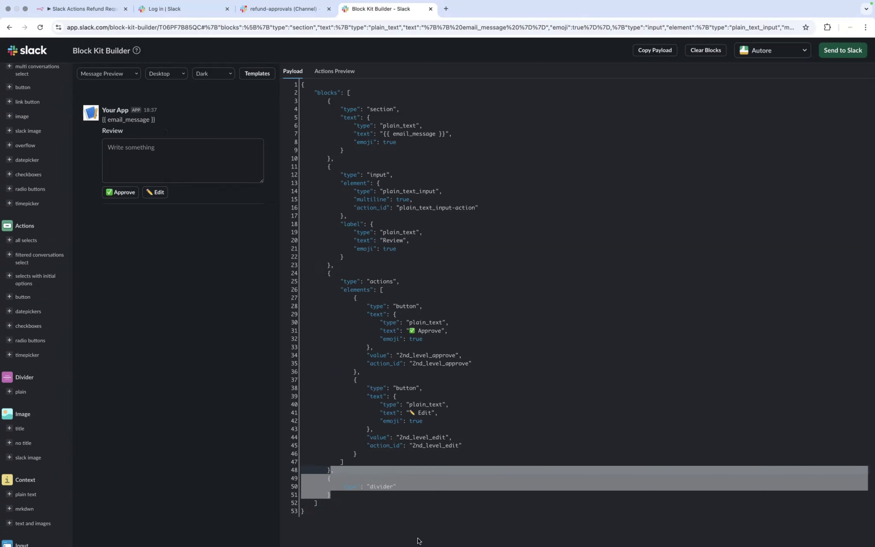
key("BackSpace")
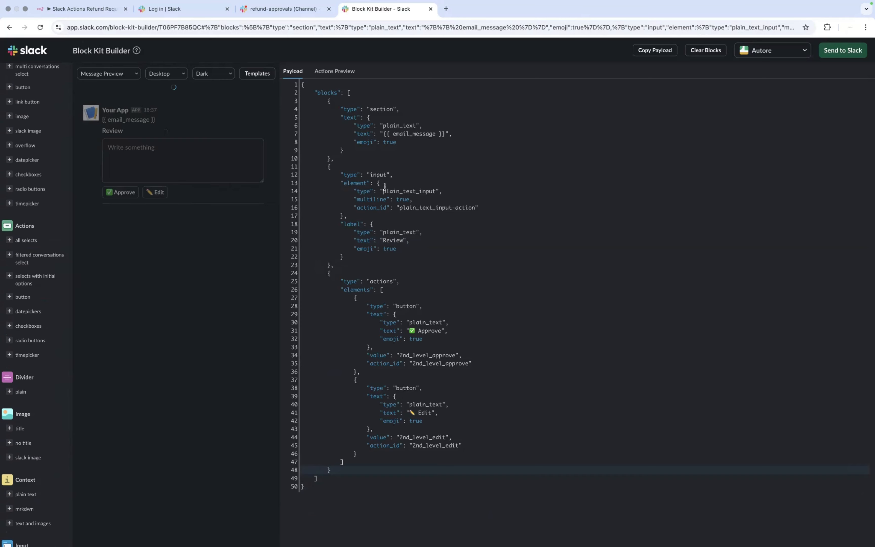
left_click(330, 159)
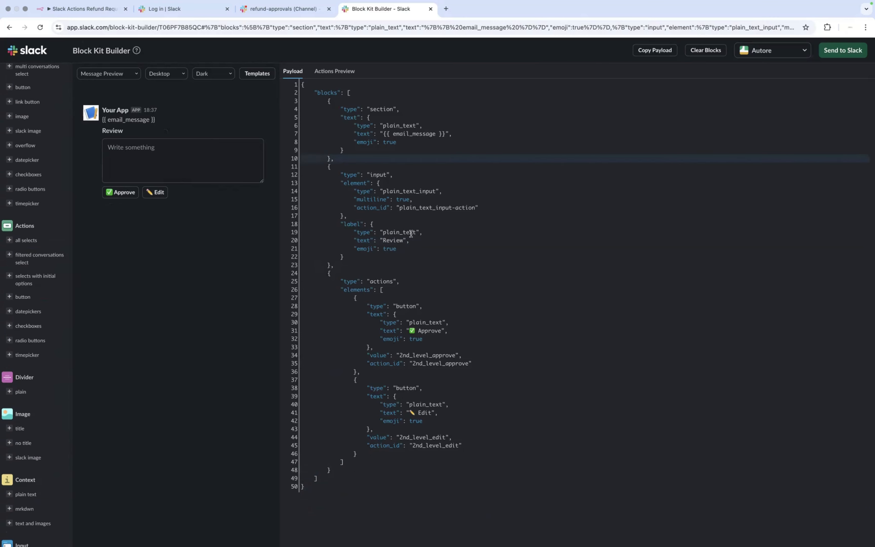
key("super+v")
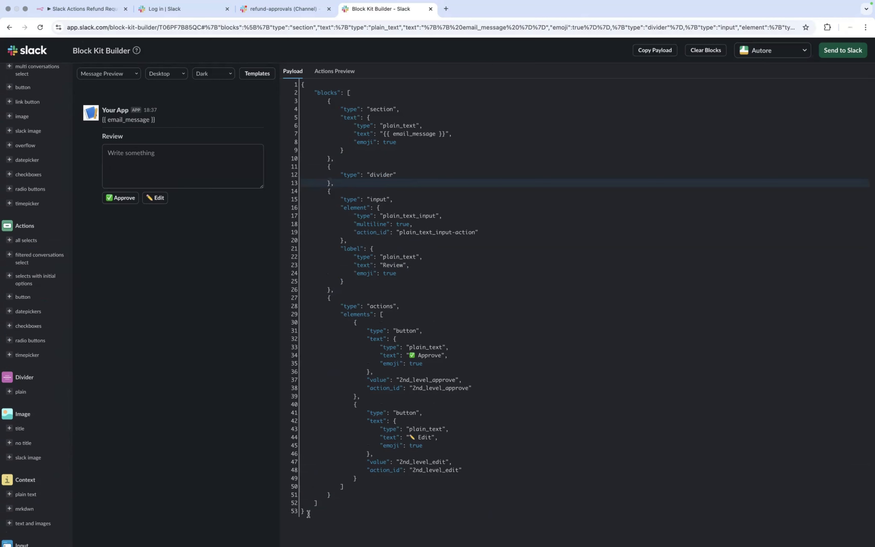
left_click_drag(308, 513, 267, 225)
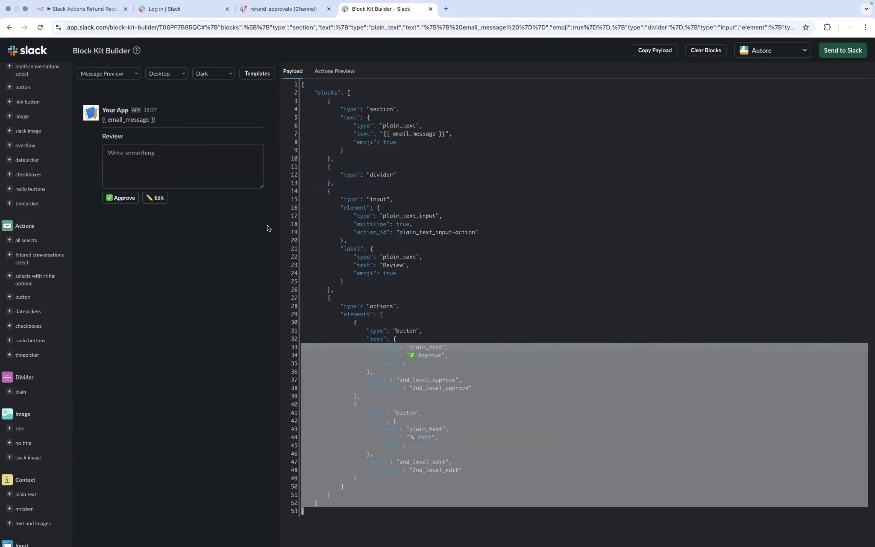
left_click_drag(250, 95, 255, 75)
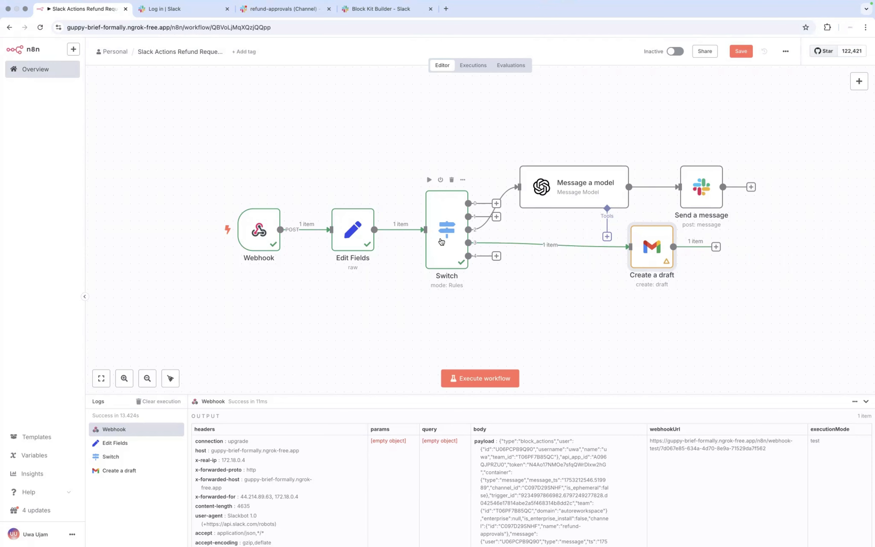
Step: Paste the new block payload below the existing JSON in the Send a message node's Blocks expression
left_click(698, 193)
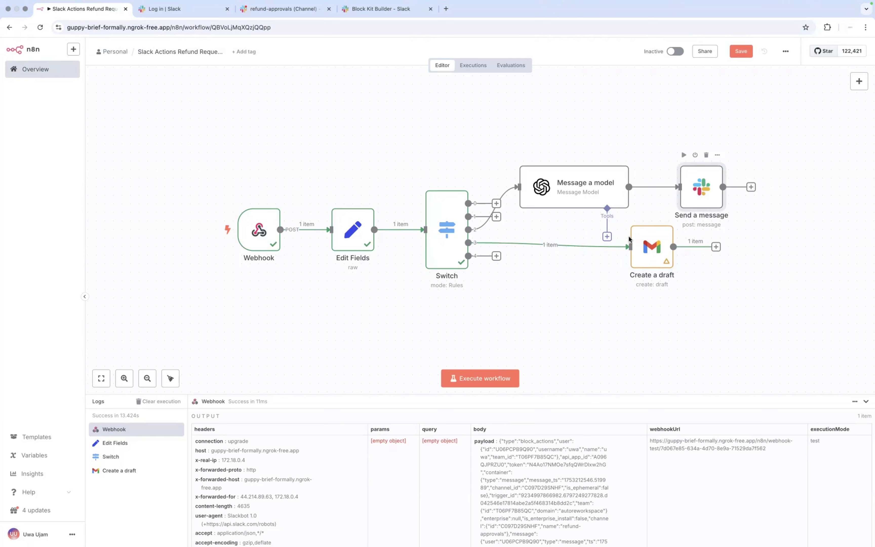
key("Return")
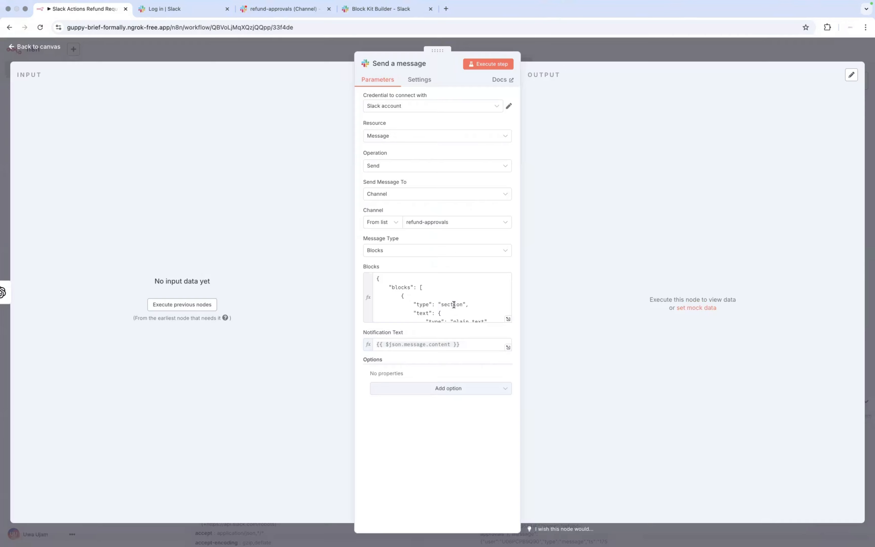
left_click(507, 319)
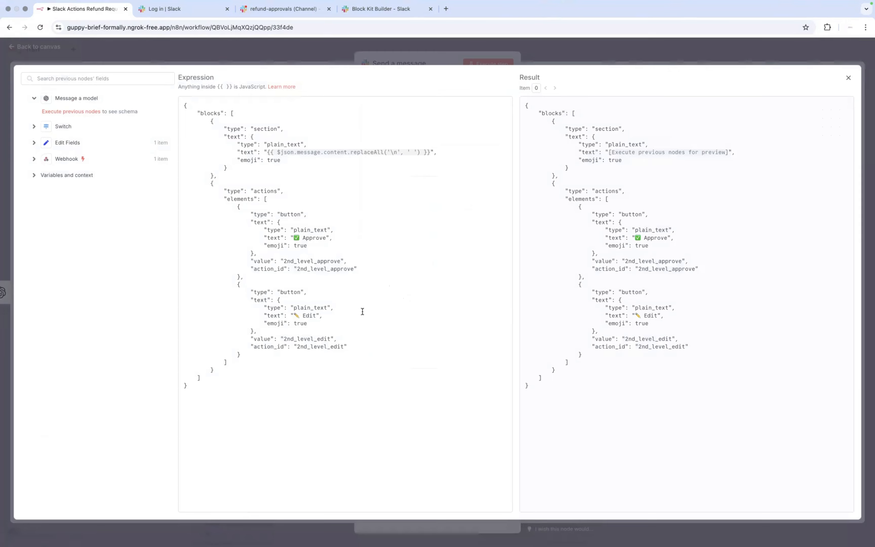
left_click(216, 384)
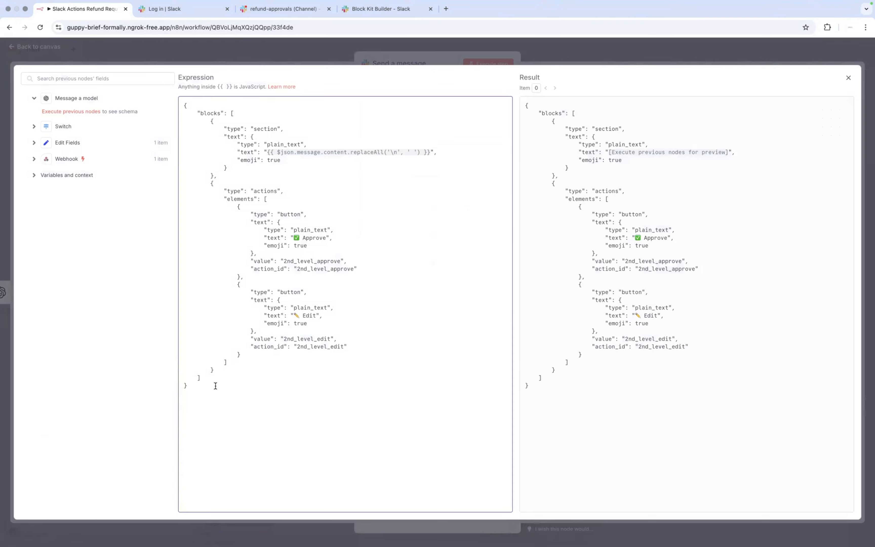
key("Return")
key("ctrl+v")
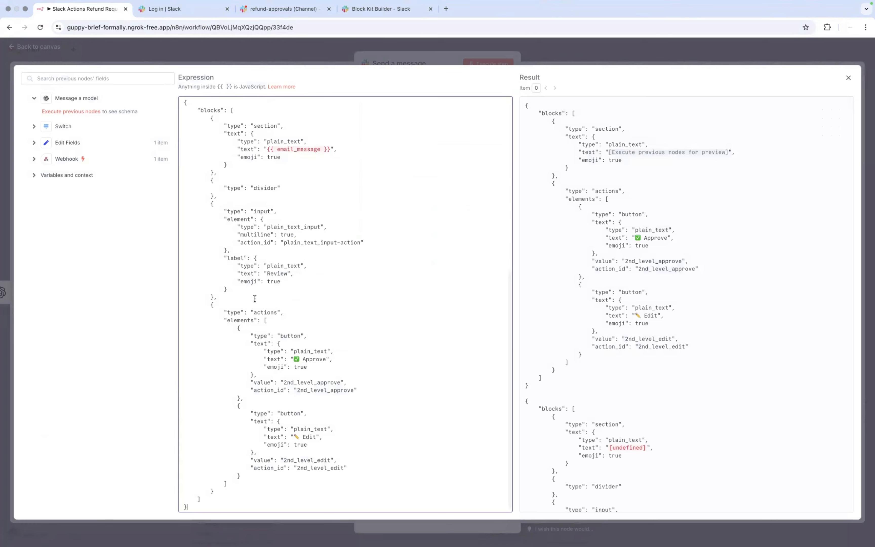
Step: Move the old message content expression into the new payload's {{ email_message }} placeholder
scroll(255, 298, "up", 10)
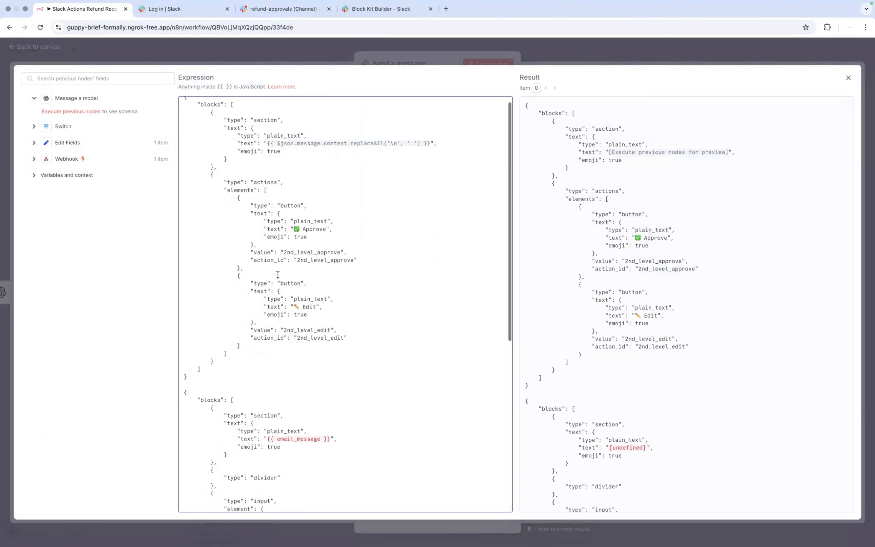
left_click(431, 142)
left_click_drag(374, 140, 268, 144)
key("super+c")
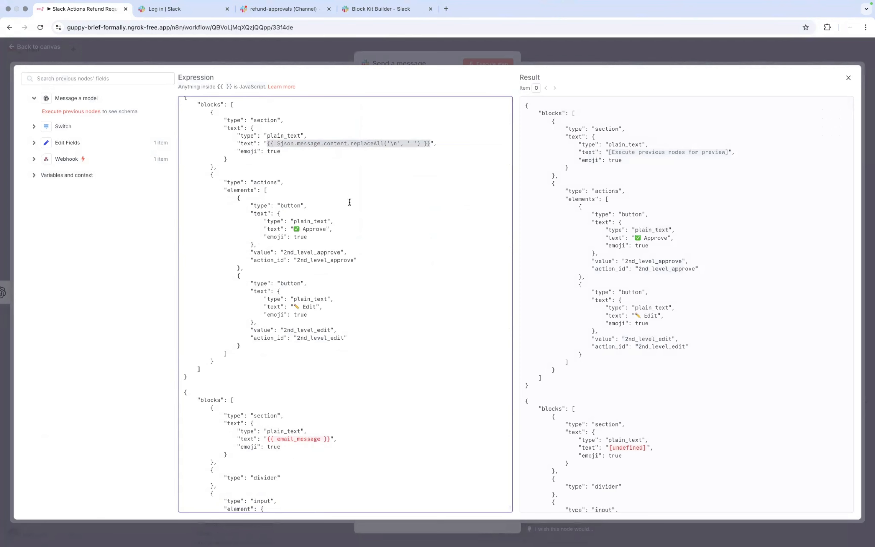
key("BackSpace")
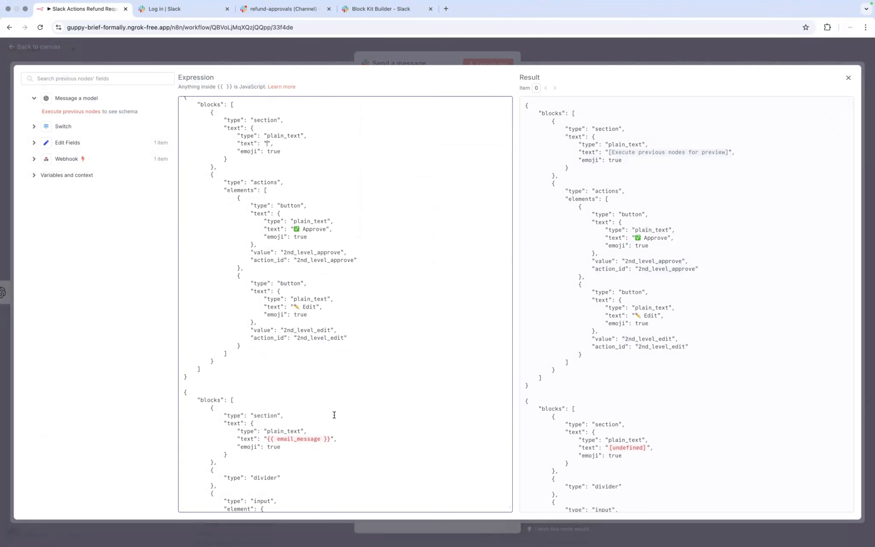
left_click_drag(330, 439, 268, 439)
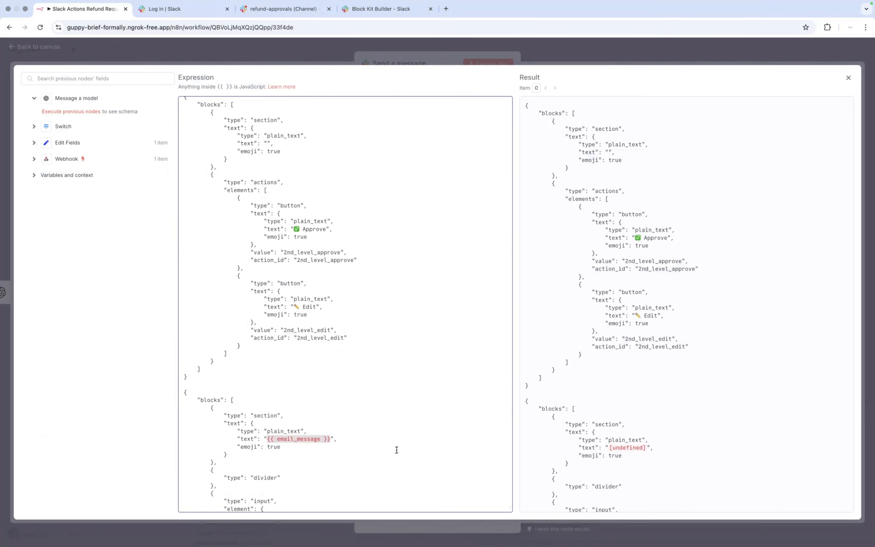
key("super+v")
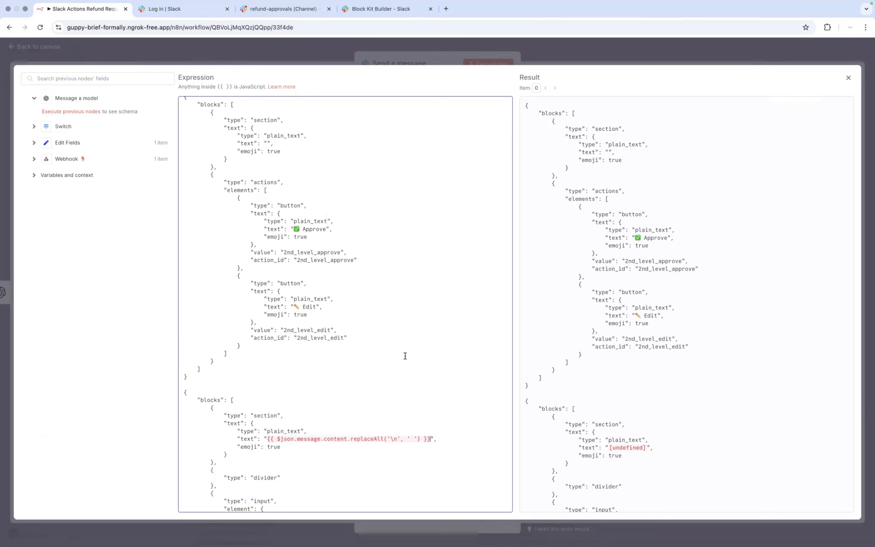
Step: Delete the old first JSON block and leftover blank lines, then close the expression editor
left_click_drag(193, 377, 133, 88)
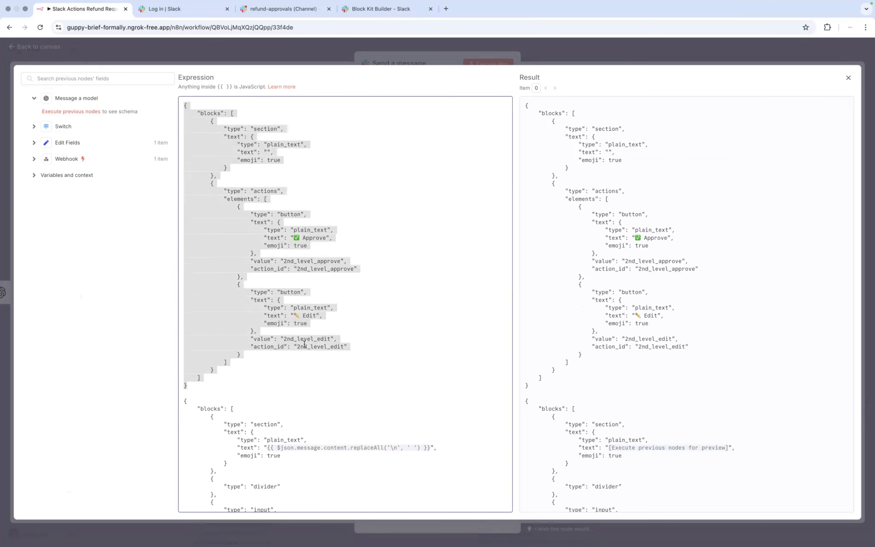
scroll(304, 344, "down", 10)
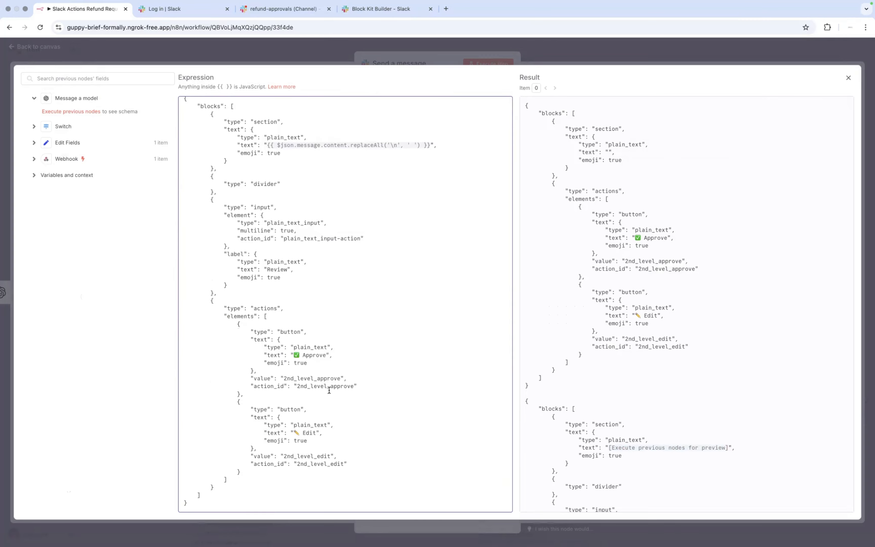
scroll(327, 389, "up", 10)
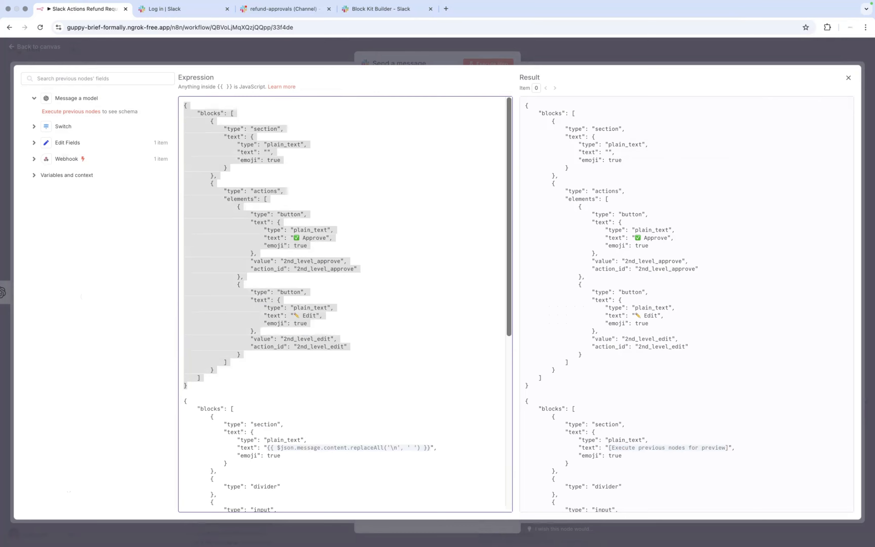
key("BackSpace")
key("Delete")
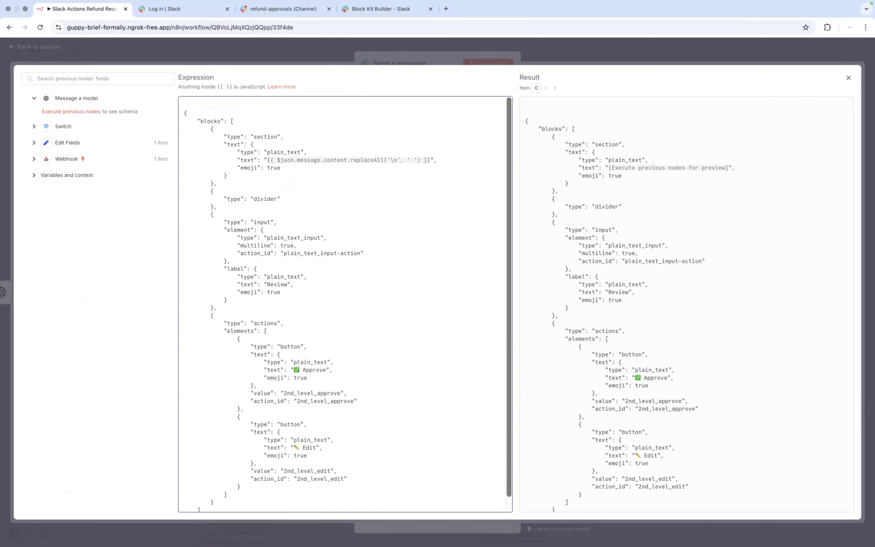
key("Delete")
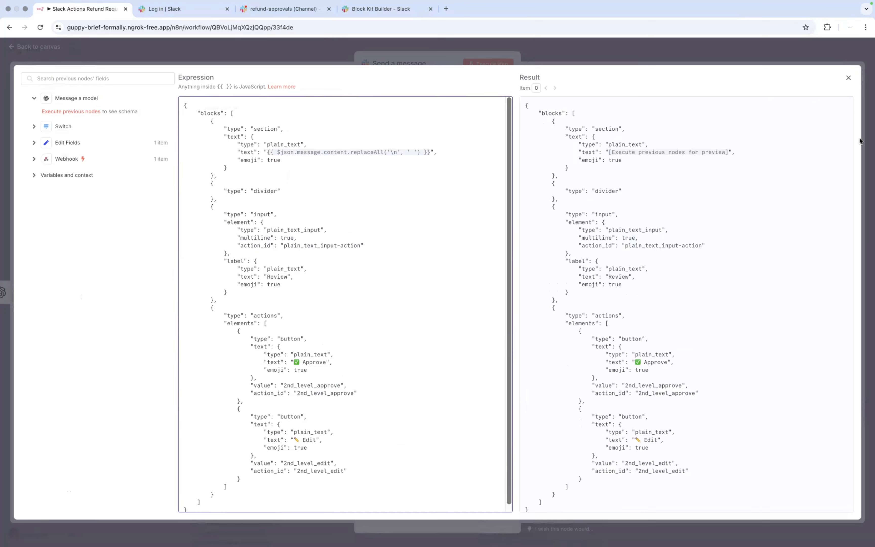
left_click(847, 77)
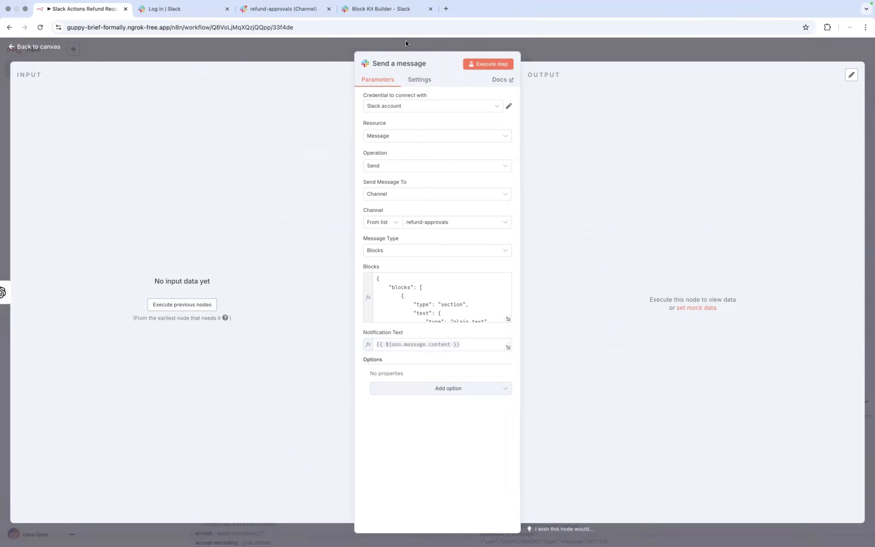
Step: Execute the Send a message step alone and view the result in Slack's #refund-approvals channel
left_click(489, 65)
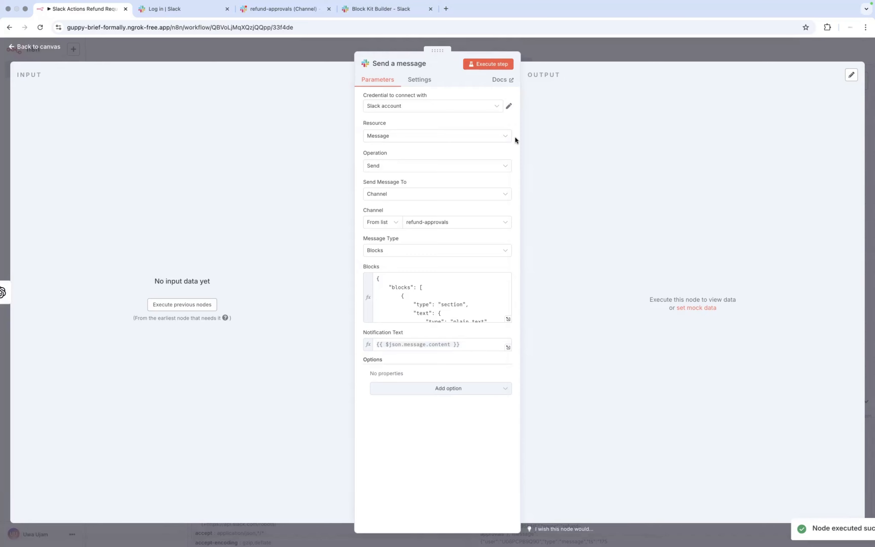
key("ctrl+Right")
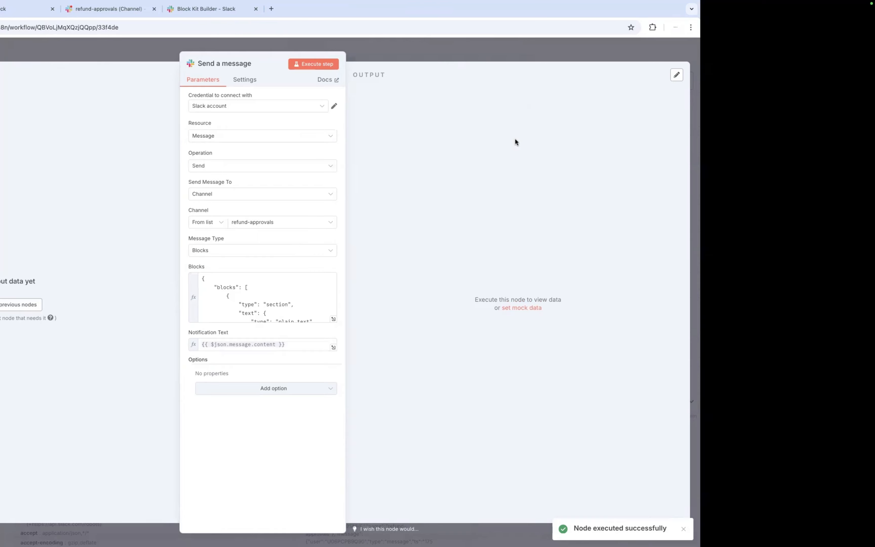
key("ctrl+Left")
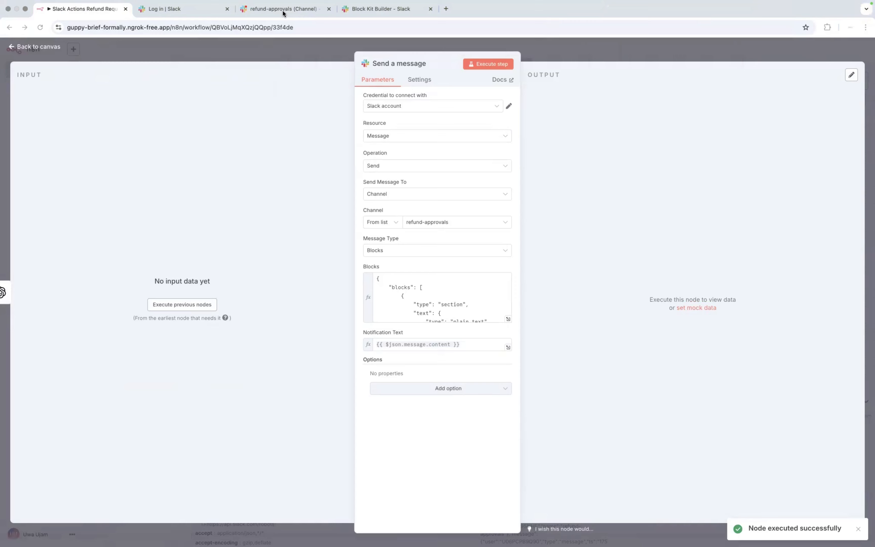
left_click(283, 12)
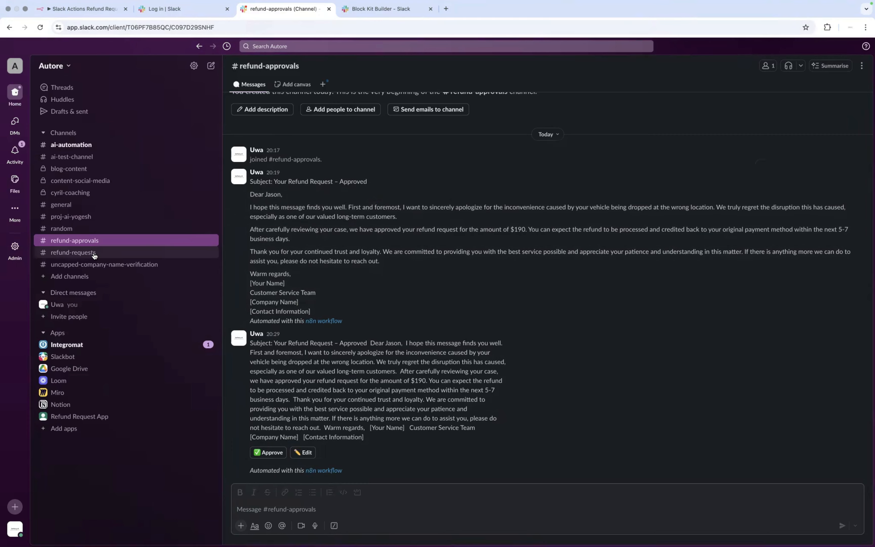
Step: In #refund-requests, try Edit on the latest refund message, which returns a 404 error
left_click(94, 255)
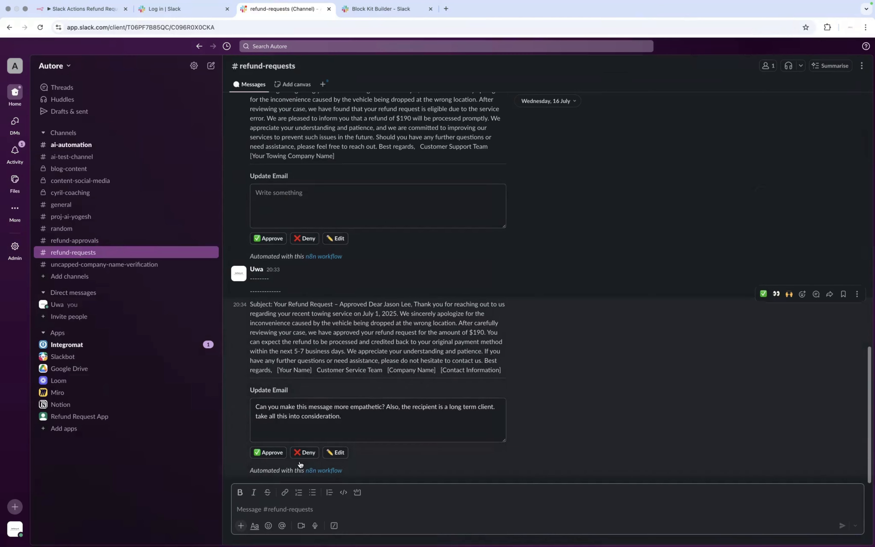
left_click(337, 453)
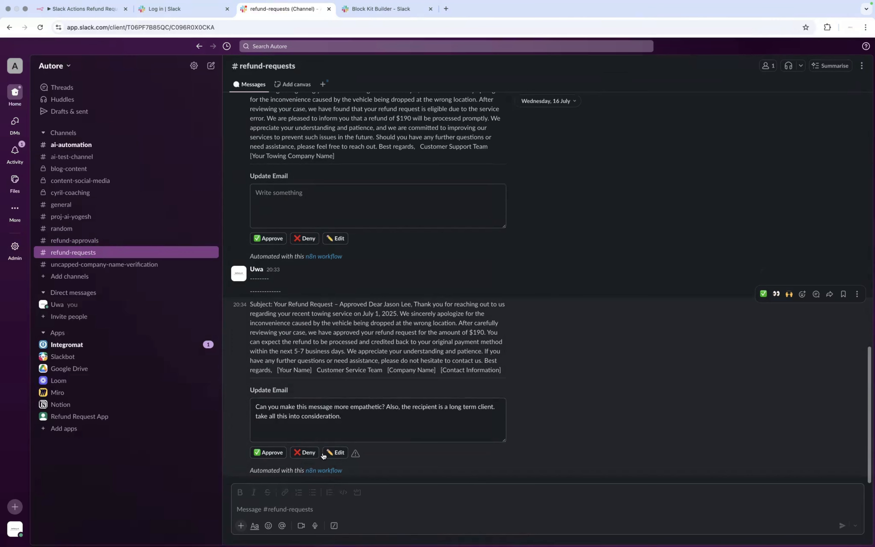
mouse_move(356, 455)
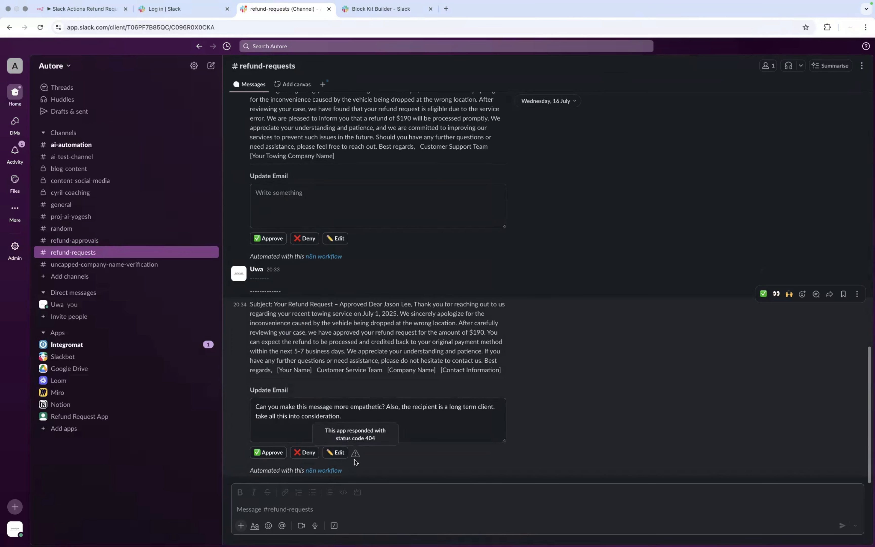
Step: Return to the n8n workflow in the full-screen browser
key("ctrl+Left")
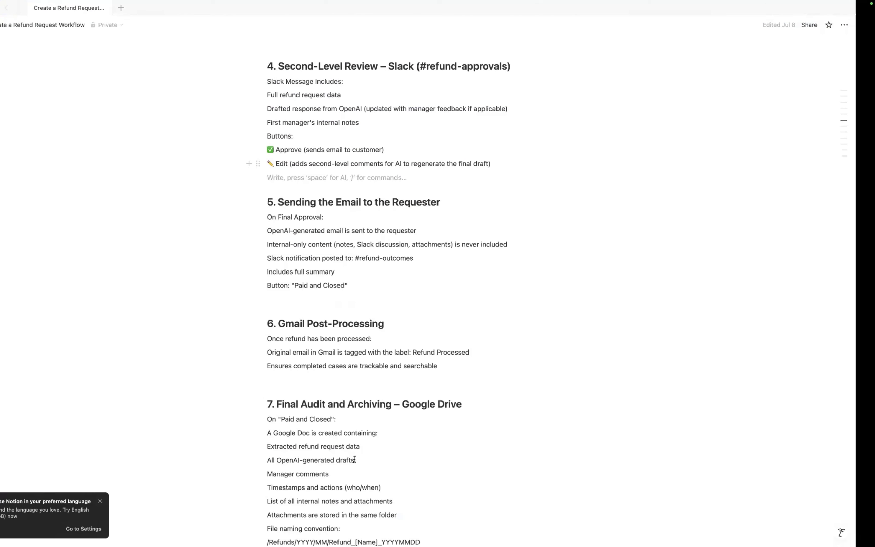
key("ctrl+Right")
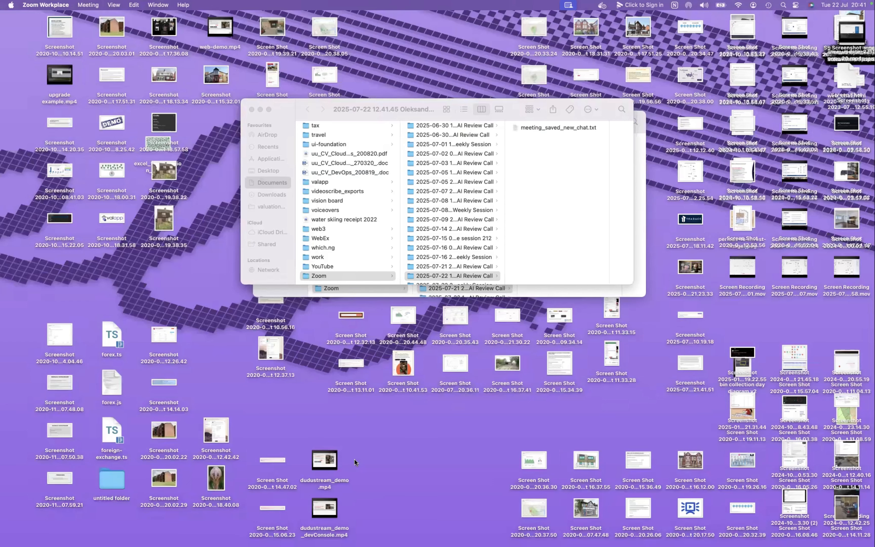
key("ctrl+Right")
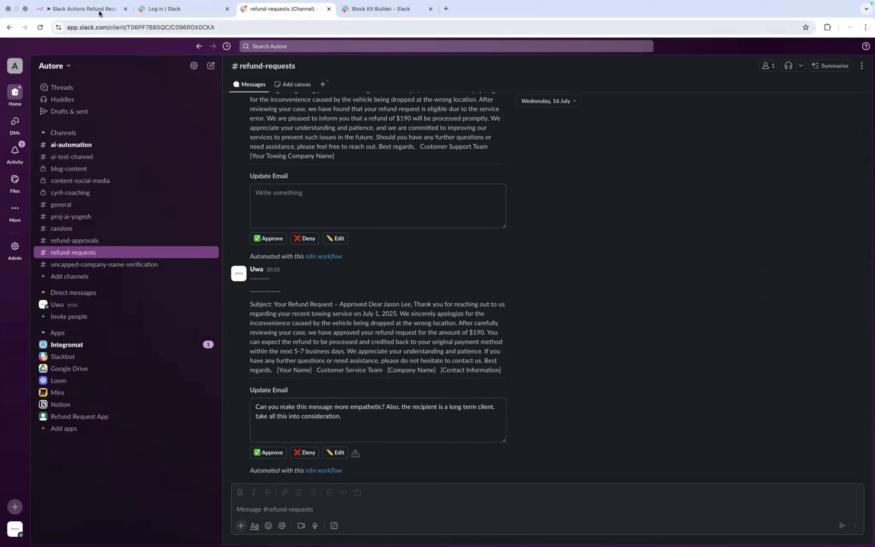
left_click(100, 13)
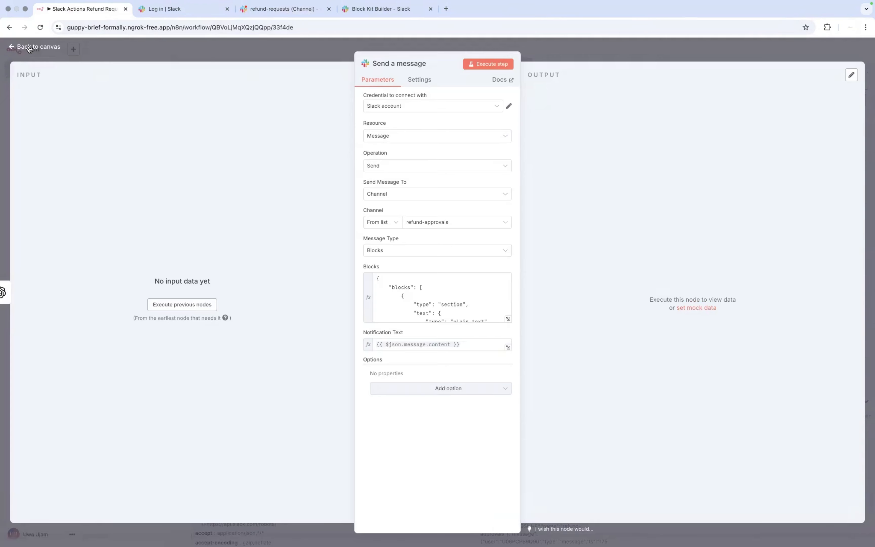
Step: Rerun the Send a message step, then execute the whole workflow so it waits for the webhook trigger
left_click(488, 66)
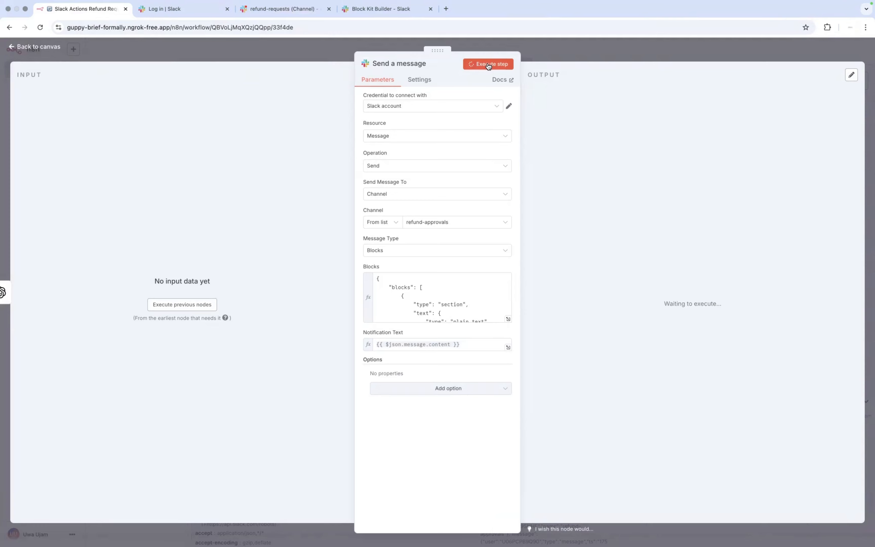
left_click(13, 48)
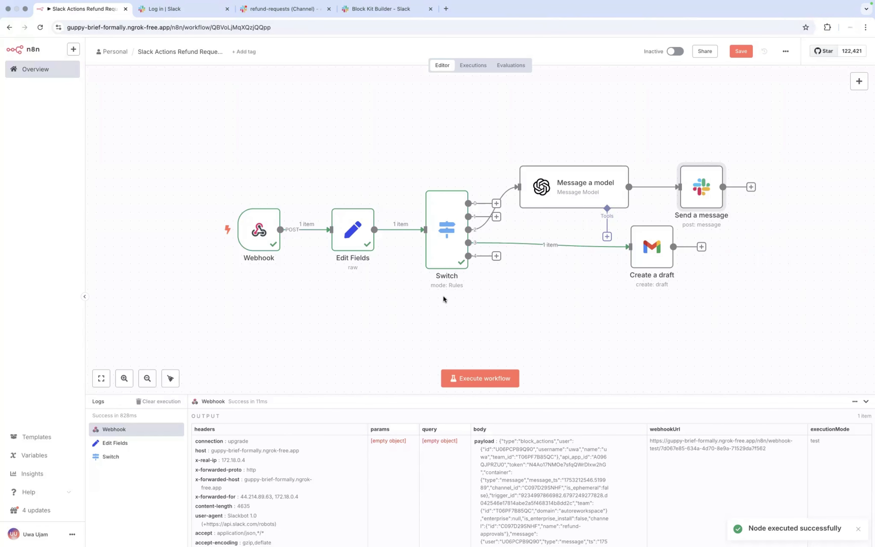
left_click(480, 377)
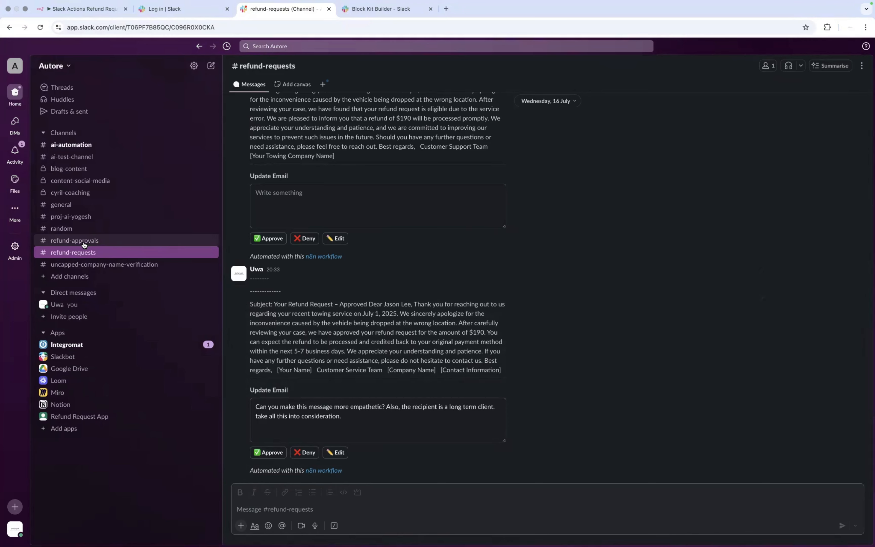
Step: In #refund-approvals, click into the new refund message's Review box
left_click(84, 244)
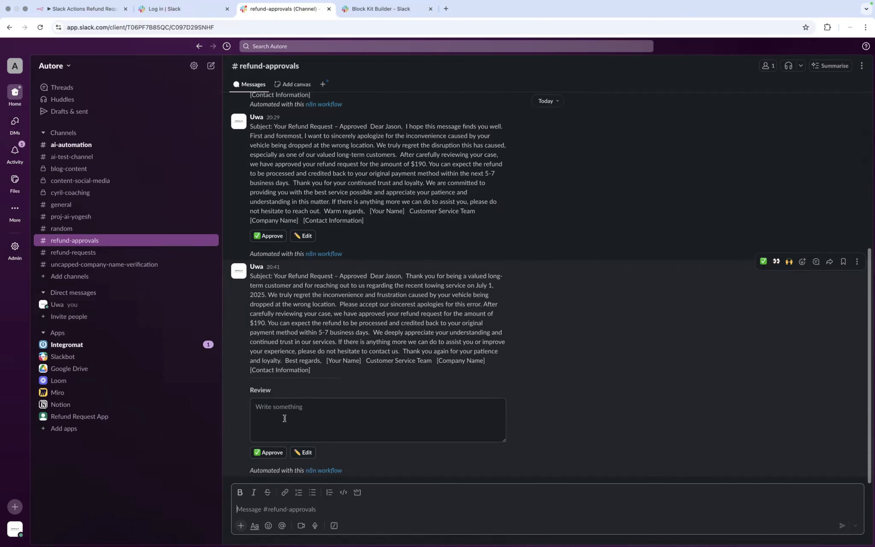
left_click(284, 426)
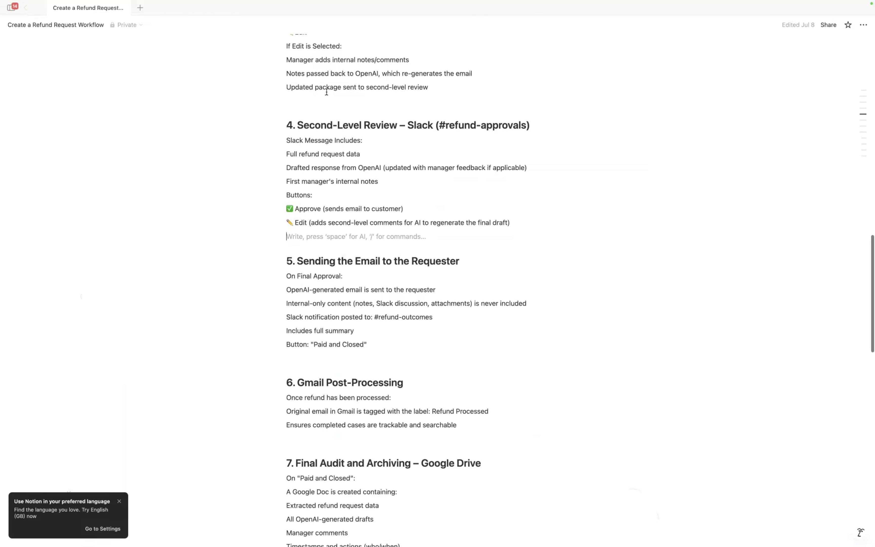
scroll(327, 92, "up", 3)
scroll(325, 155, "down", 2)
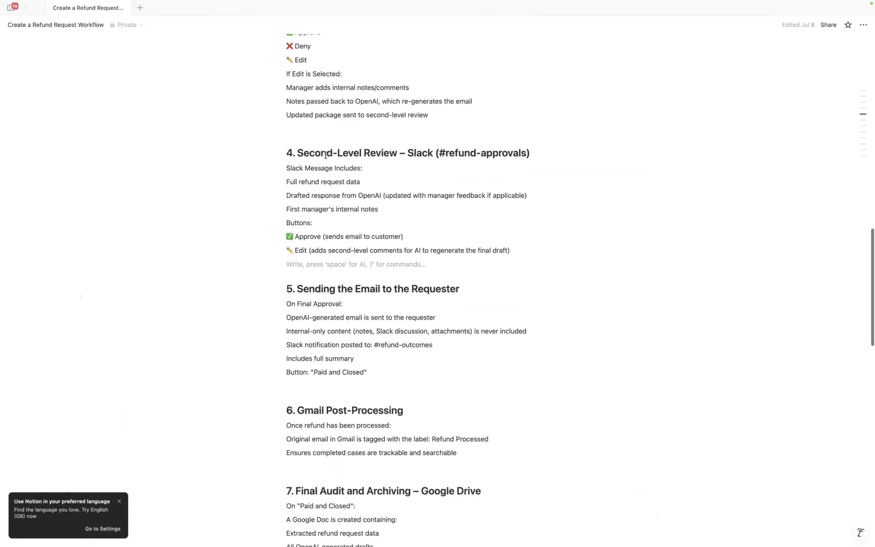
scroll(325, 155, "down", 3)
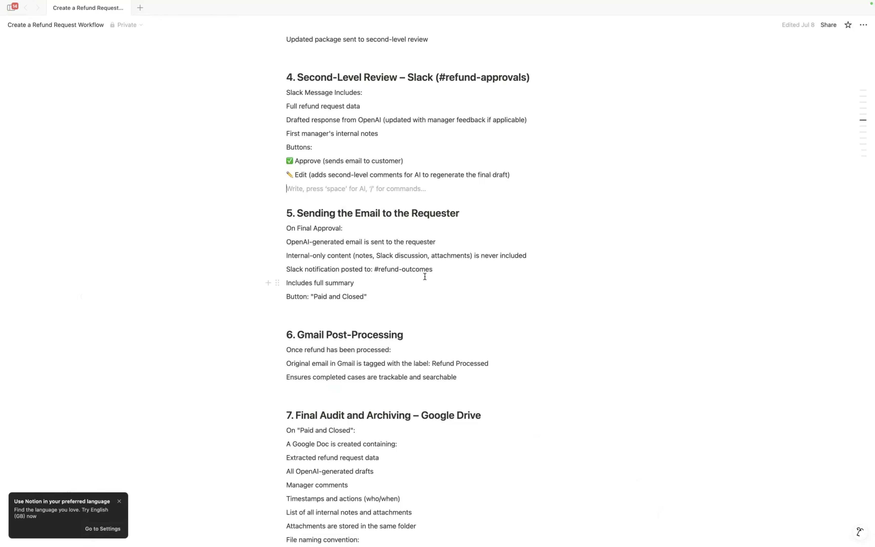
scroll(425, 276, "down", 1)
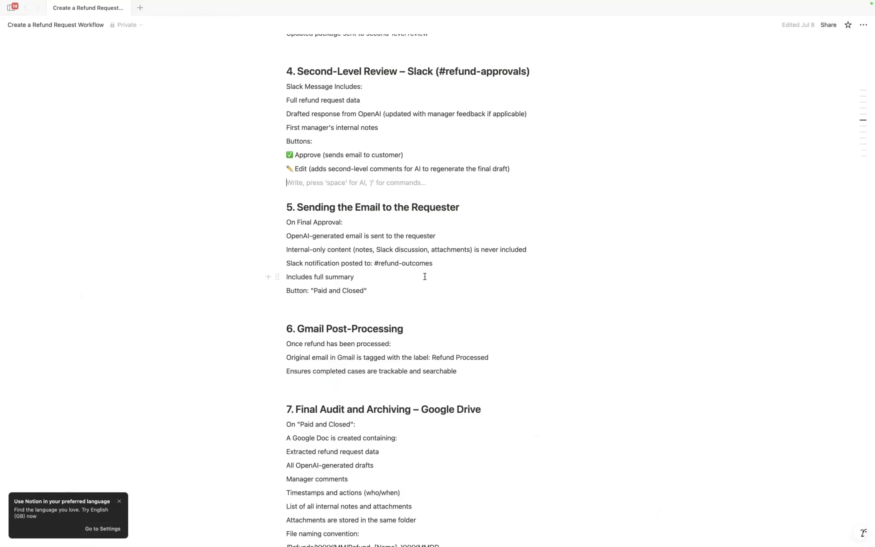
scroll(424, 276, "down", 5)
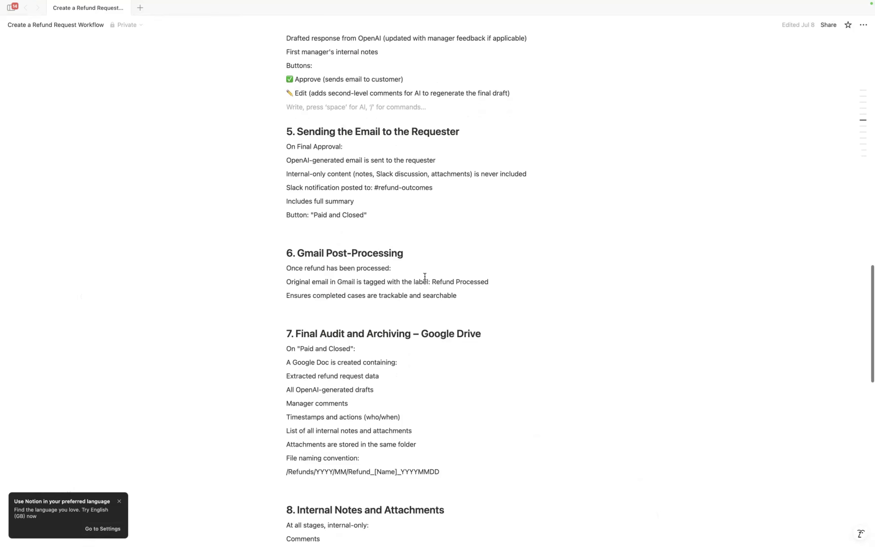
scroll(425, 276, "up", 4)
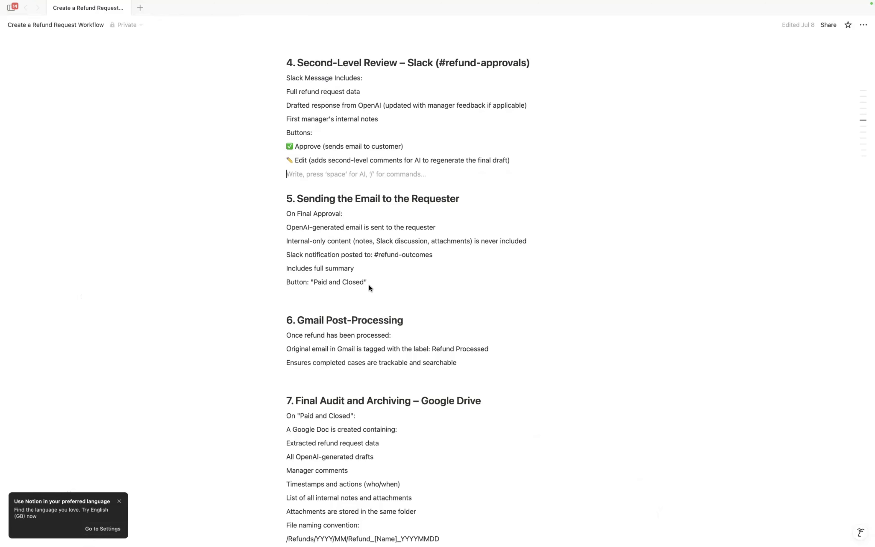
scroll(369, 286, "down", 2)
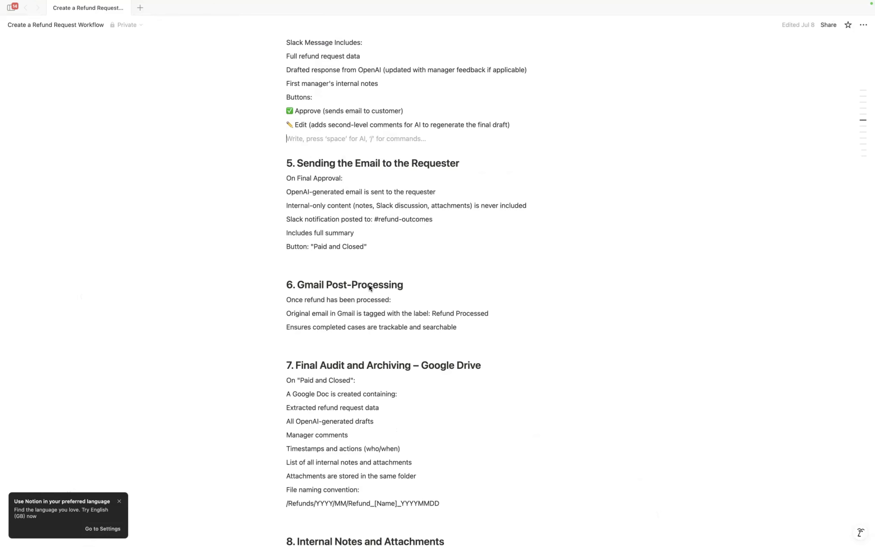
scroll(369, 284, "down", 3)
scroll(369, 284, "up", 1)
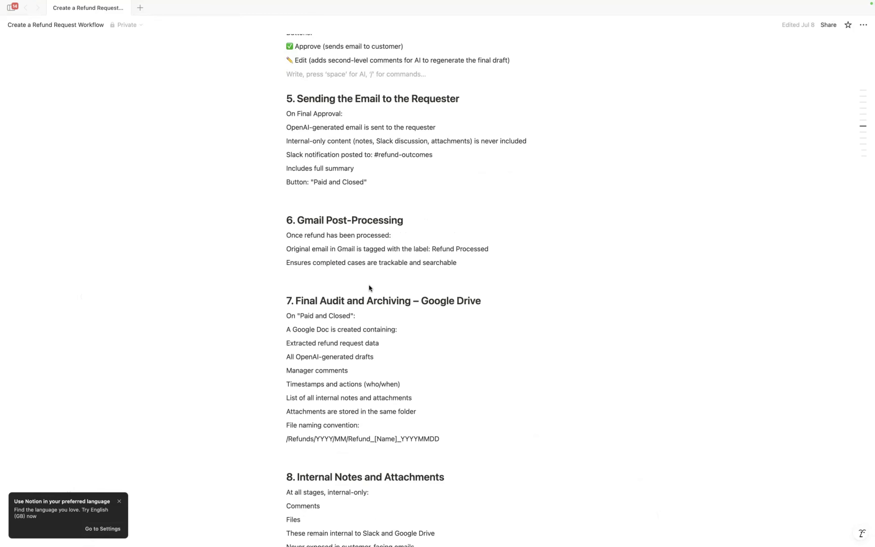
scroll(369, 285, "down", 1)
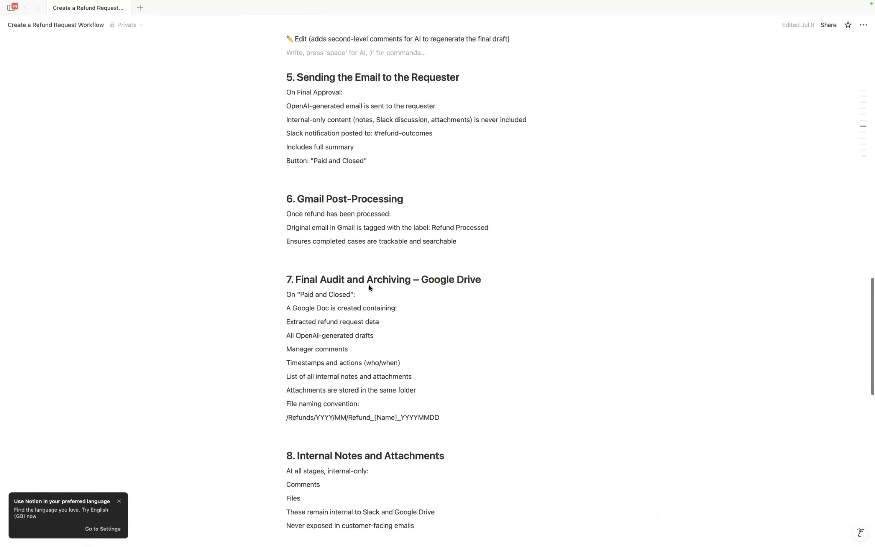
scroll(369, 285, "down", 2)
scroll(369, 285, "up", 2)
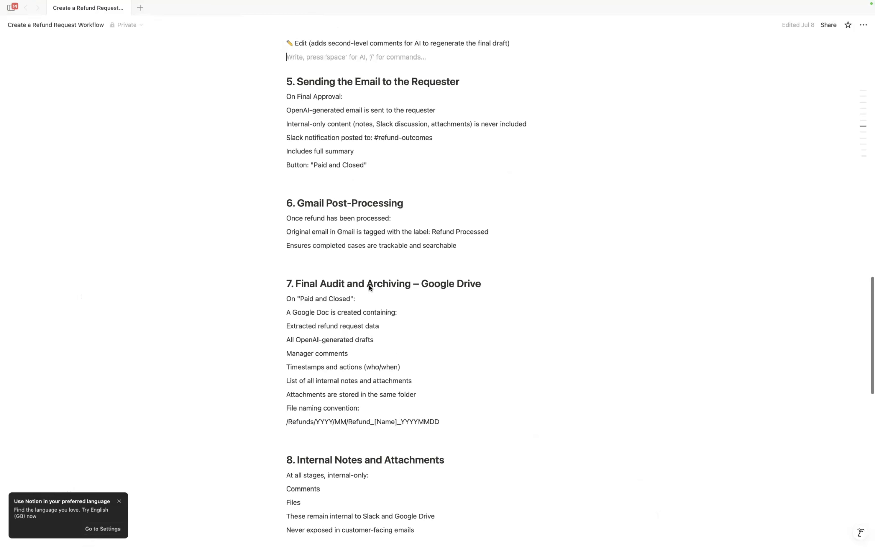